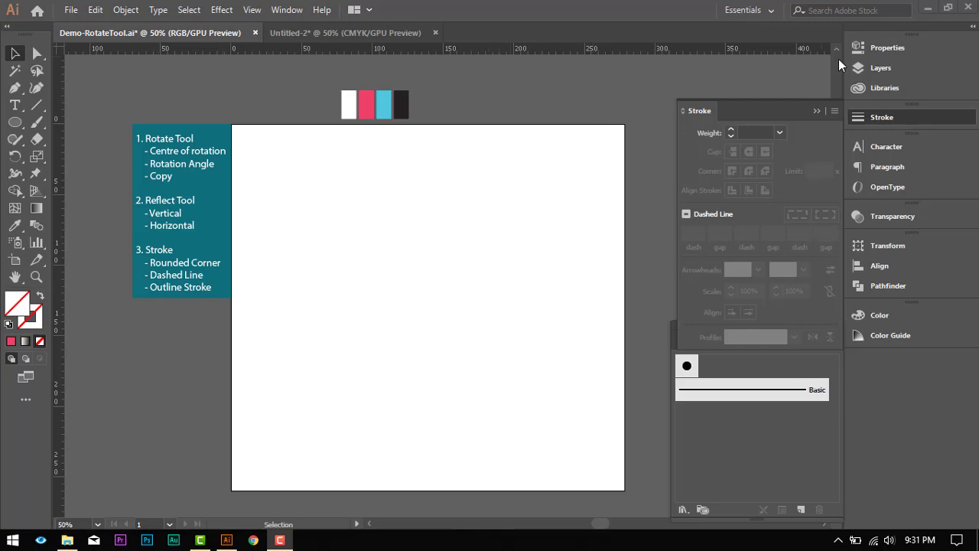
- Draw a rectangle covering the whole artboard and fill it with the light blue sample colour
click(882, 69)
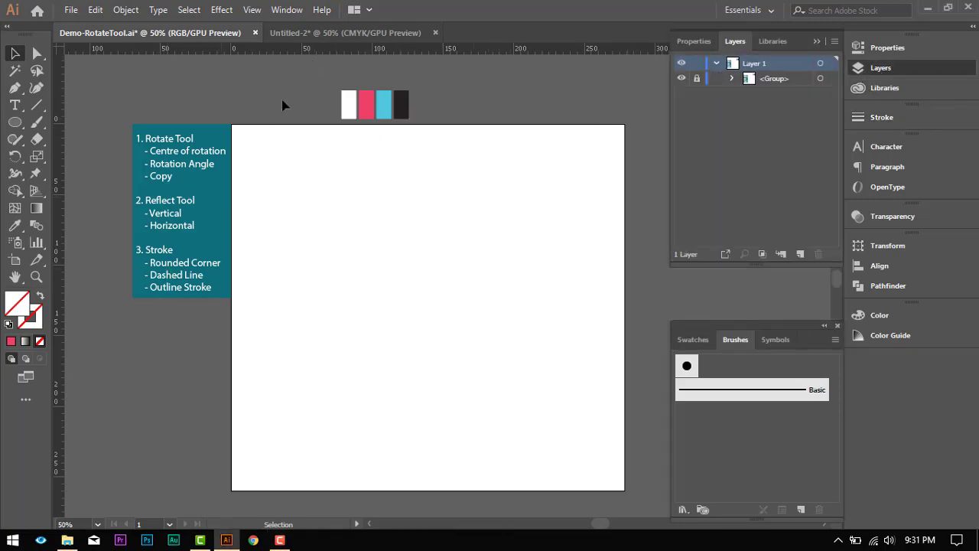
click(697, 79)
drag(17, 122, 63, 125)
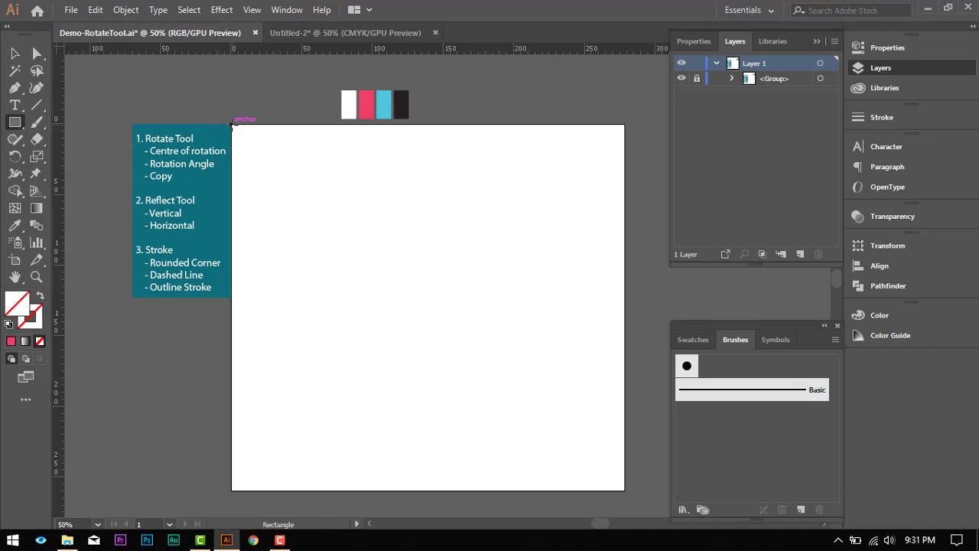
drag(232, 124, 624, 491)
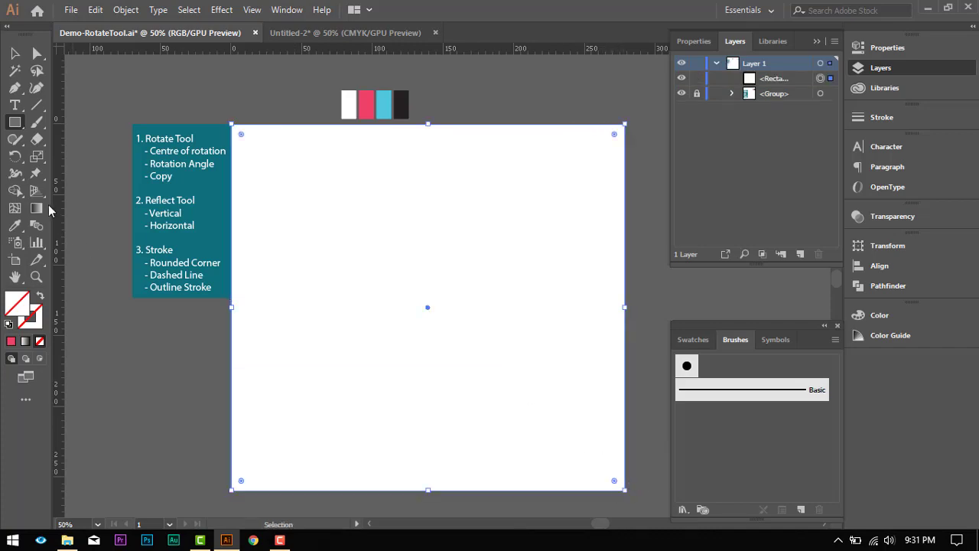
click(15, 225)
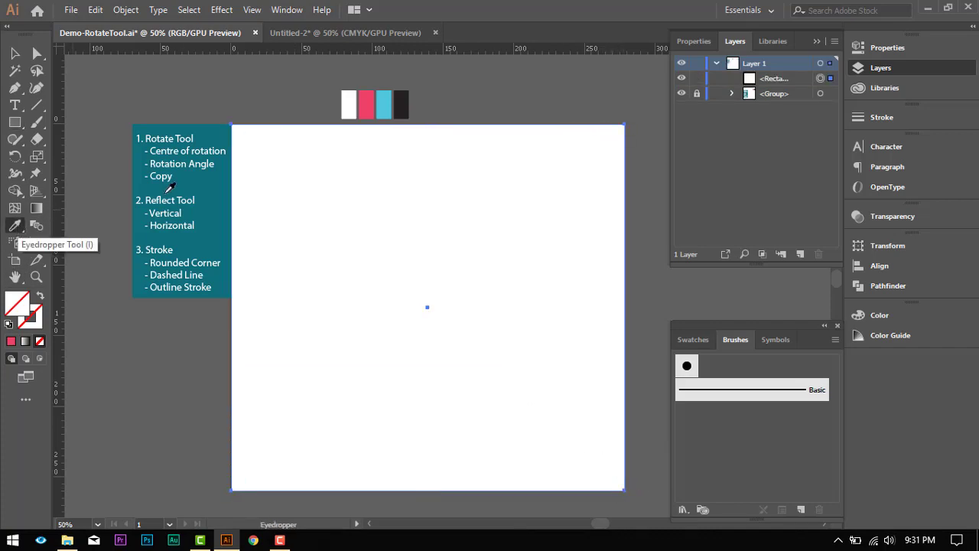
click(387, 100)
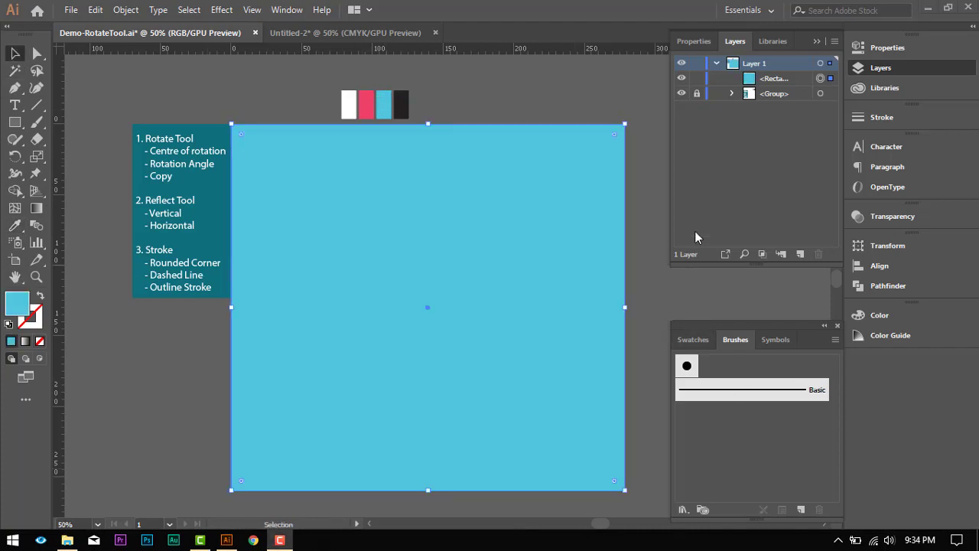
- Place a horizontal and a vertical ruler guide that cross at the centre of the blue rectangle
click(286, 10)
mouse_move(252, 9)
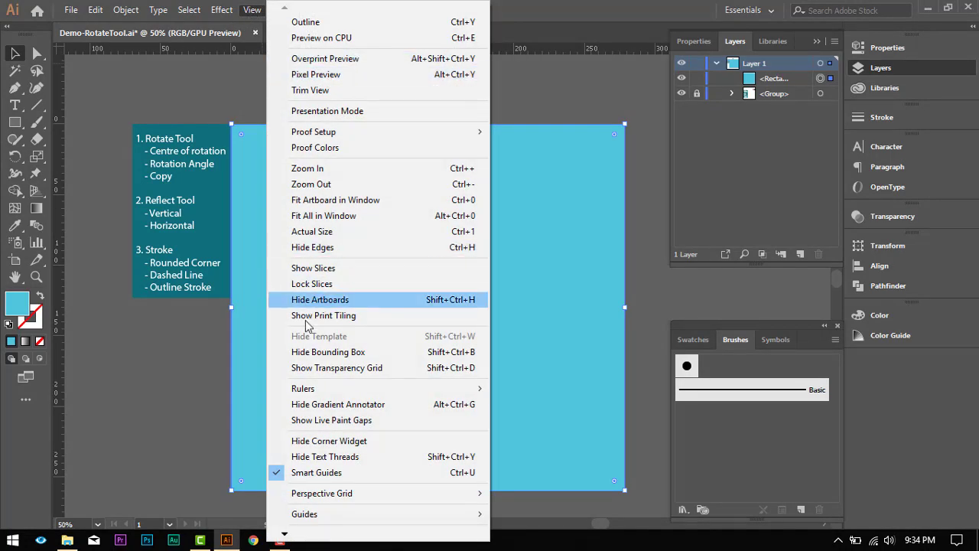
mouse_move(320, 392)
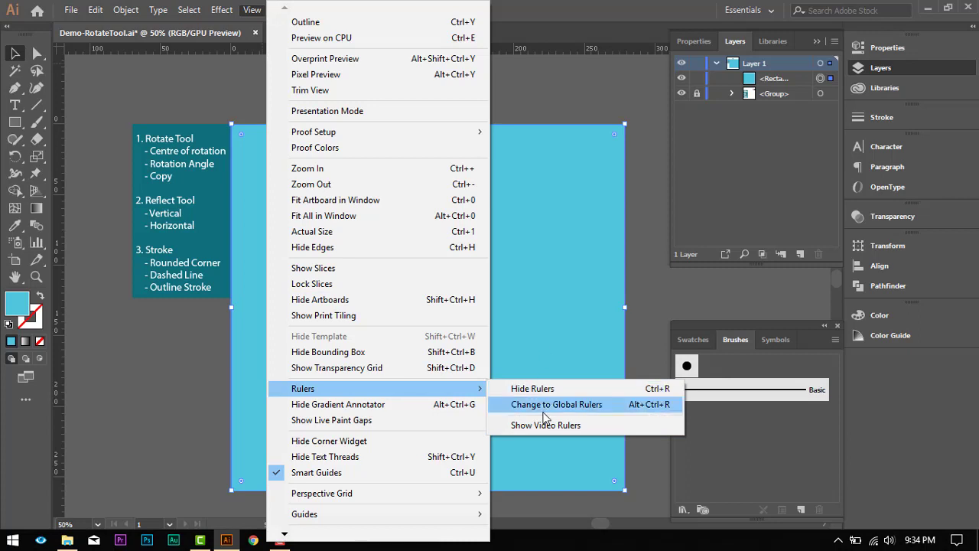
click(526, 48)
drag(472, 58, 472, 100)
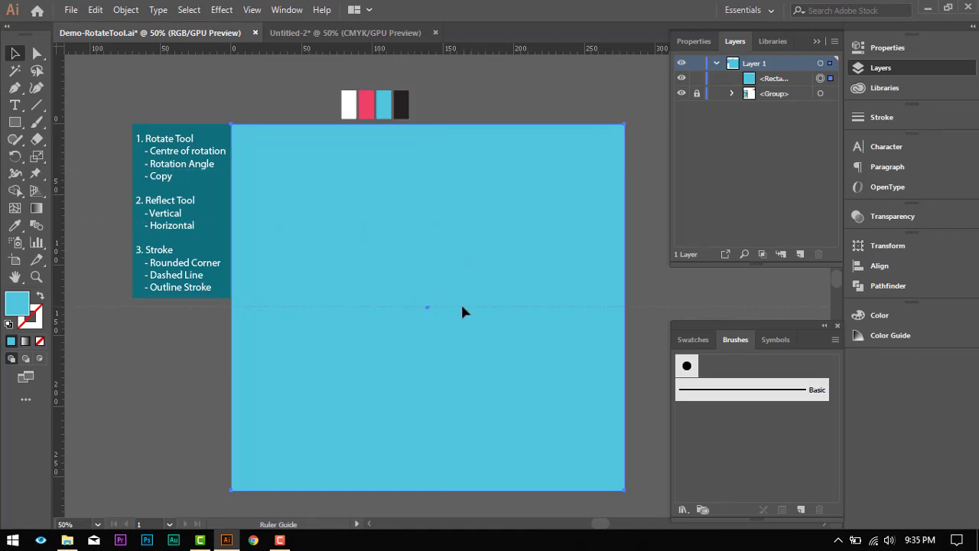
drag(462, 307, 463, 308)
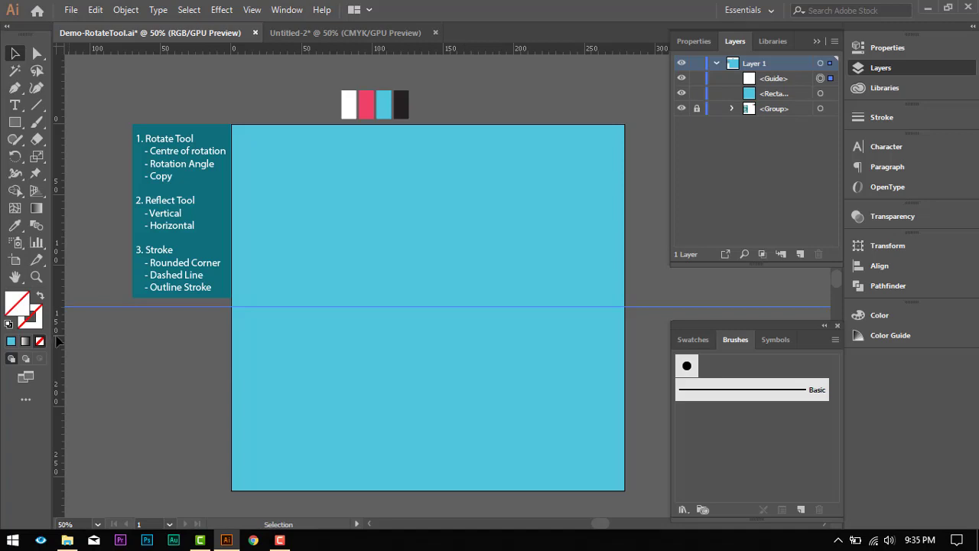
drag(57, 341, 328, 358)
drag(428, 355, 428, 327)
click(472, 373)
click(459, 329)
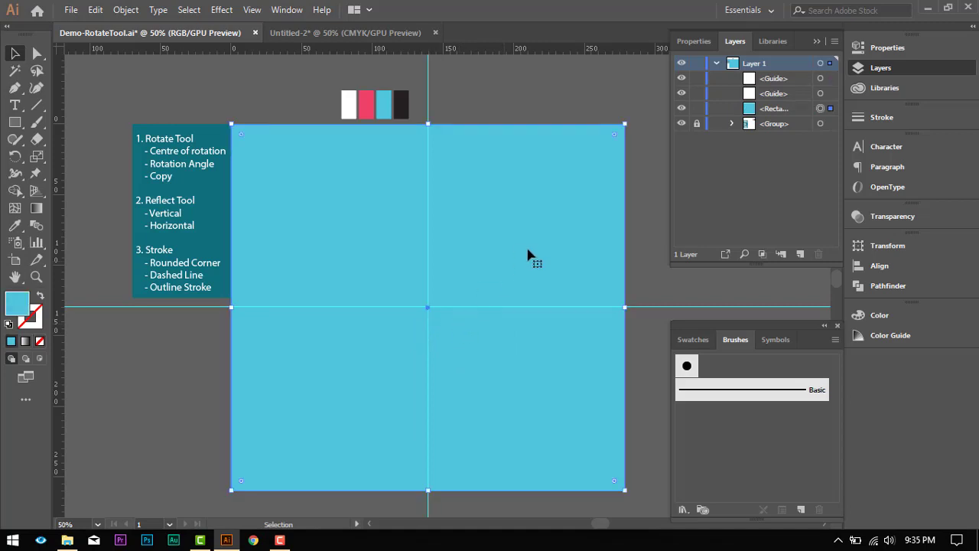
- Group the two guides and move the group below the blue rectangle in the layer order
click(655, 306)
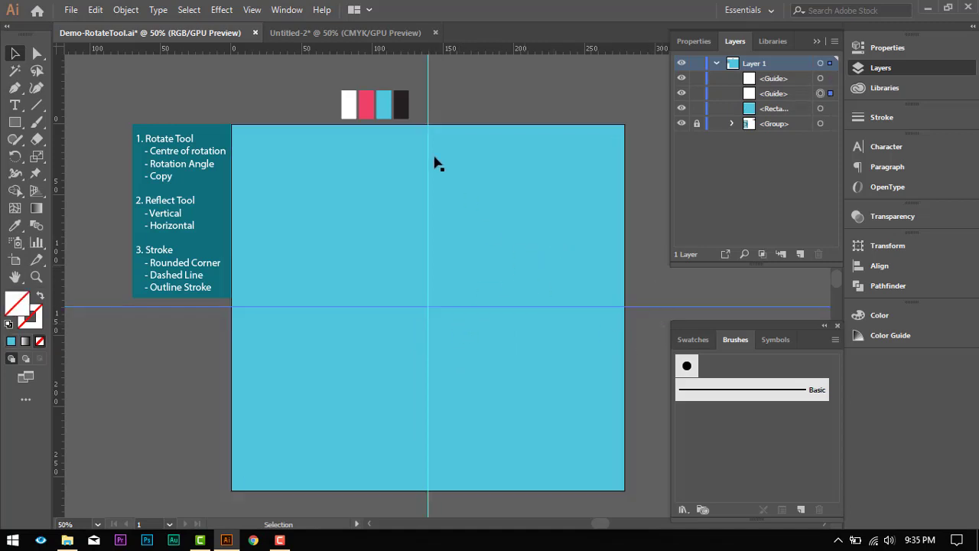
shift+click(428, 76)
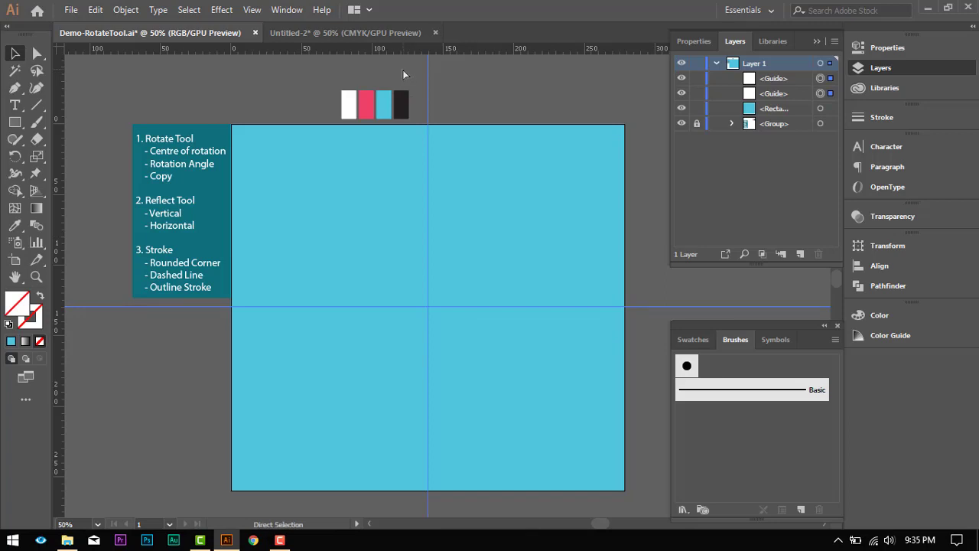
key(ctrl+g)
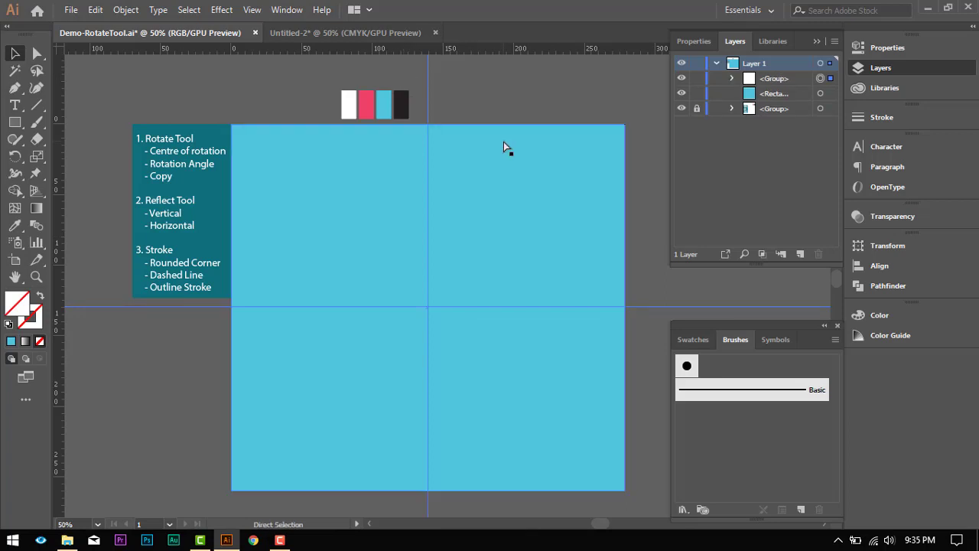
drag(761, 81, 733, 111)
- Lock the guide group and the blue background rectangle
click(698, 92)
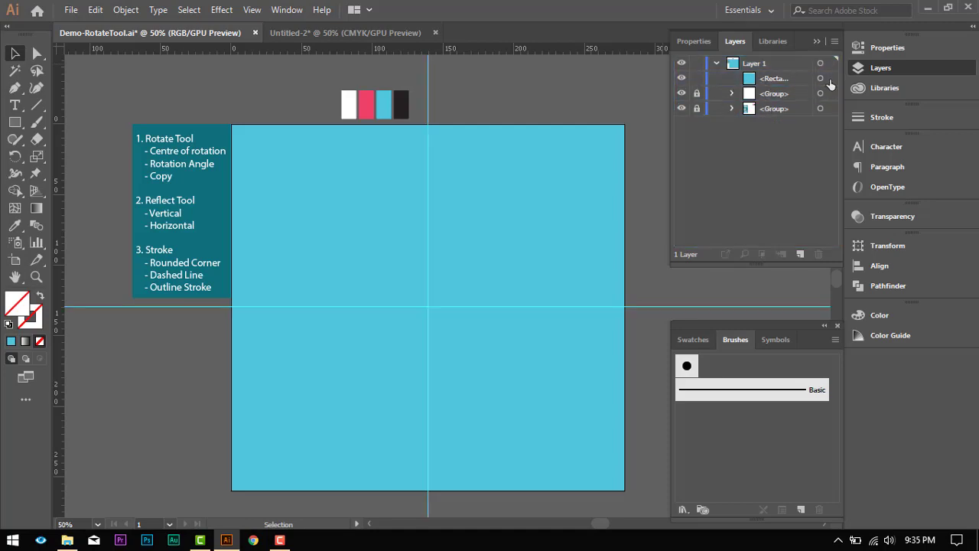
click(830, 78)
click(697, 79)
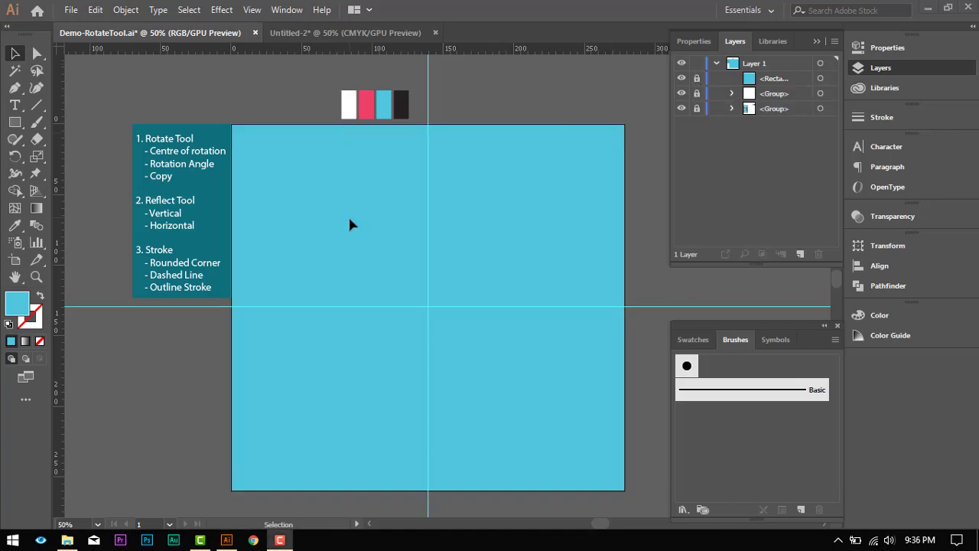
- Draw a large circle on the artboard with the Ellipse tool
click(15, 123)
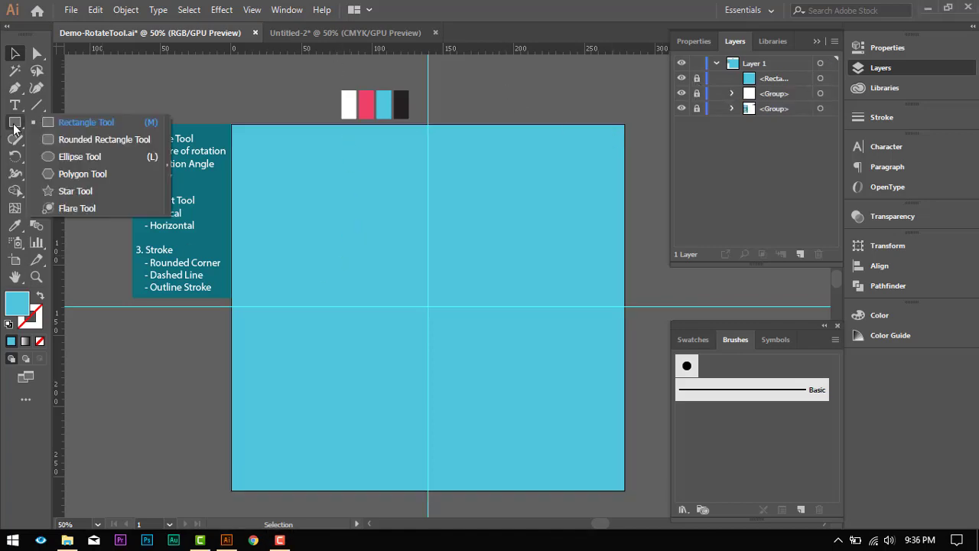
click(66, 157)
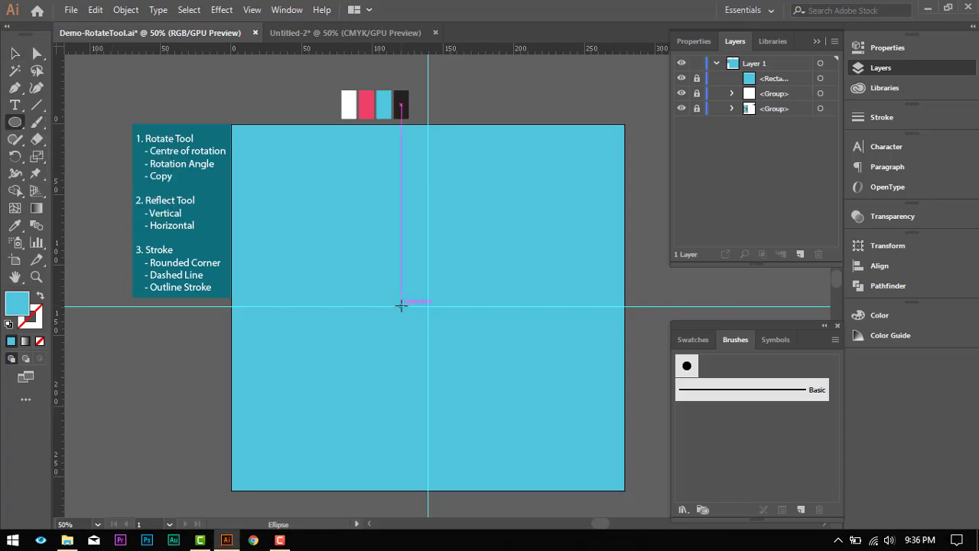
drag(374, 242, 481, 437)
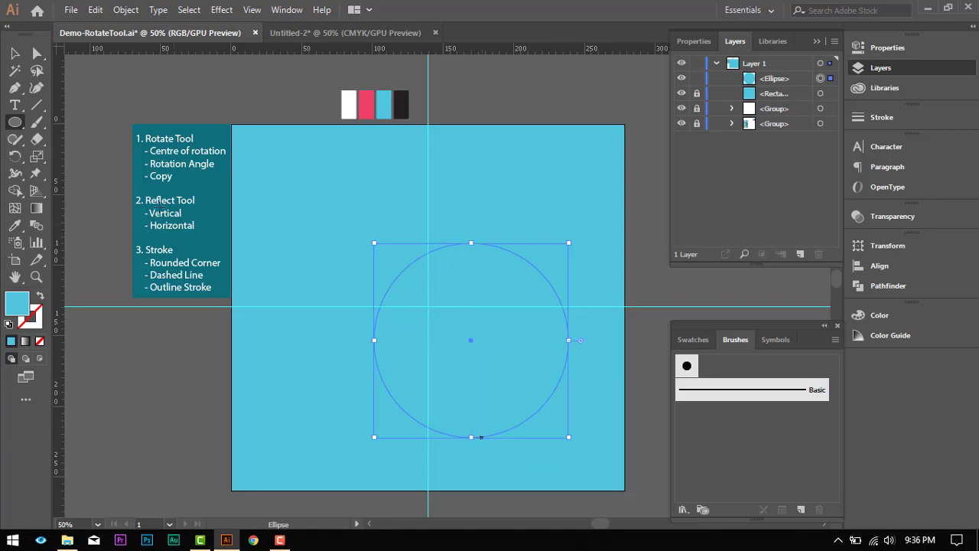
click(15, 53)
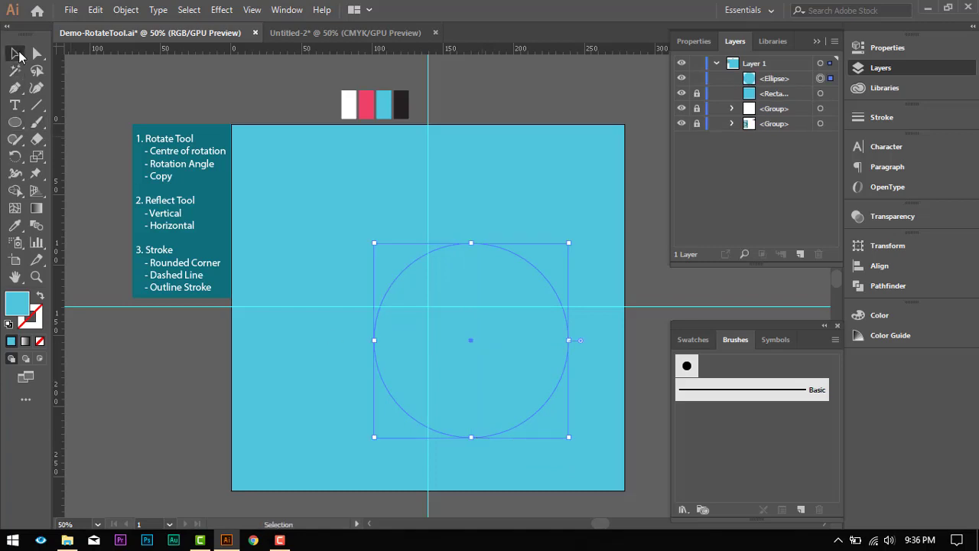
- Give the circle the black sample colour as its stroke and no fill
click(15, 225)
click(403, 106)
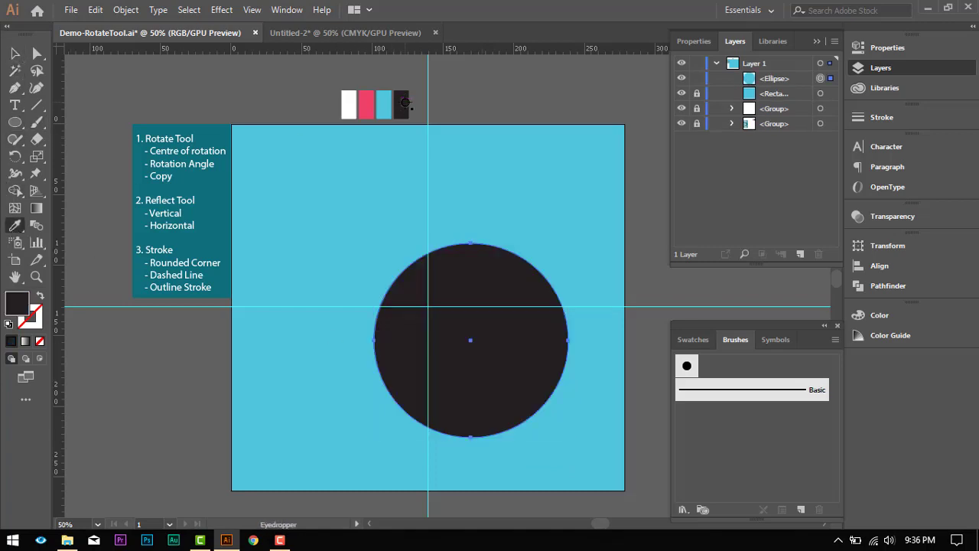
click(40, 296)
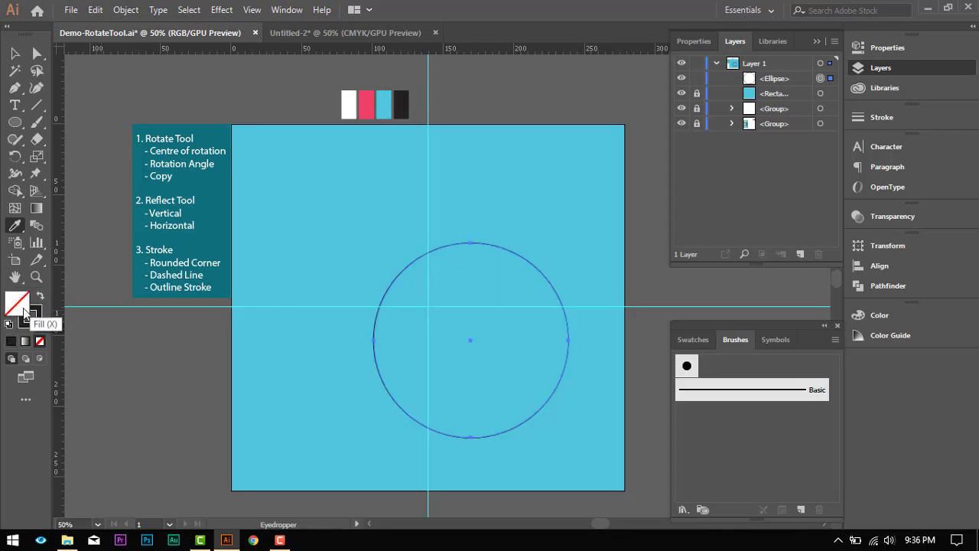
click(34, 320)
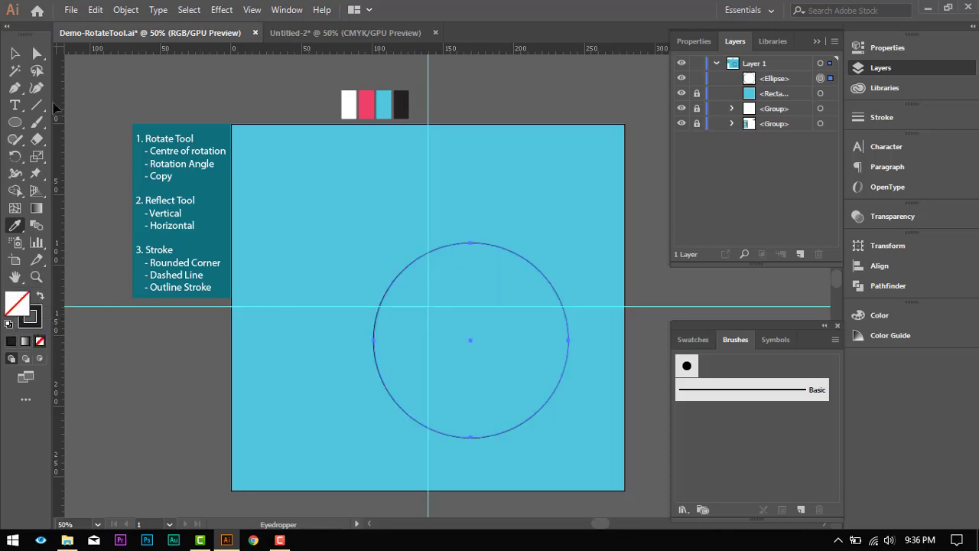
- Move the circle so its centre sits on the intersection of the two guides, and deselect it
click(16, 54)
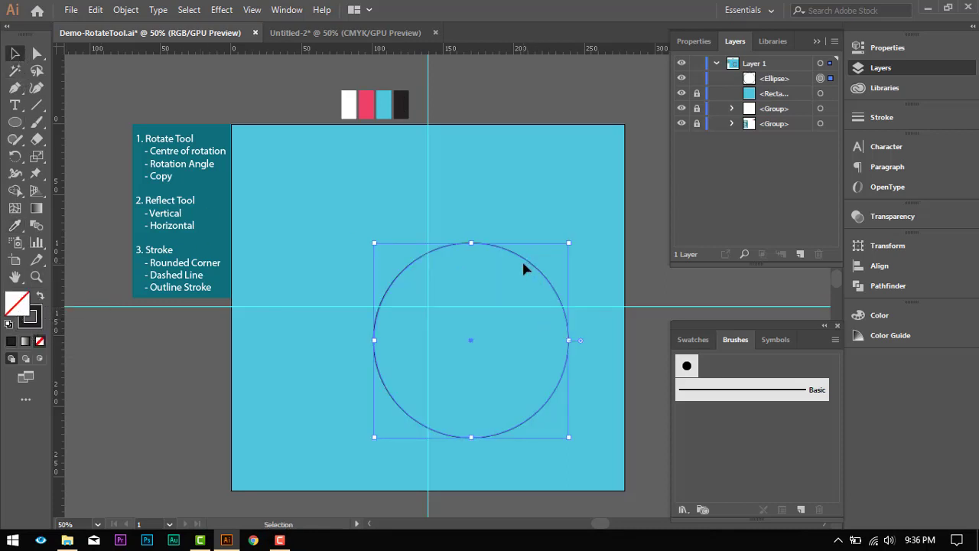
mouse_move(528, 261)
mouse_down()
mouse_move(474, 247)
mouse_move(485, 227)
mouse_up()
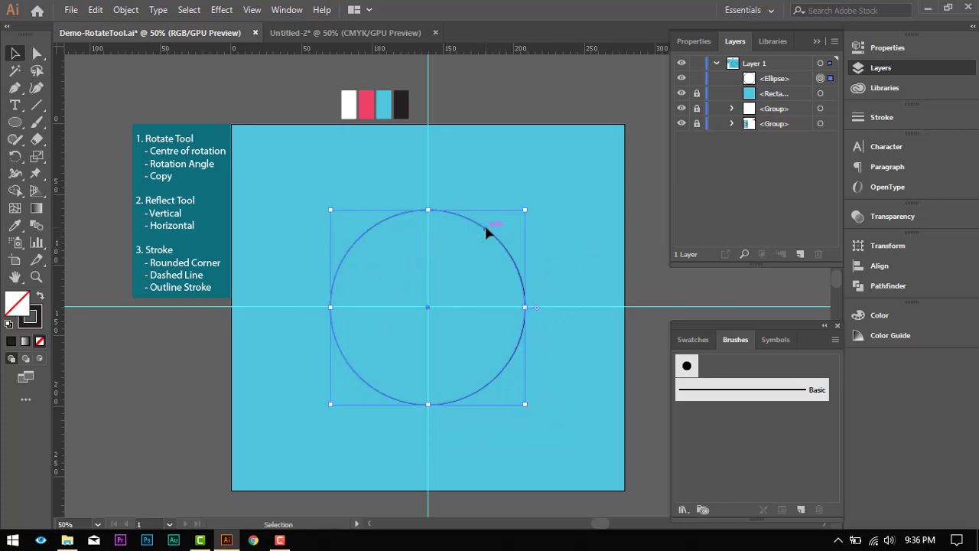
click(545, 238)
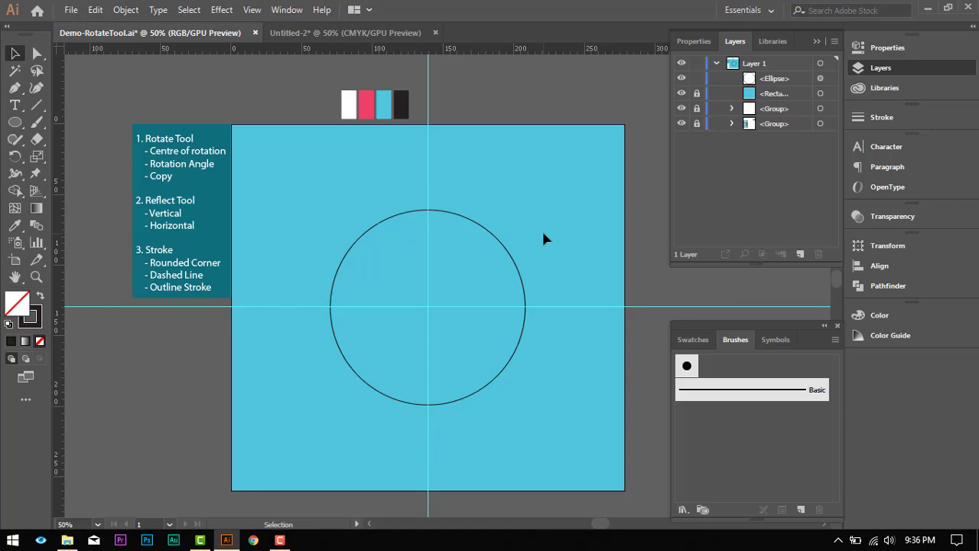
- Draw a short vertical line with the Pen tool on the vertical guide, just inside the top of the circle
click(38, 106)
click(15, 87)
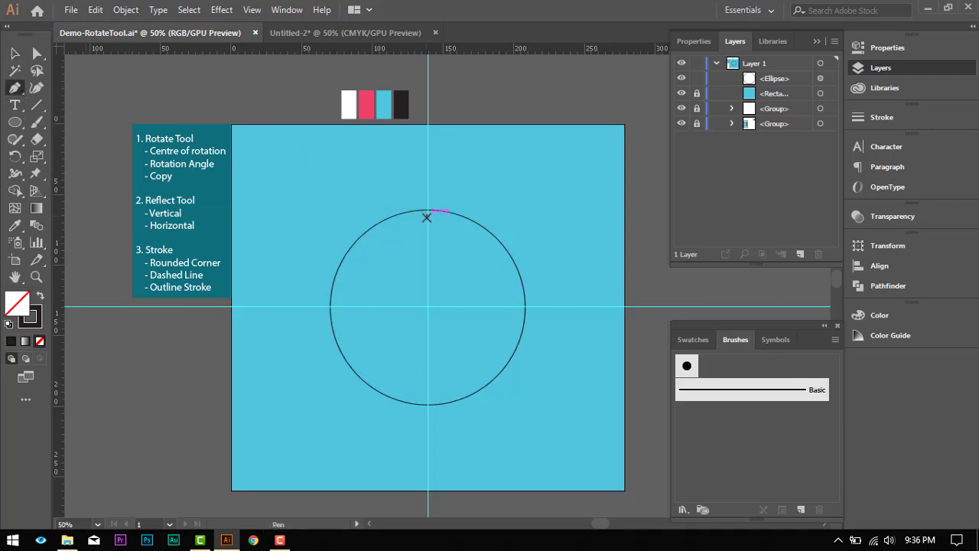
scroll(427, 229, up, 2)
scroll(440, 222, up, 1)
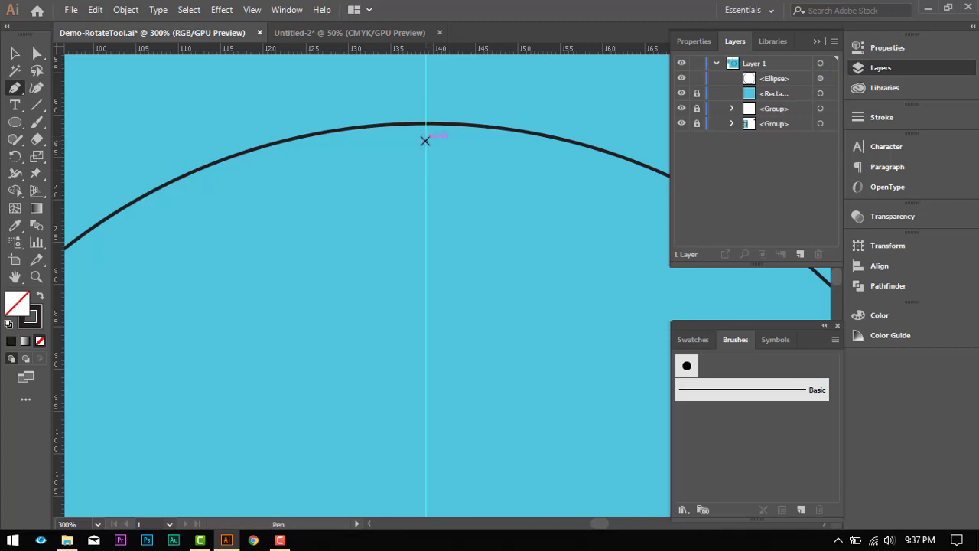
click(427, 138)
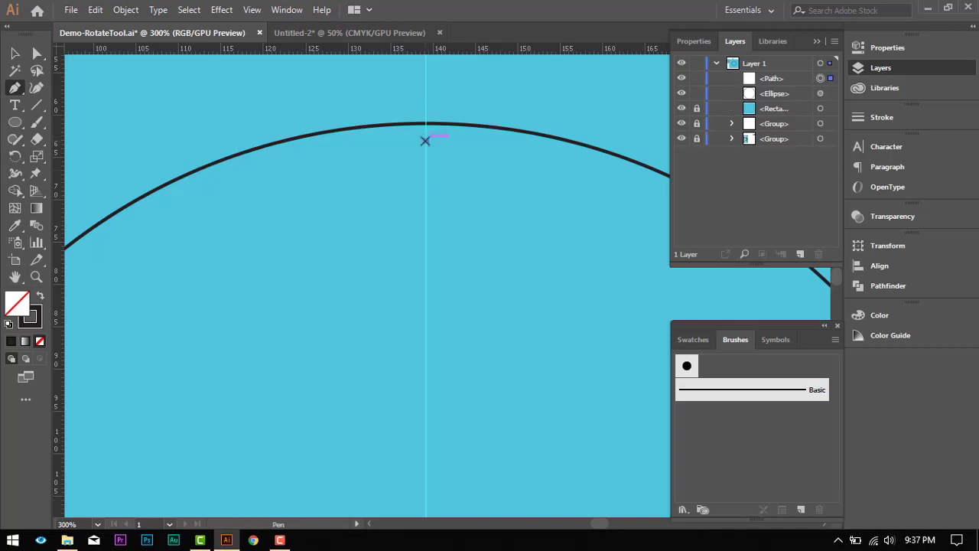
click(426, 226)
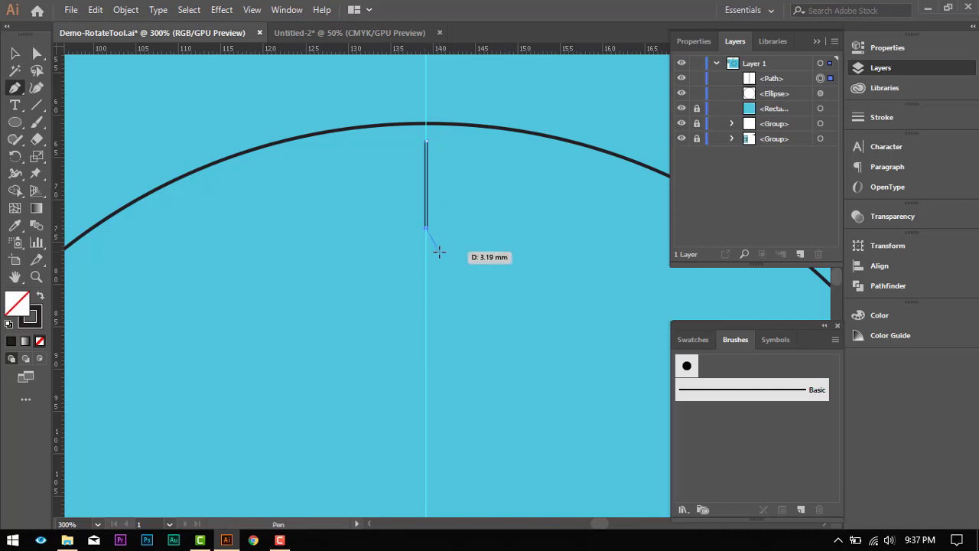
scroll(437, 252, down, 5)
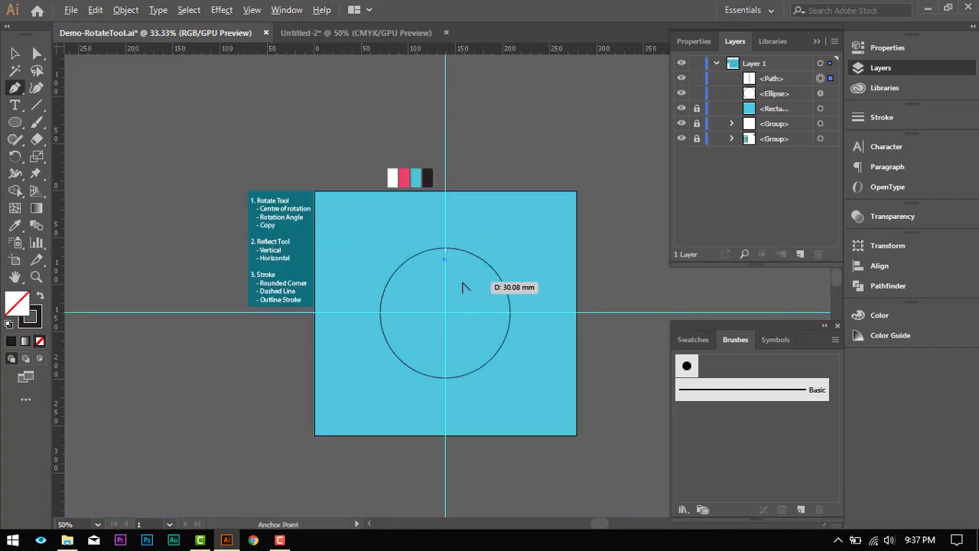
scroll(463, 284, down, 1)
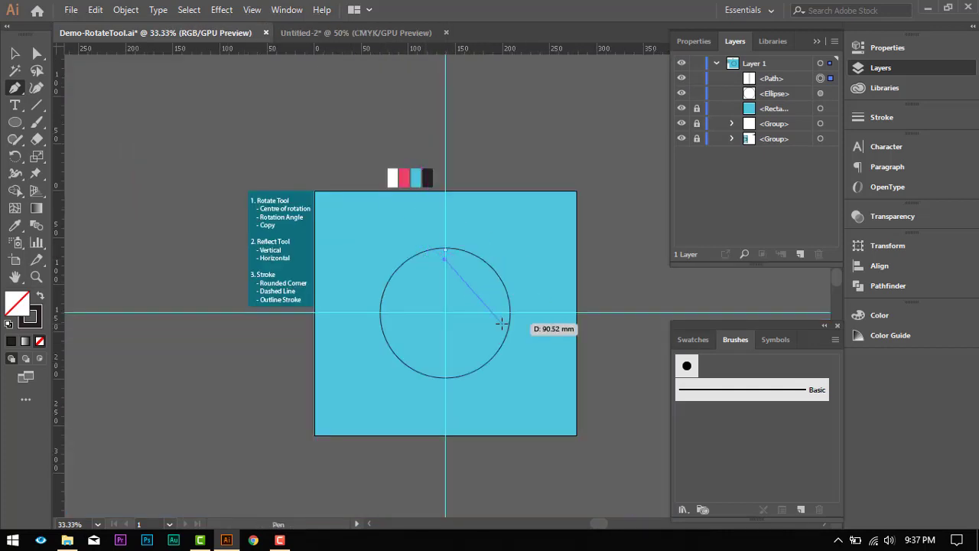
key(Escape)
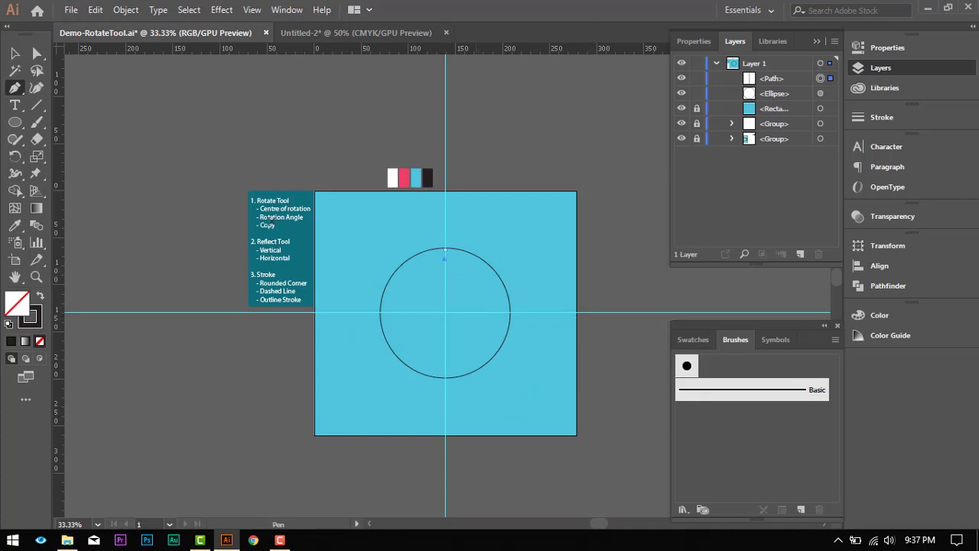
- Shorten the vertical line slightly from its lower end, keeping its upper end in place
click(16, 54)
key(space)
drag(414, 278, 357, 272)
scroll(368, 296, up, 2)
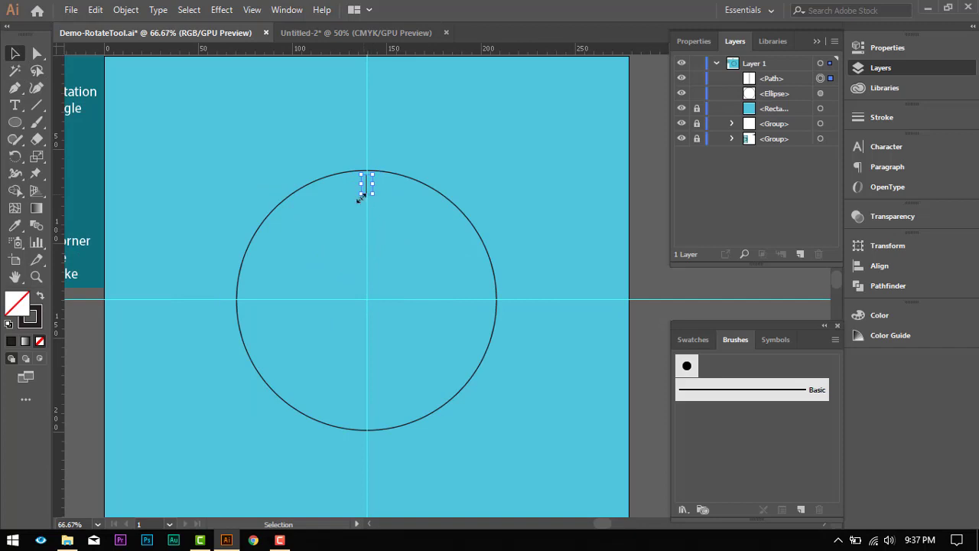
drag(367, 197, 374, 191)
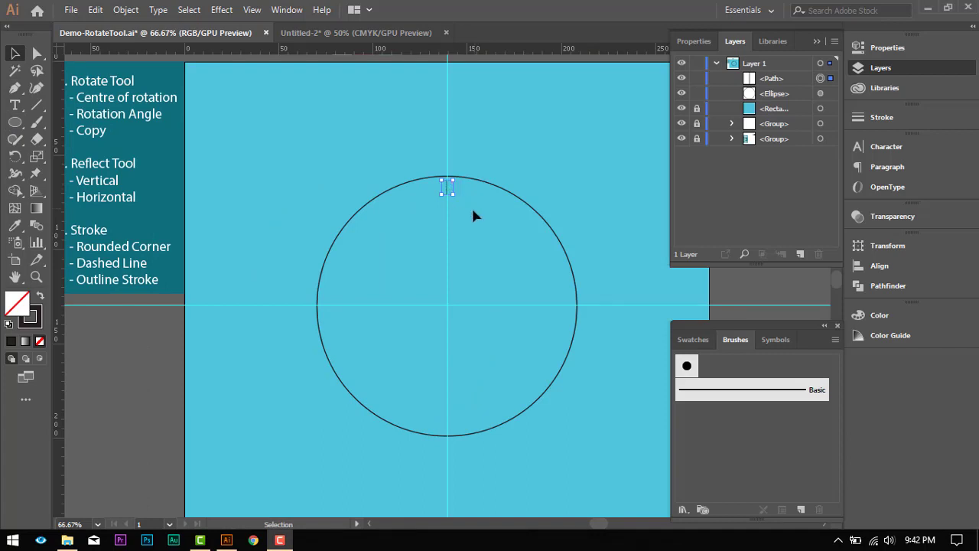
- Try rotating the short vertical line freehand with the Rotate tool, undoing each attempt
click(15, 157)
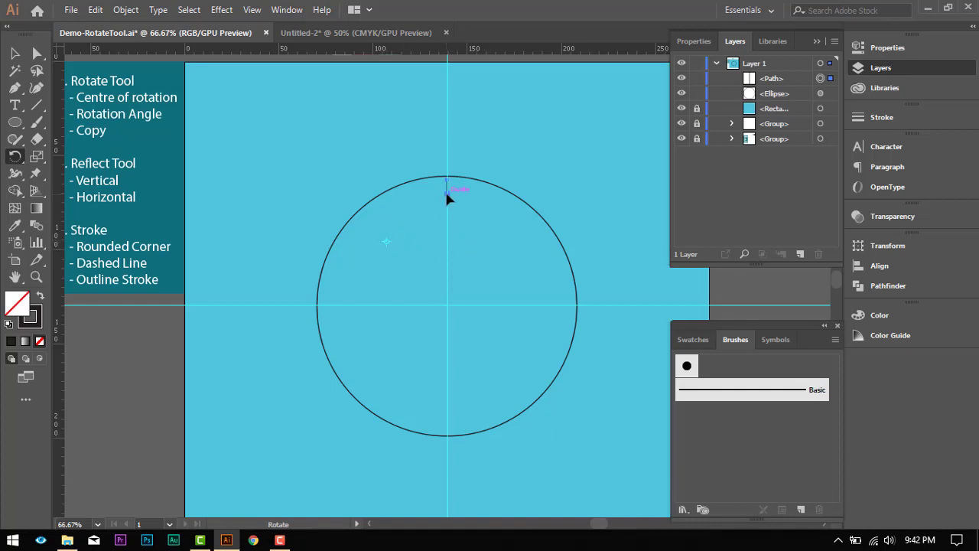
drag(444, 189, 463, 200)
key(ctrl+z)
drag(386, 243, 402, 245)
key(ctrl+z)
- Try rotating the short line around the circle with the rotation centre at the guide intersection, and undo the rotation
click(447, 305)
scroll(445, 328, up, 4)
scroll(463, 222, up, 3)
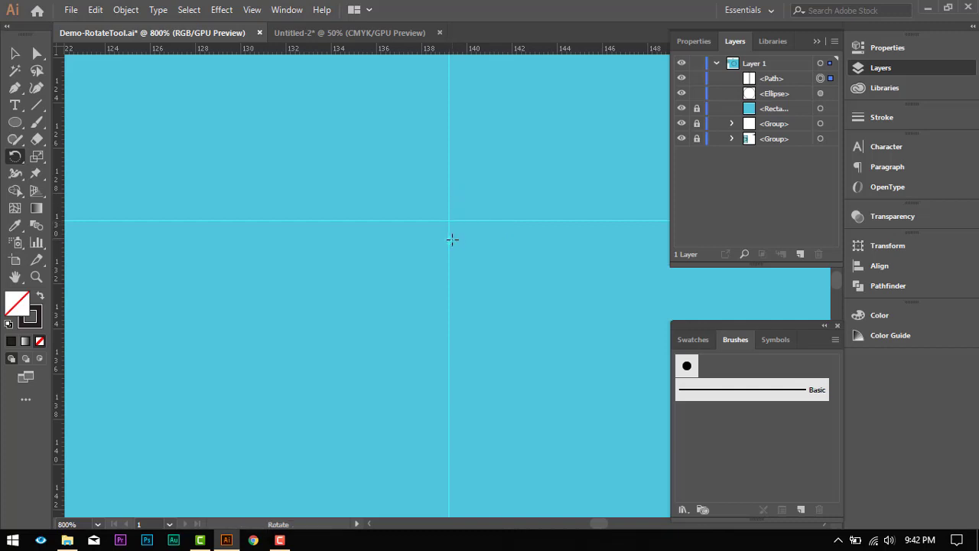
scroll(452, 237, down, 3)
scroll(452, 240, down, 3)
scroll(464, 273, up, 3)
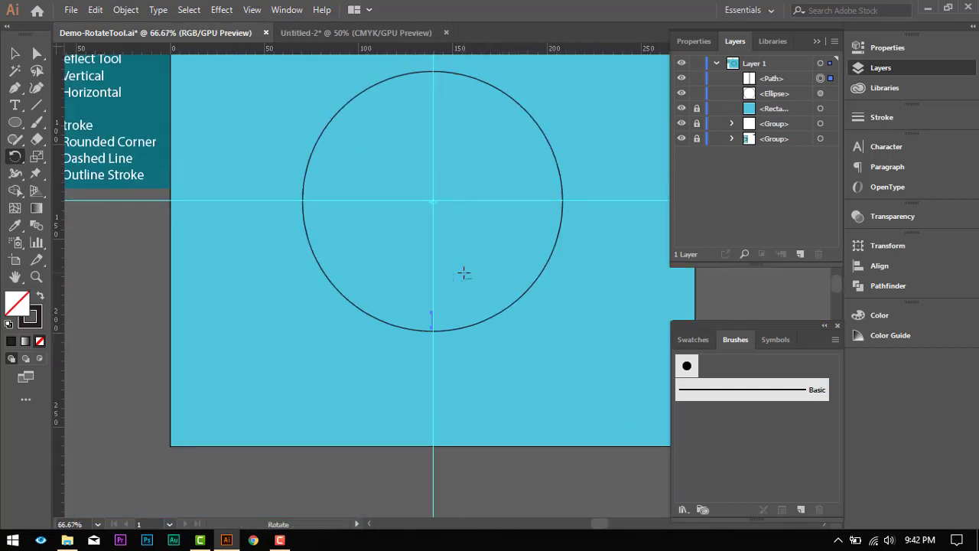
key(ctrl+z)
scroll(463, 272, up, 3)
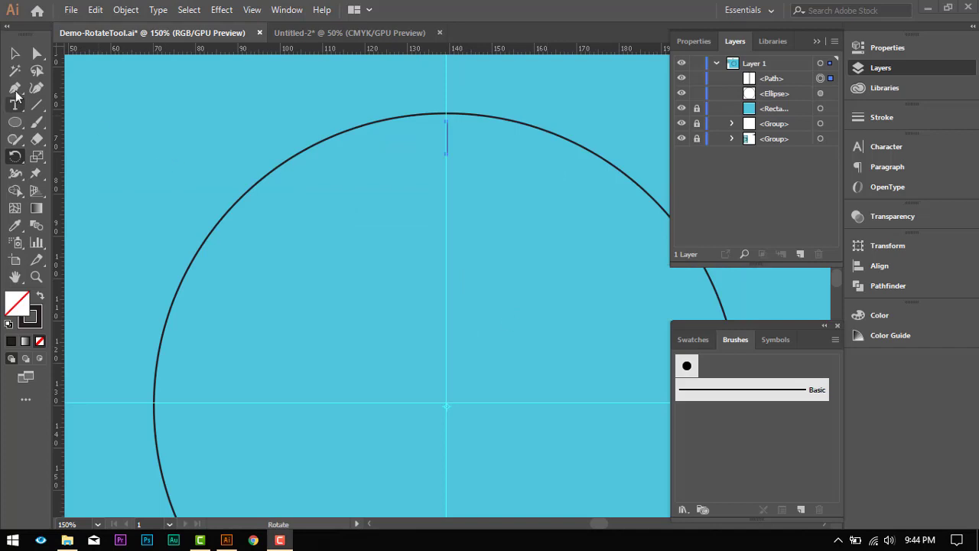
- Make a copy of the short vertical line rotated 30° about the intersection of the guides
click(14, 54)
click(473, 178)
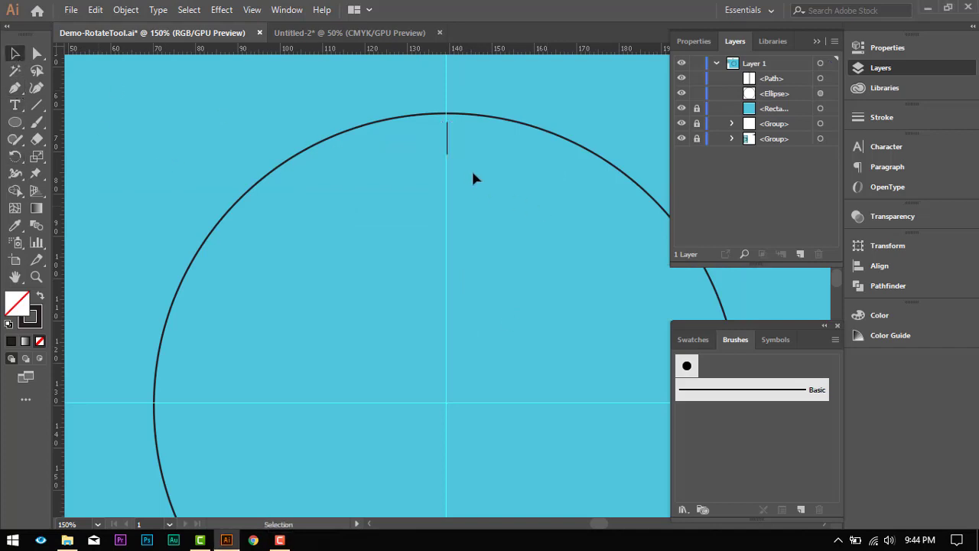
click(448, 145)
click(18, 157)
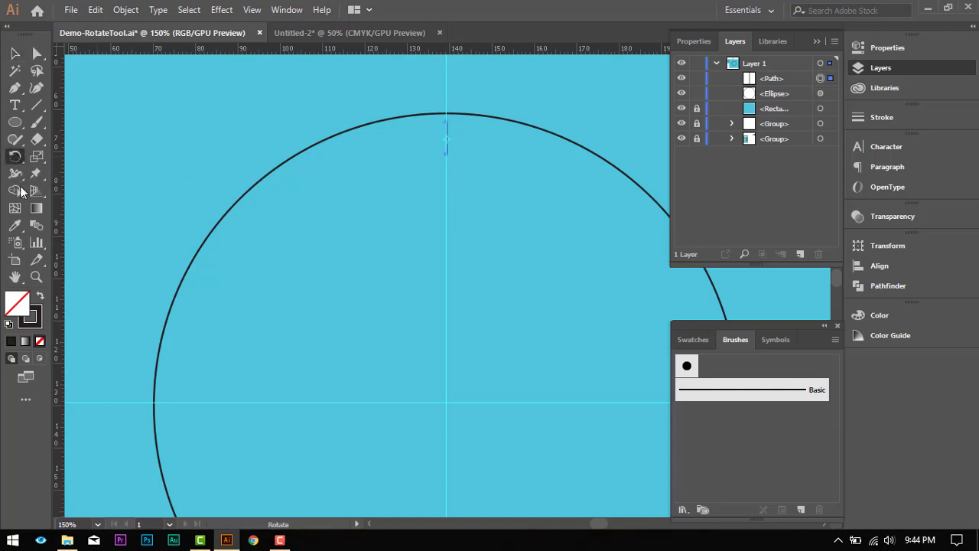
alt+click(447, 402)
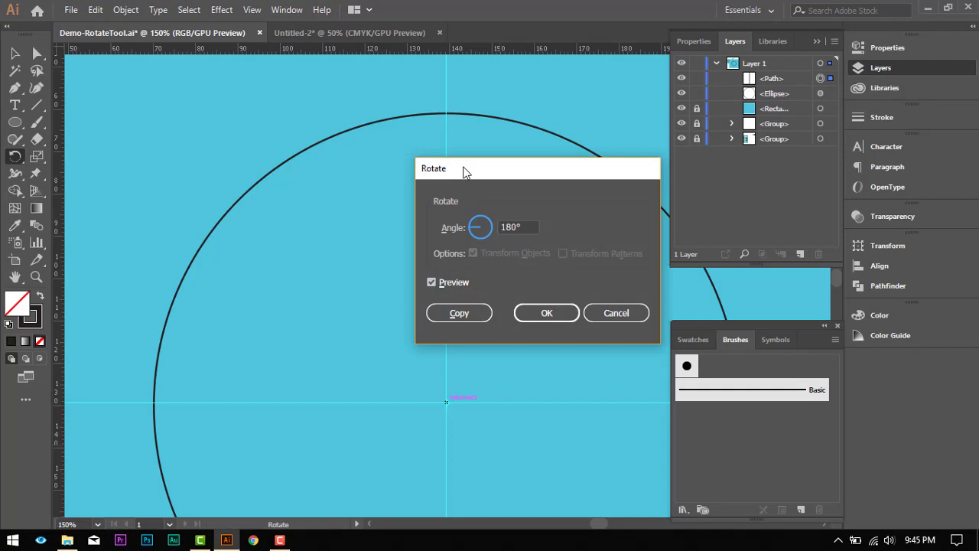
click(470, 227)
text(30)
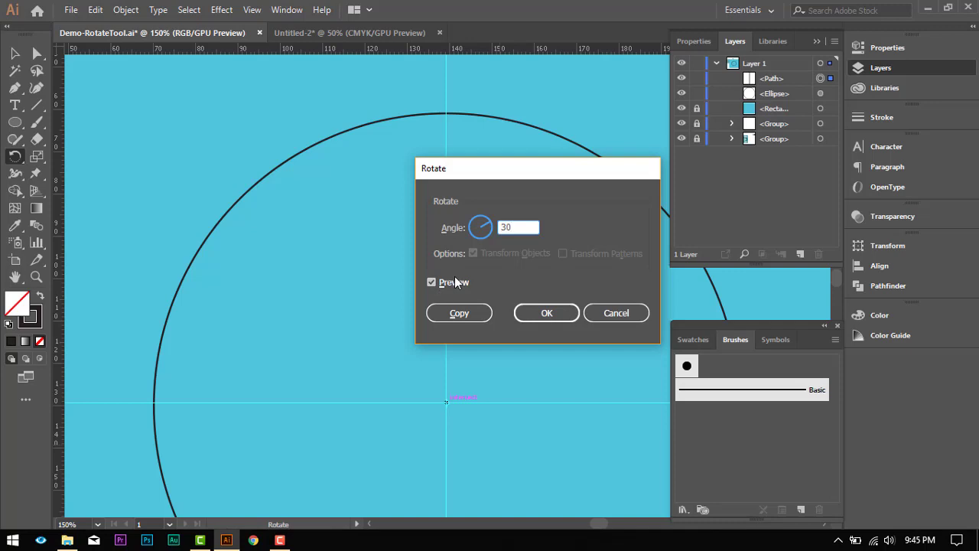
click(456, 280)
click(460, 285)
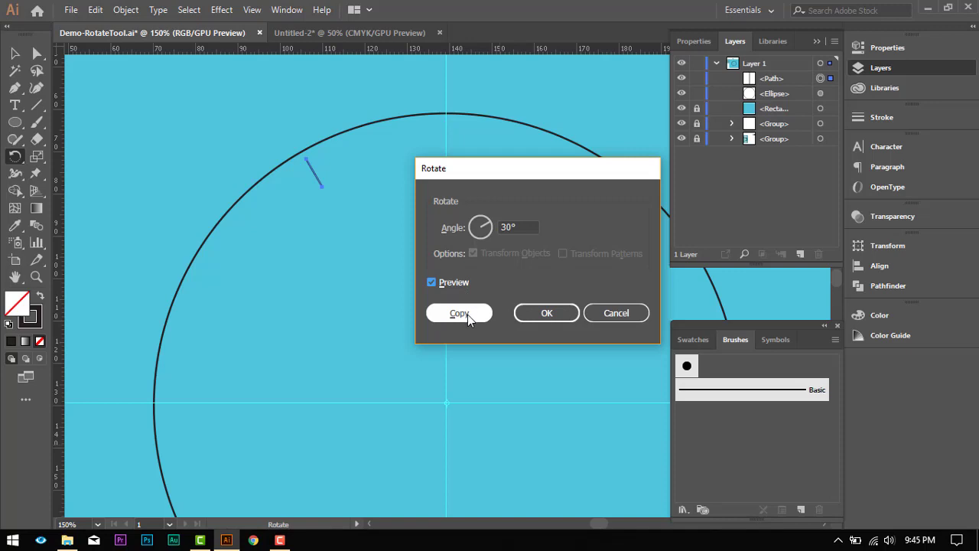
click(468, 314)
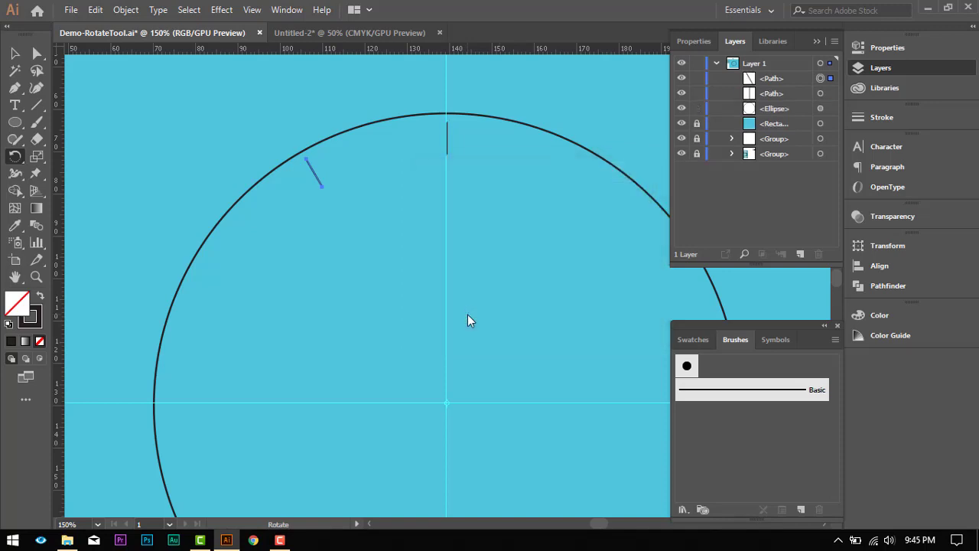
- Make another copy from the slanted line, rotated a further 30° about the guide intersection
click(15, 53)
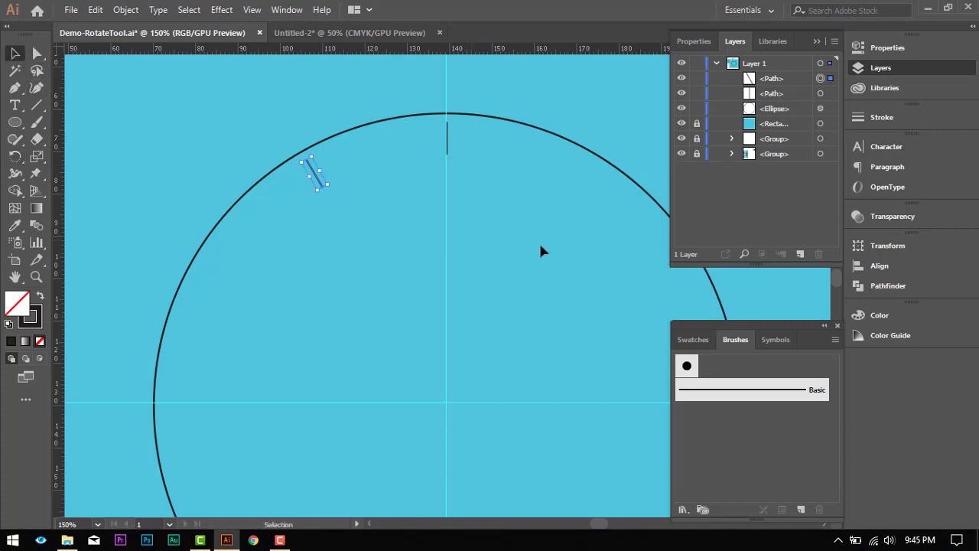
click(539, 241)
click(450, 138)
click(313, 173)
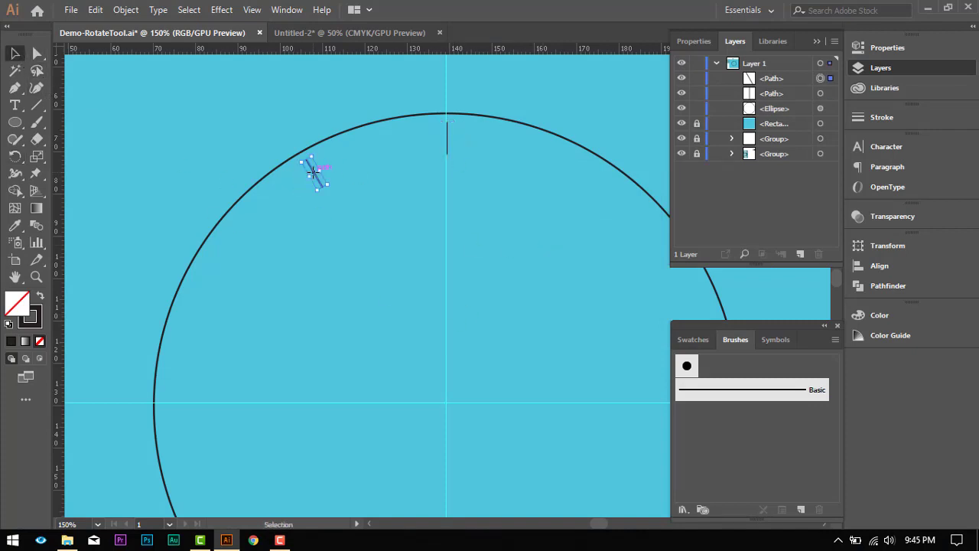
click(16, 156)
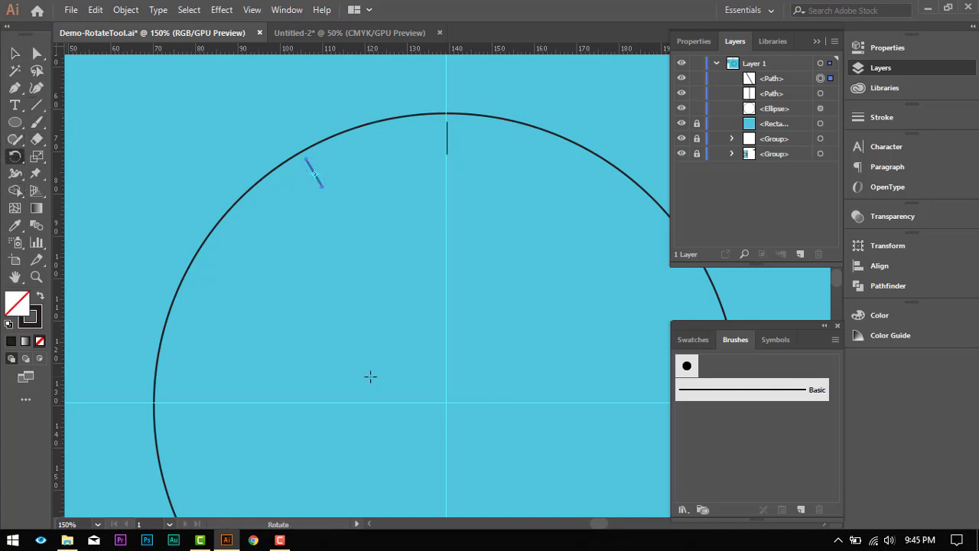
alt+click(445, 402)
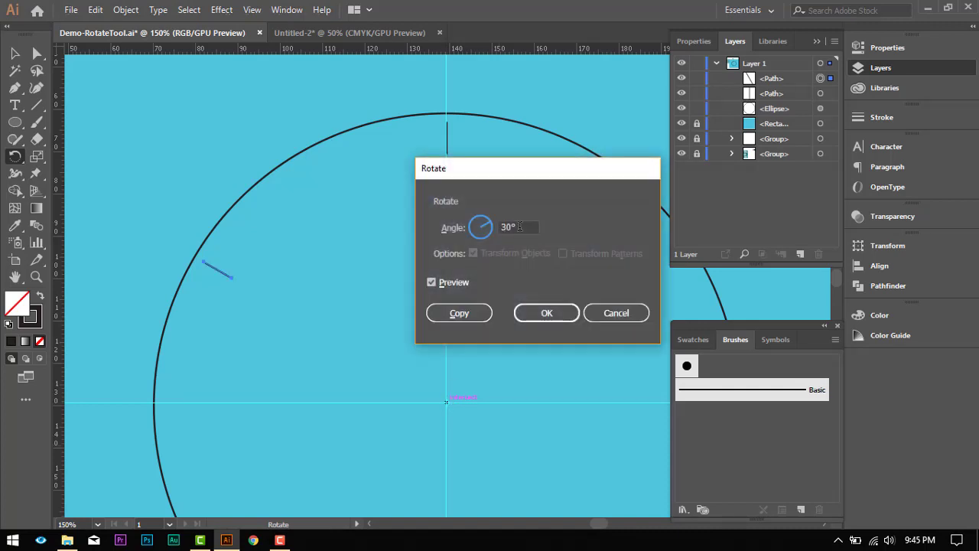
click(462, 313)
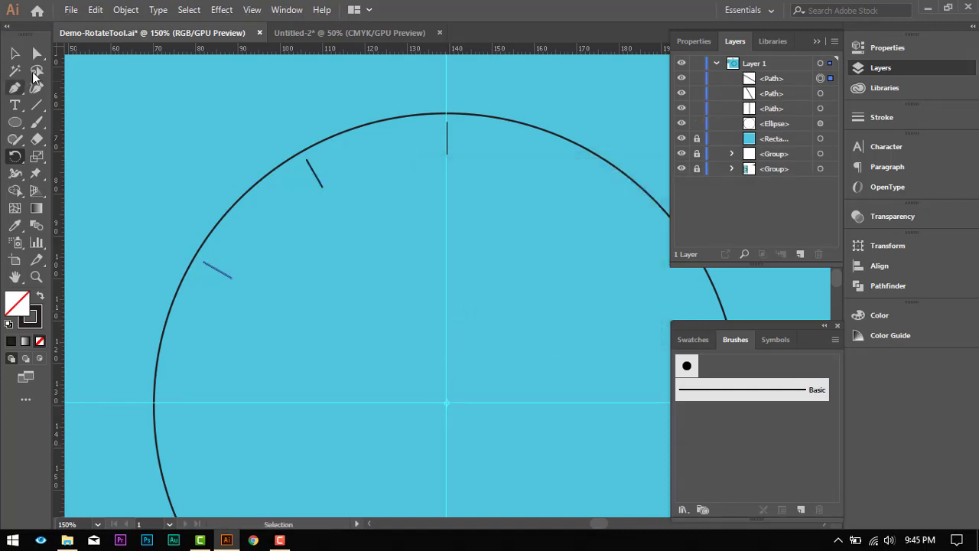
- Select the three short lines together and make copies of them rotated 90° about the guide intersection
click(14, 53)
click(508, 226)
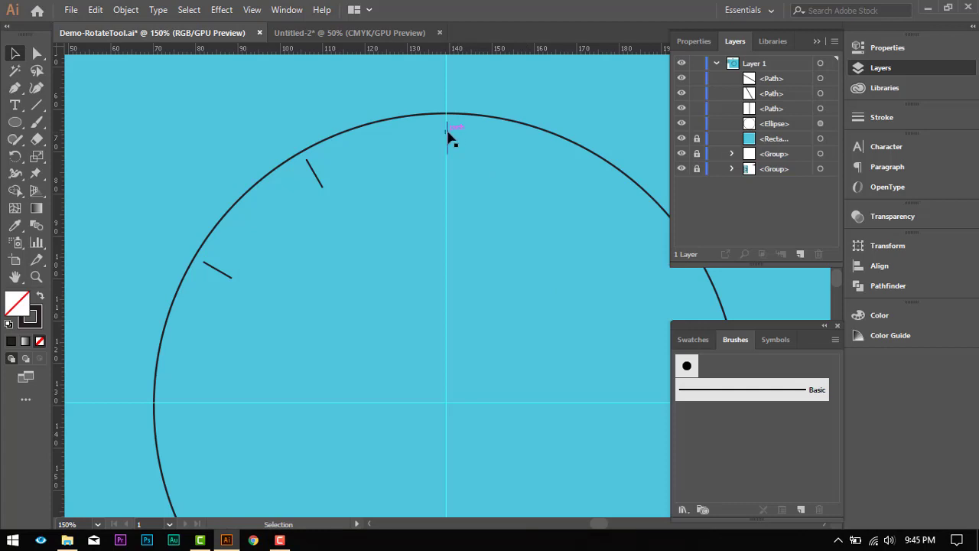
click(448, 135)
click(315, 171)
shift+click(448, 138)
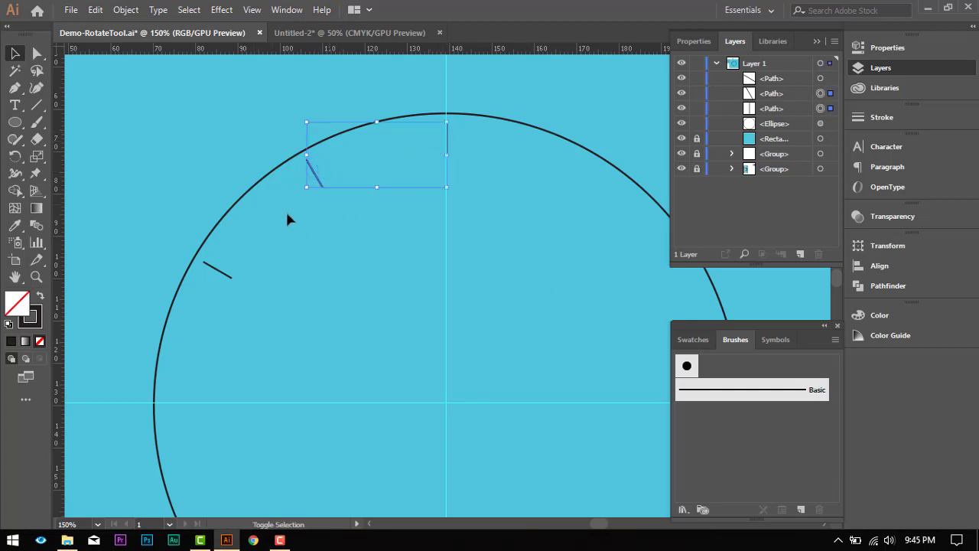
shift+click(219, 272)
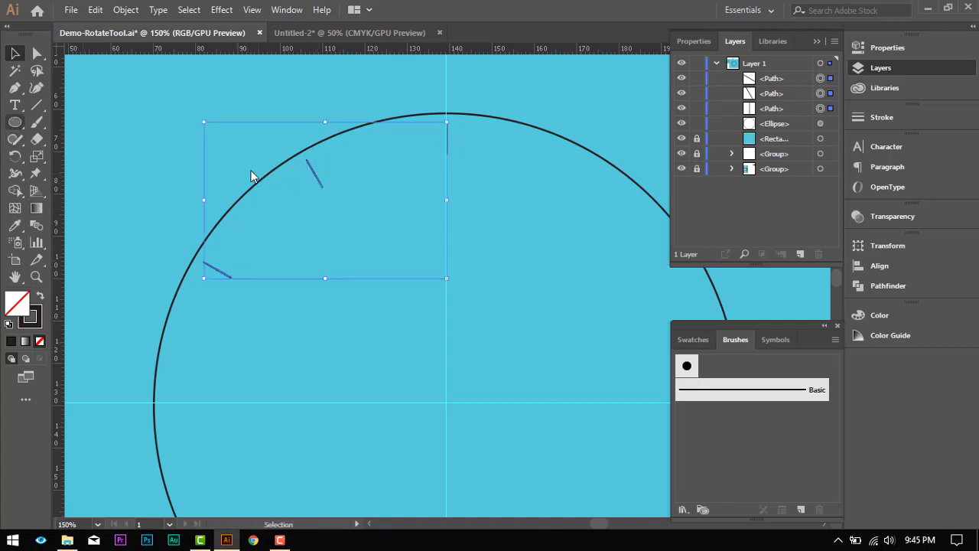
click(15, 158)
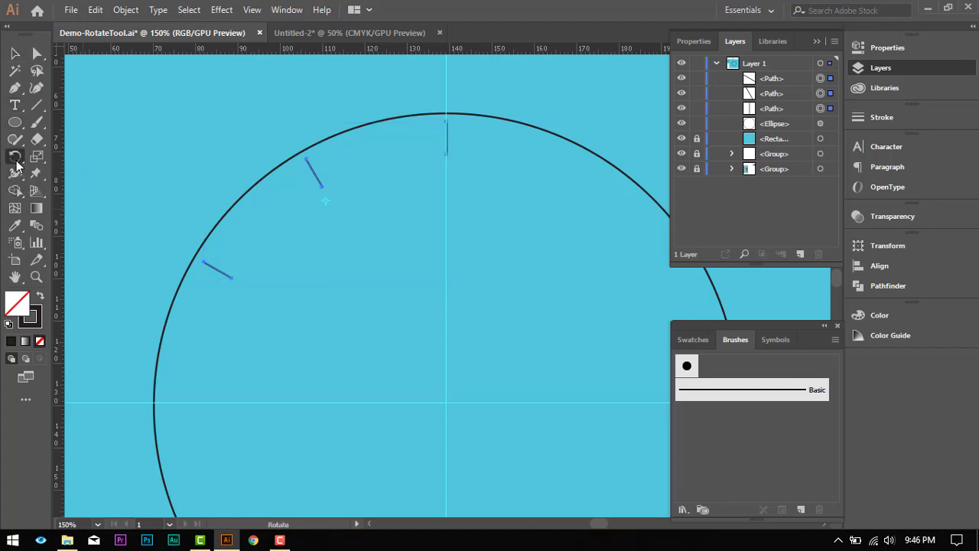
alt+click(446, 402)
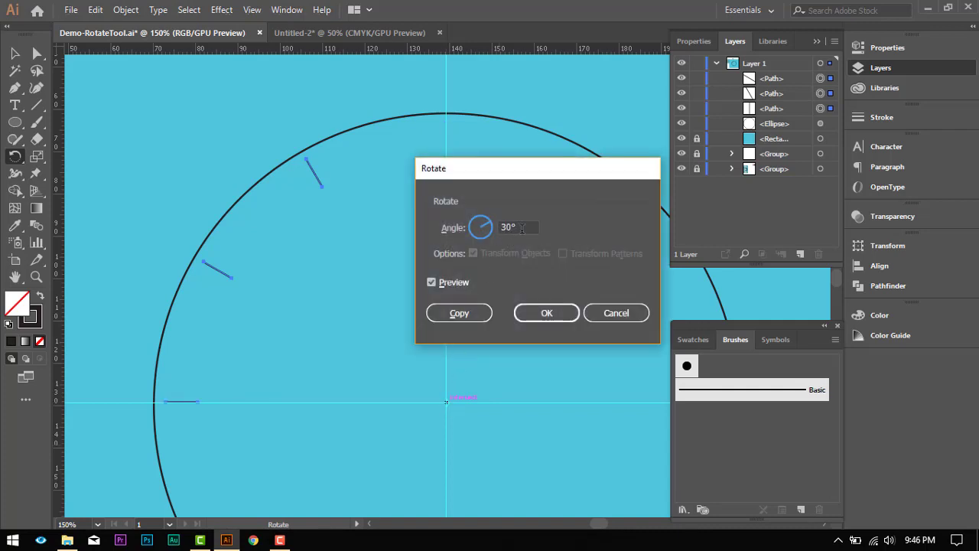
text(90)
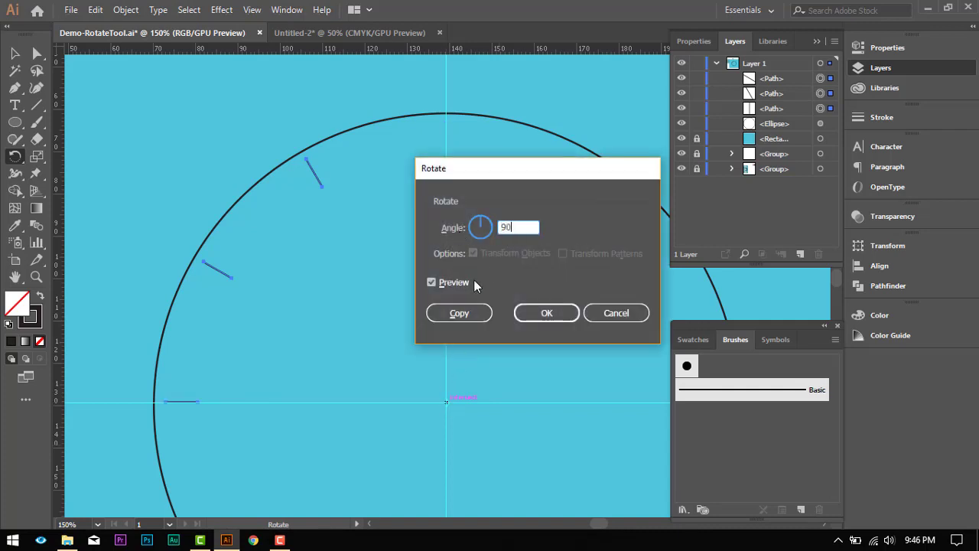
click(460, 283)
click(460, 282)
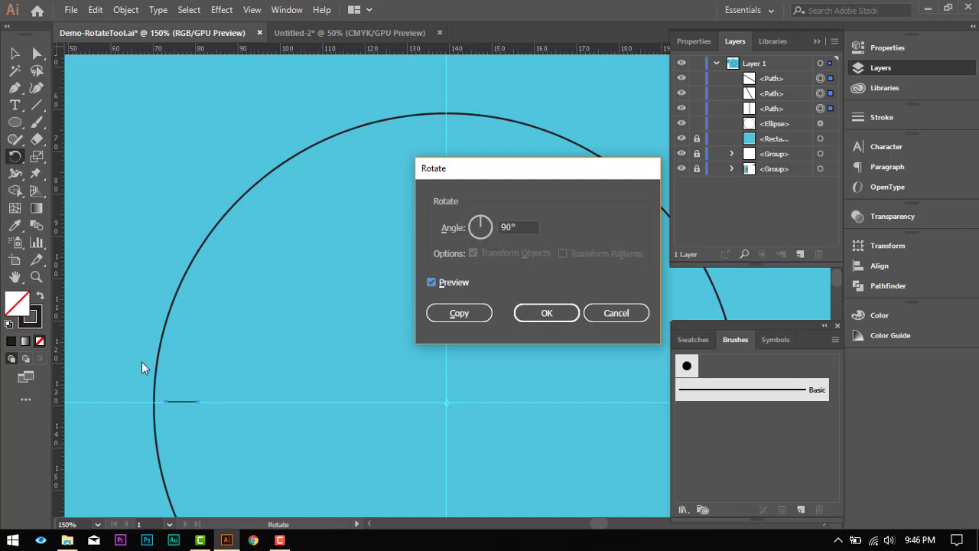
click(460, 313)
- Examine the rotated copies of the short lines around the circle
scroll(467, 313, down, 5)
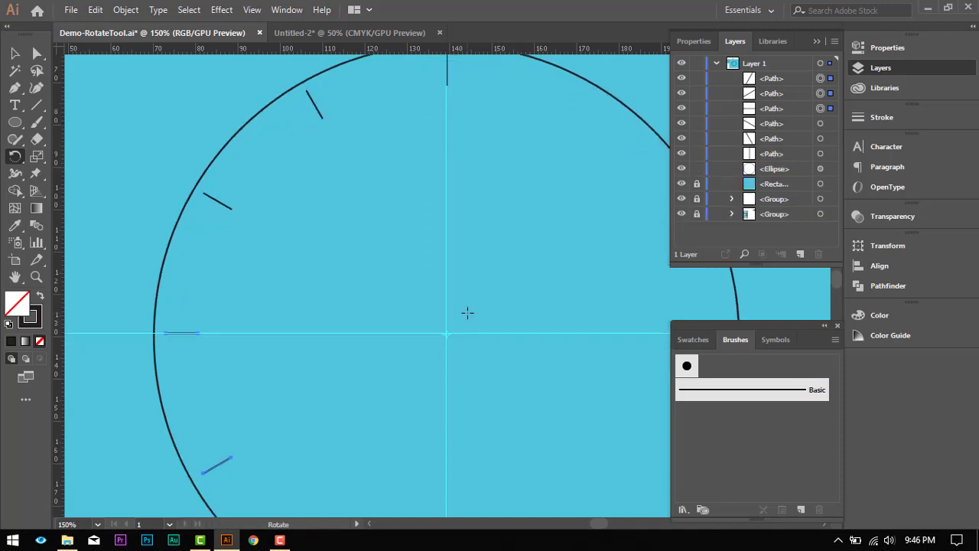
scroll(437, 303, down, 3)
scroll(437, 304, up, 3)
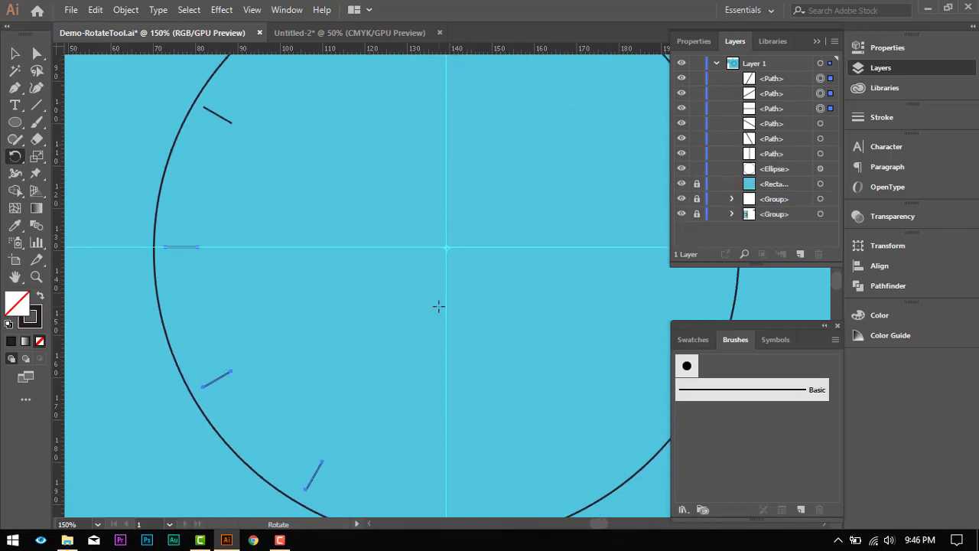
click(14, 53)
scroll(252, 230, down, 3)
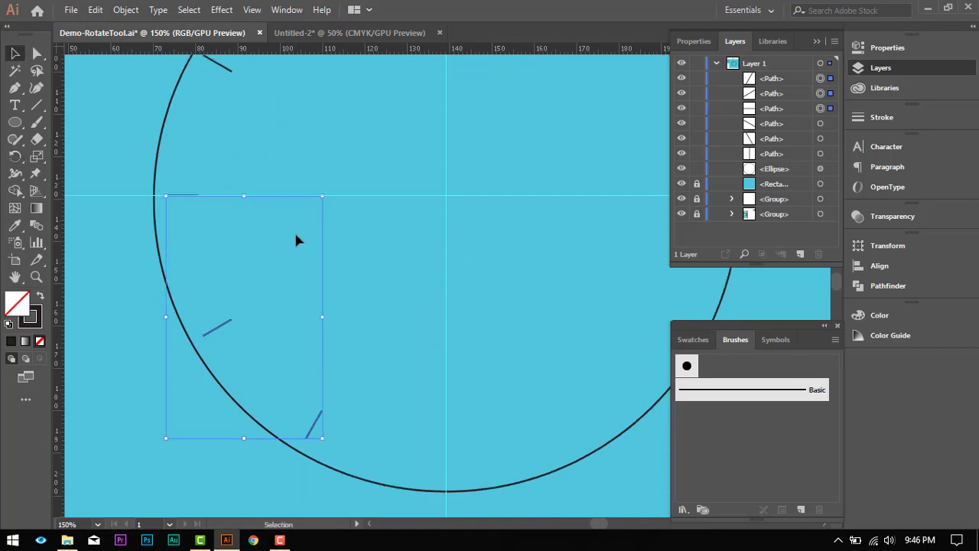
scroll(296, 242, down, 5)
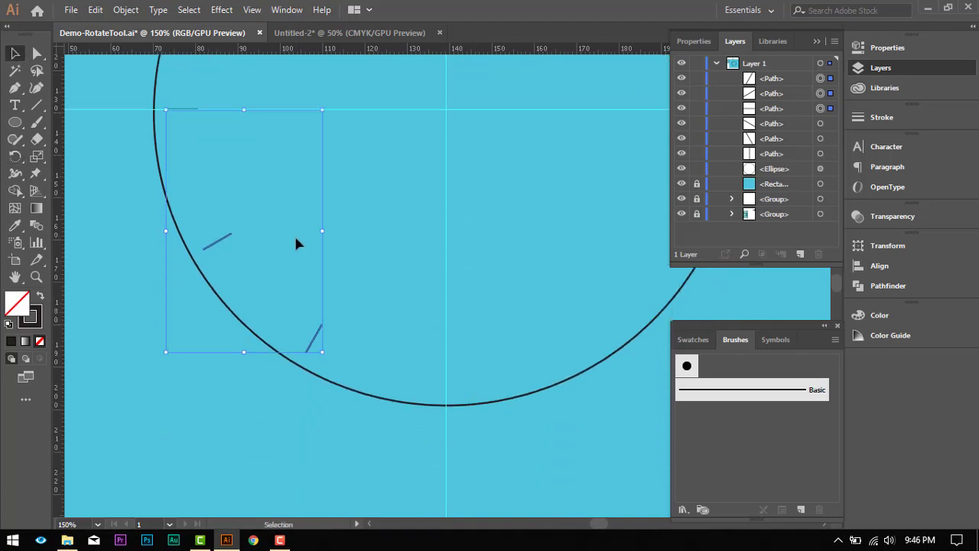
scroll(395, 319, up, 18)
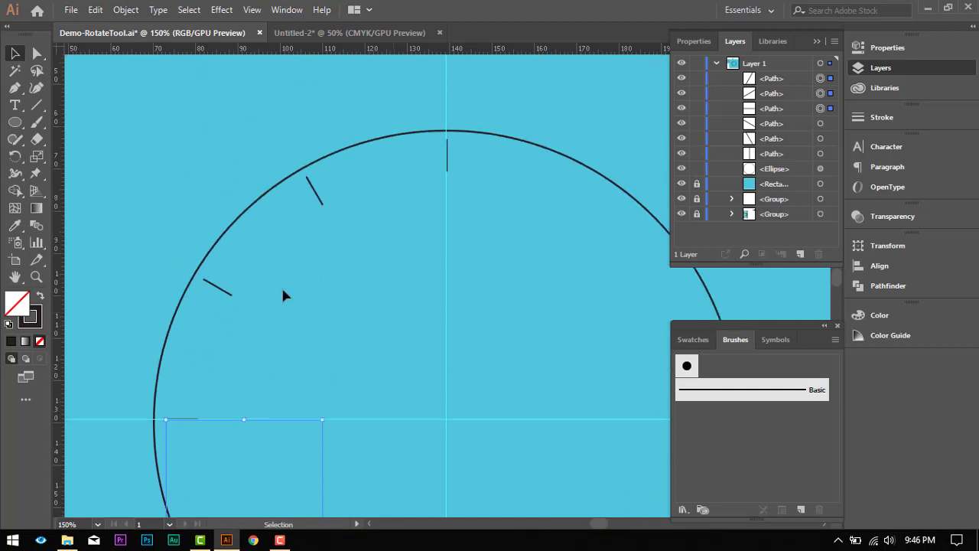
- Select all six short lines together and make copies of them rotated 180° about the guide intersection
click(218, 289)
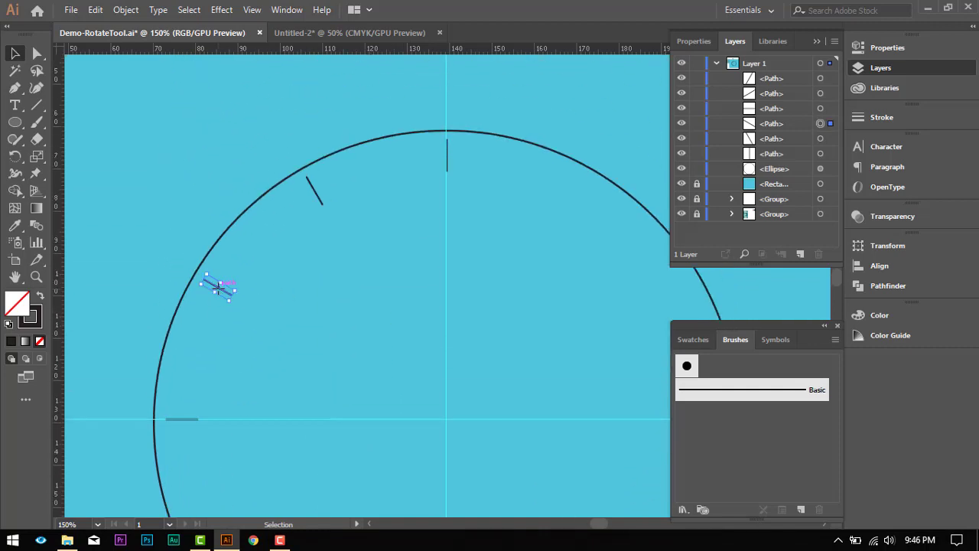
shift+click(319, 194)
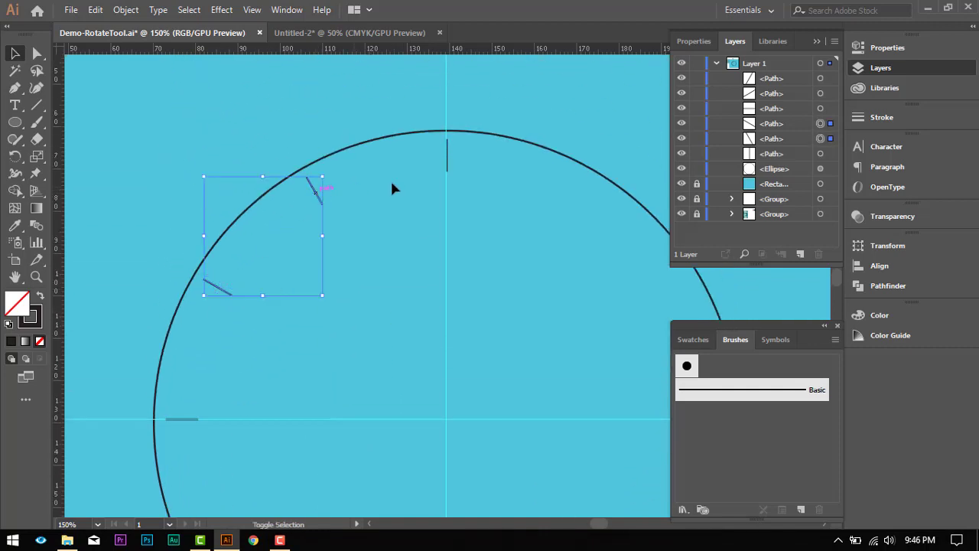
shift+click(450, 151)
scroll(375, 256, down, 20)
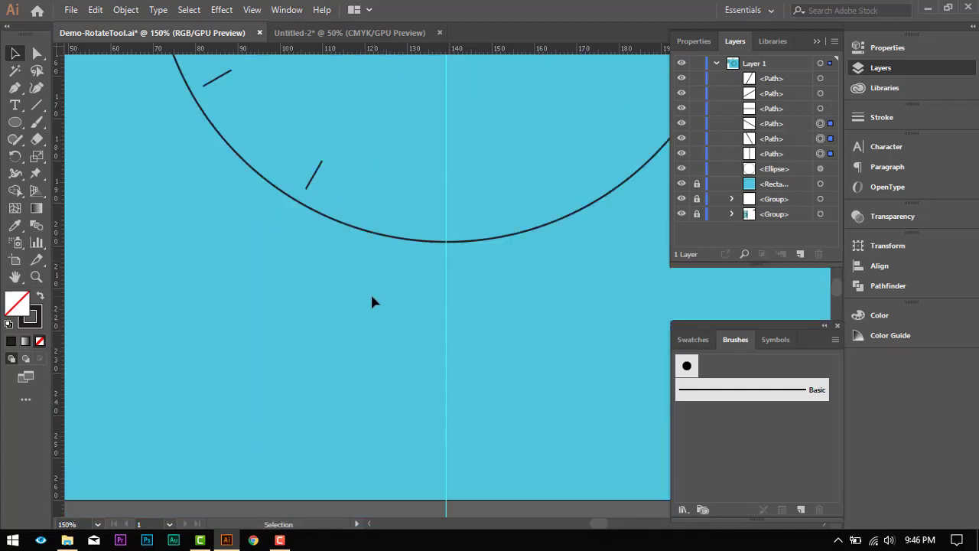
scroll(371, 298, up, 1)
shift+click(316, 209)
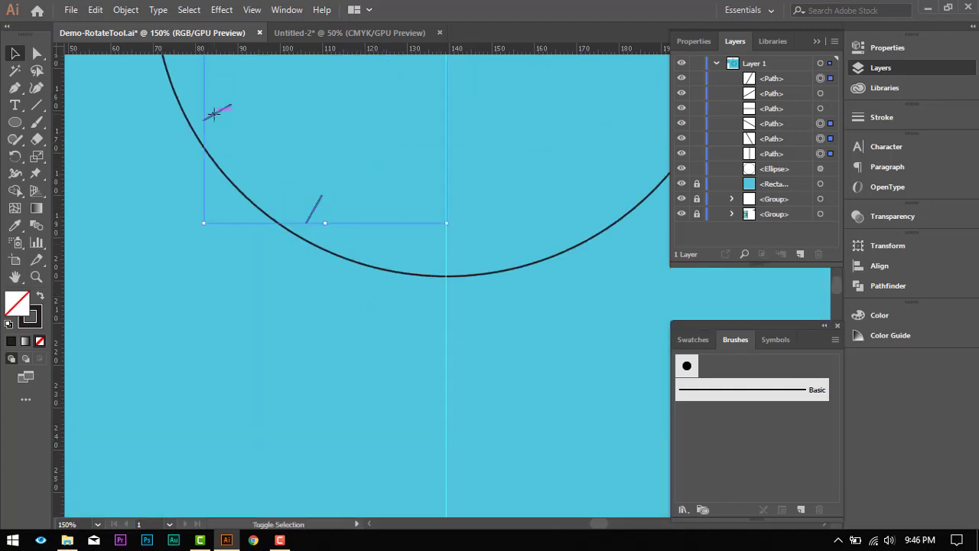
scroll(254, 227, up, 5)
shift+click(192, 136)
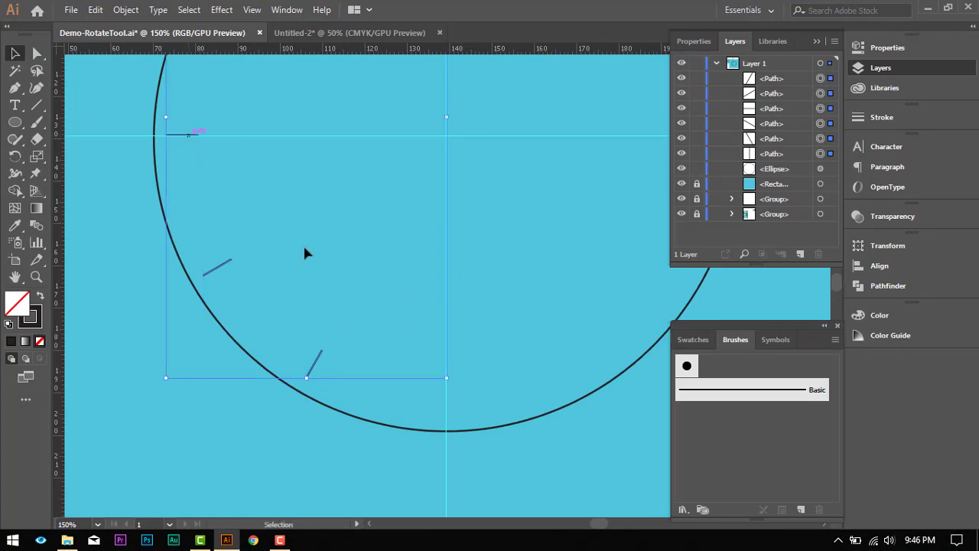
scroll(314, 261, up, 3)
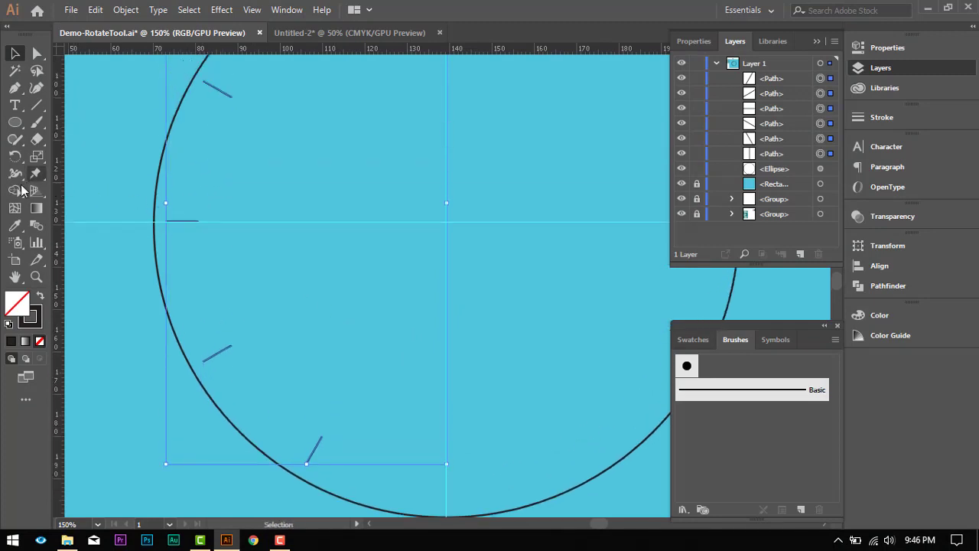
click(15, 156)
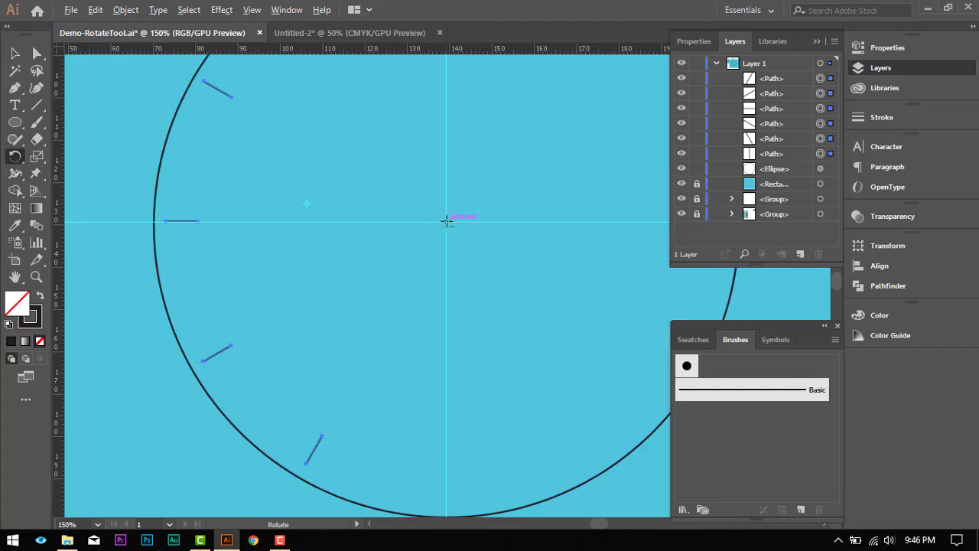
alt+click(447, 221)
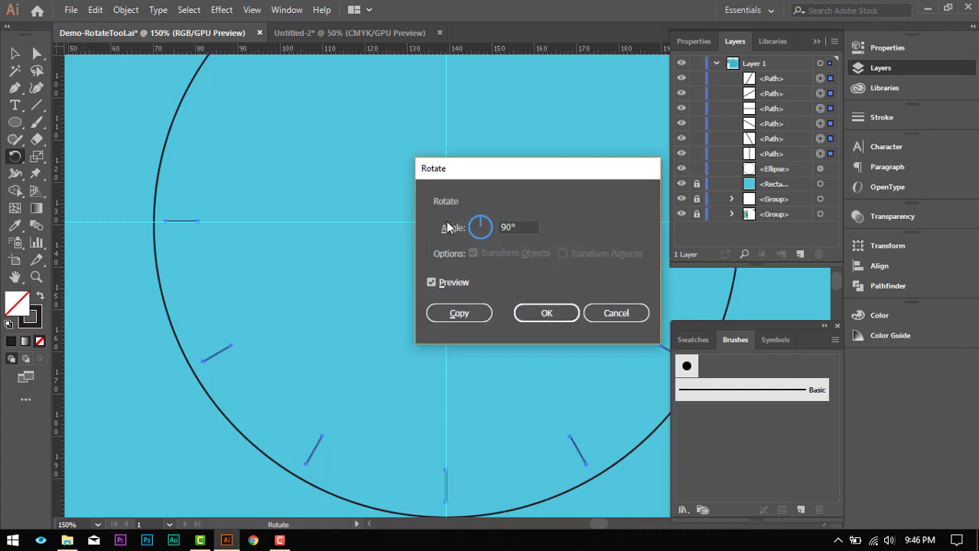
double_click(515, 227)
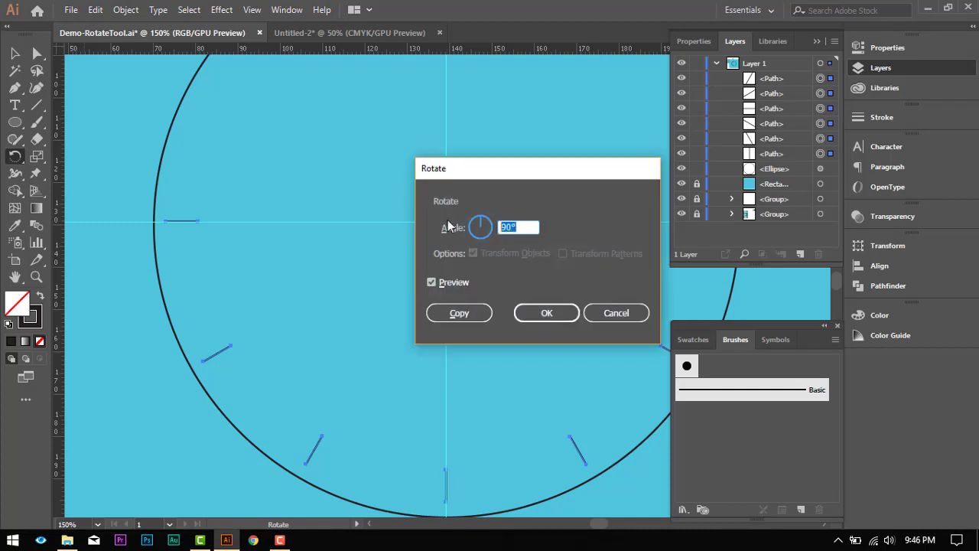
text(180)
key(Tab)
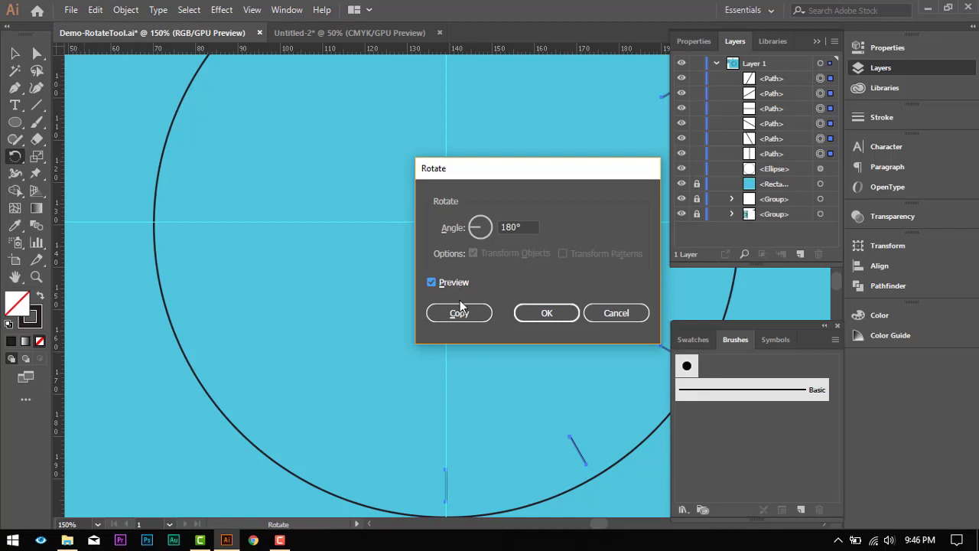
click(459, 314)
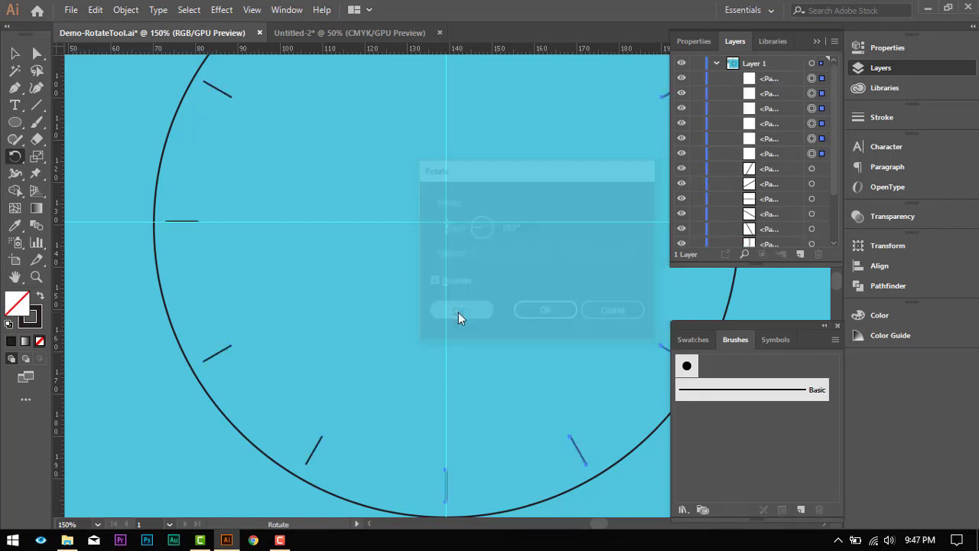
- Deselect the copies and toggle the guide group's visibility off and on to check the full ring of short lines
scroll(458, 314, down, 3)
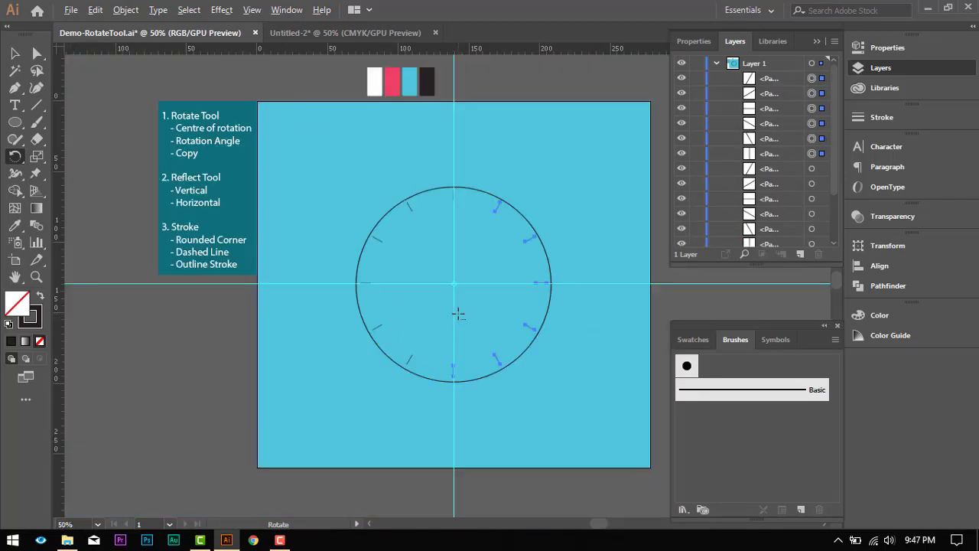
scroll(459, 313, up, 2)
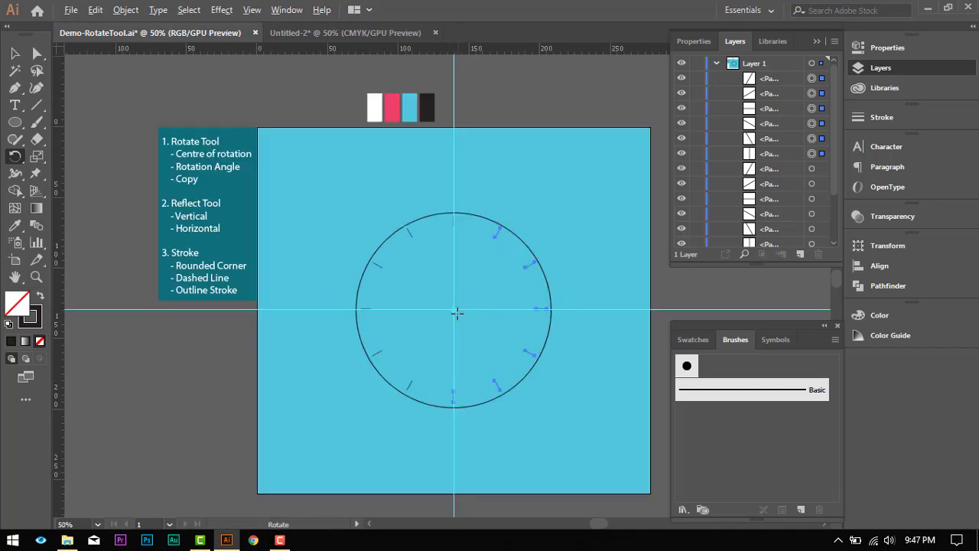
click(15, 53)
click(595, 175)
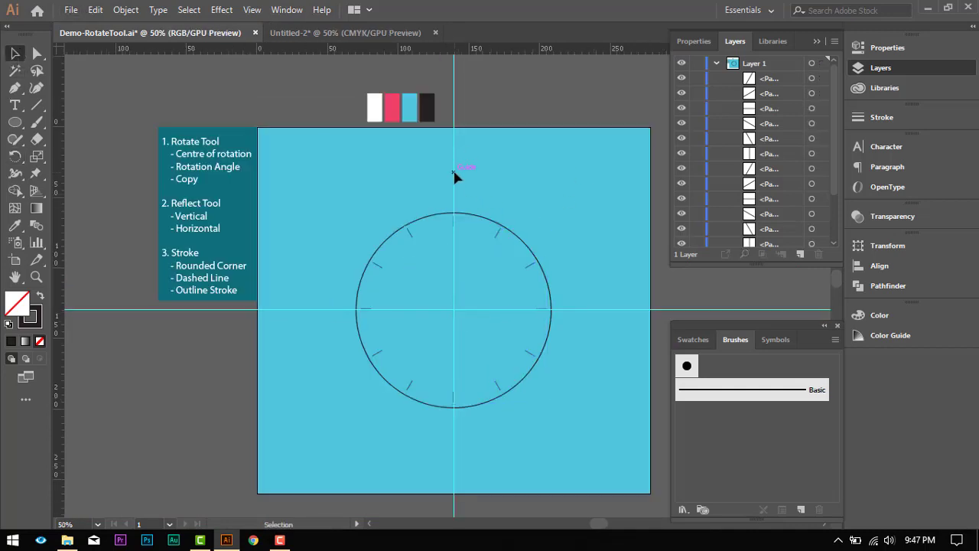
scroll(747, 130, down, 5)
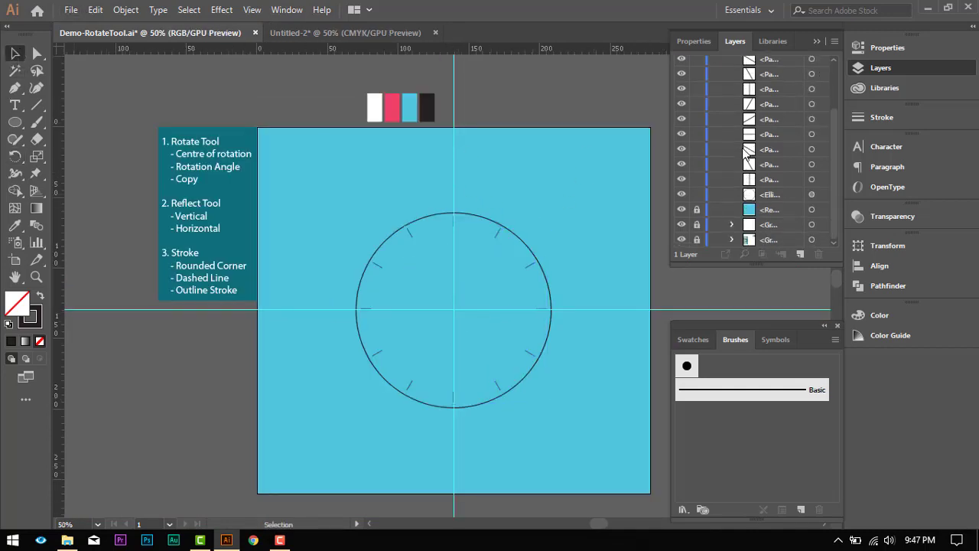
click(681, 224)
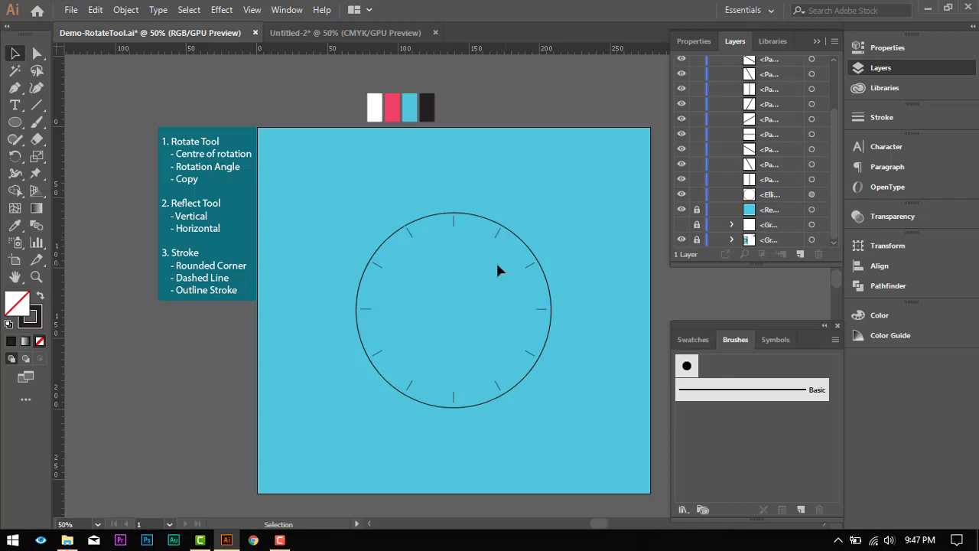
scroll(497, 265, up, 2)
scroll(497, 266, down, 2)
scroll(497, 265, up, 2)
scroll(497, 270, down, 1)
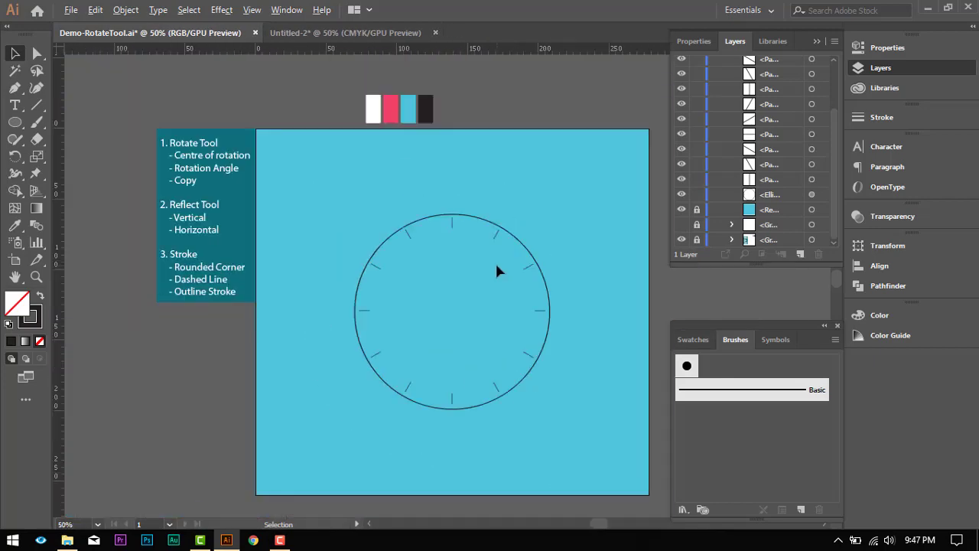
click(681, 225)
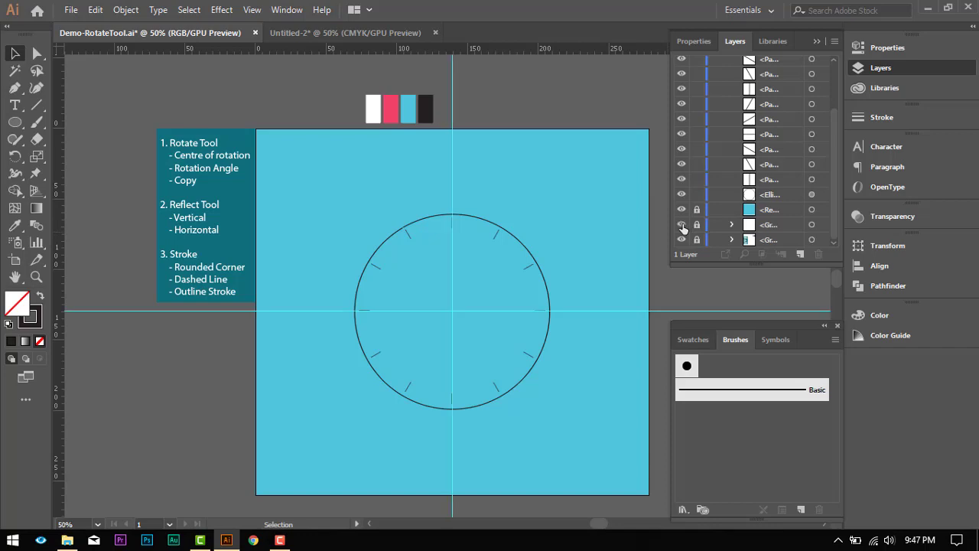
click(682, 225)
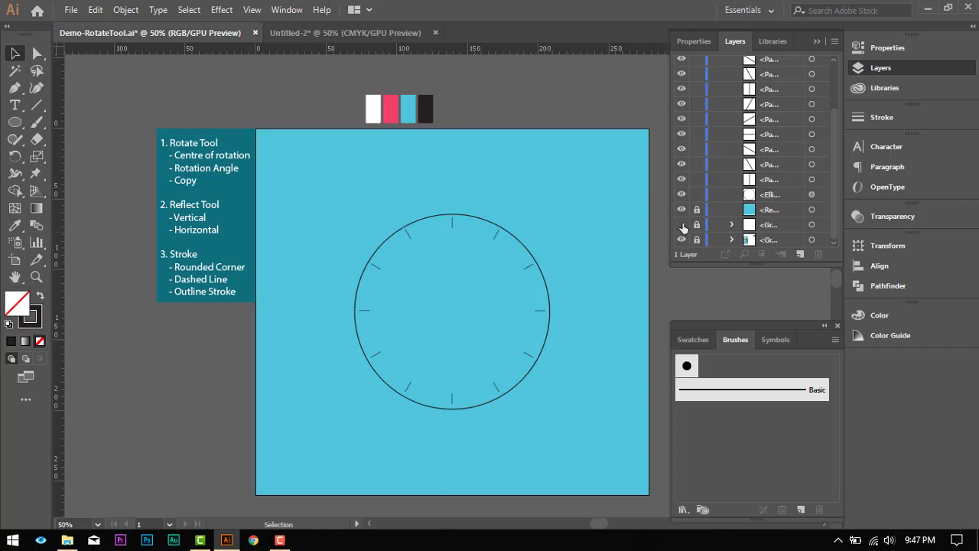
click(682, 225)
scroll(446, 296, up, 2)
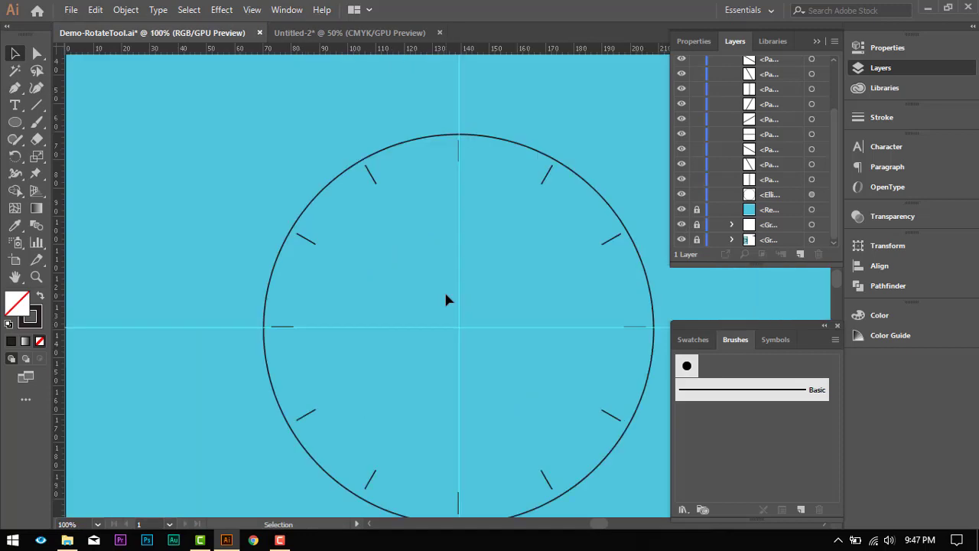
scroll(447, 300, down, 2)
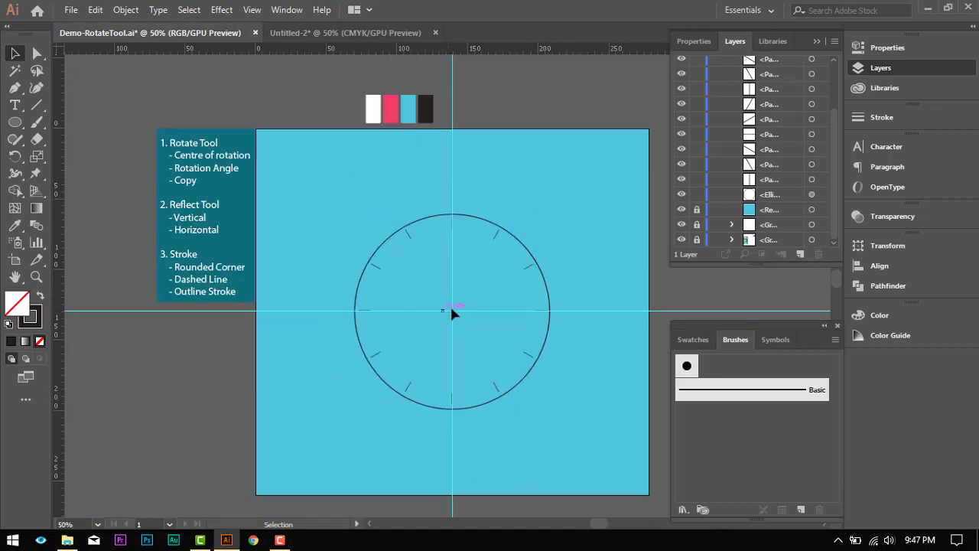
- Draw a straight line with the Line Segment tool from the guide intersection diagonally up and right, ending inside the circle
scroll(448, 331, up, 3)
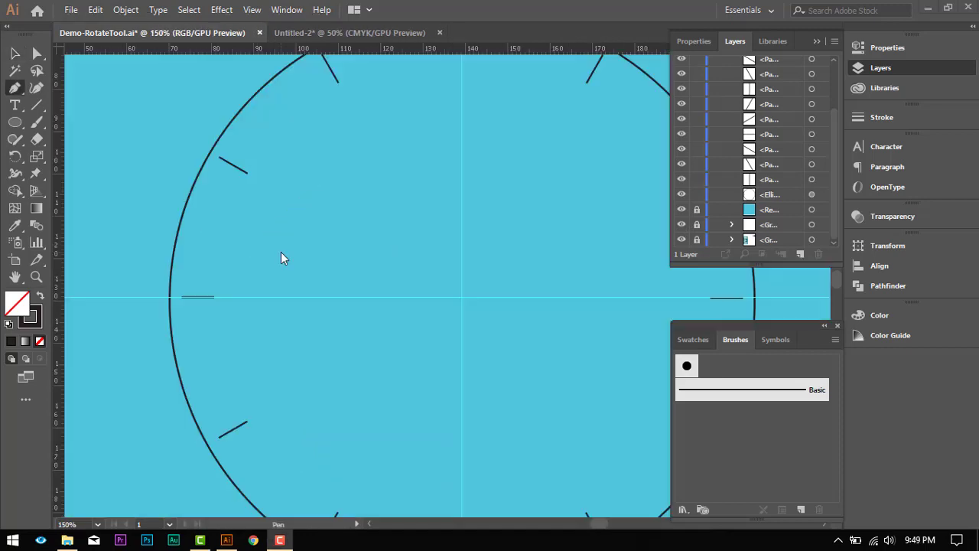
key(p)
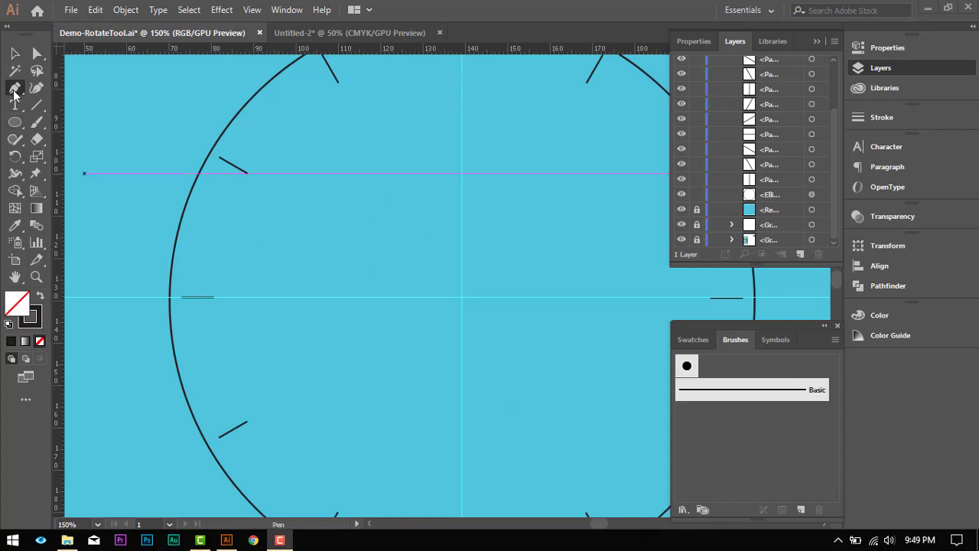
click(36, 105)
scroll(356, 249, up, 1)
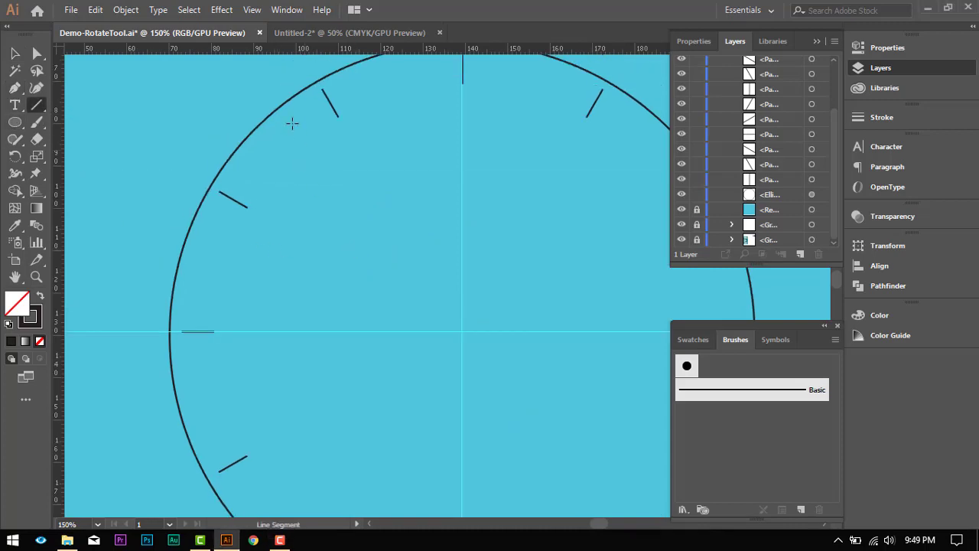
scroll(413, 134, up, 1)
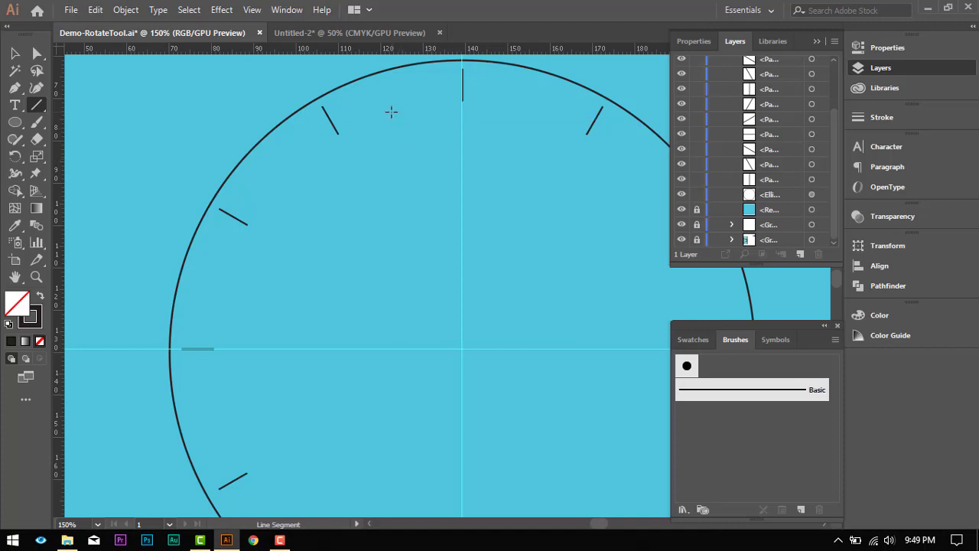
drag(462, 349, 646, 163)
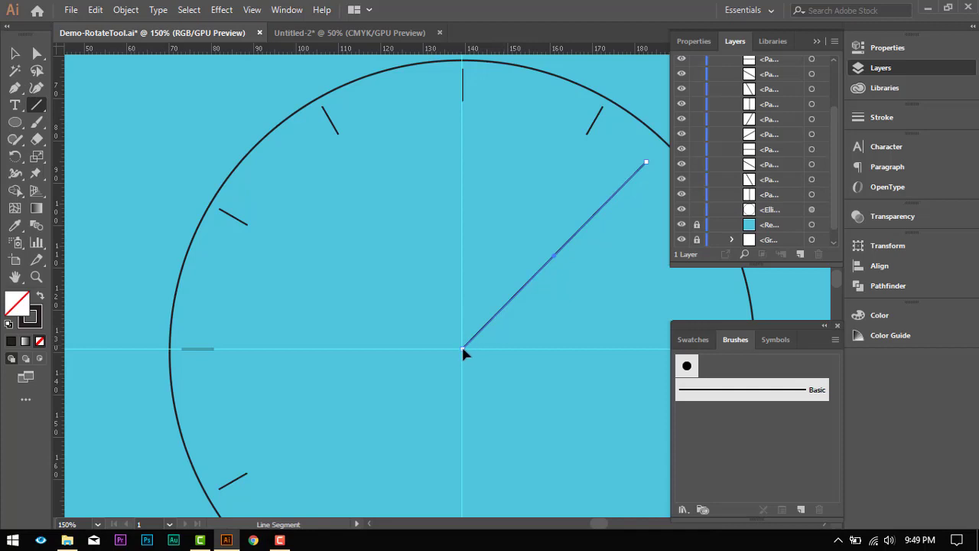
drag(463, 349, 449, 308)
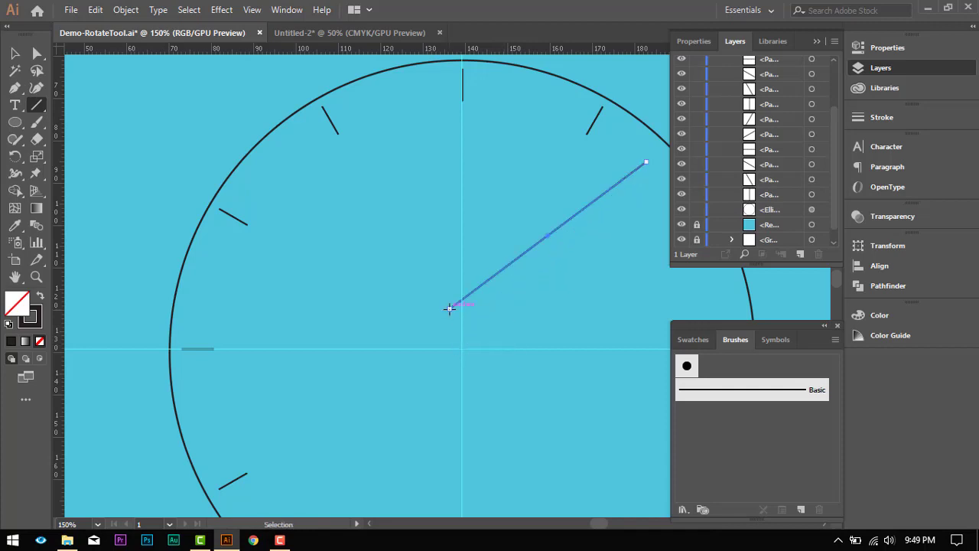
key(ctrl+z)
- Draw a second straight line from inside the circle's upper-left part down to the guide intersection as the other clock hand
click(16, 89)
click(36, 108)
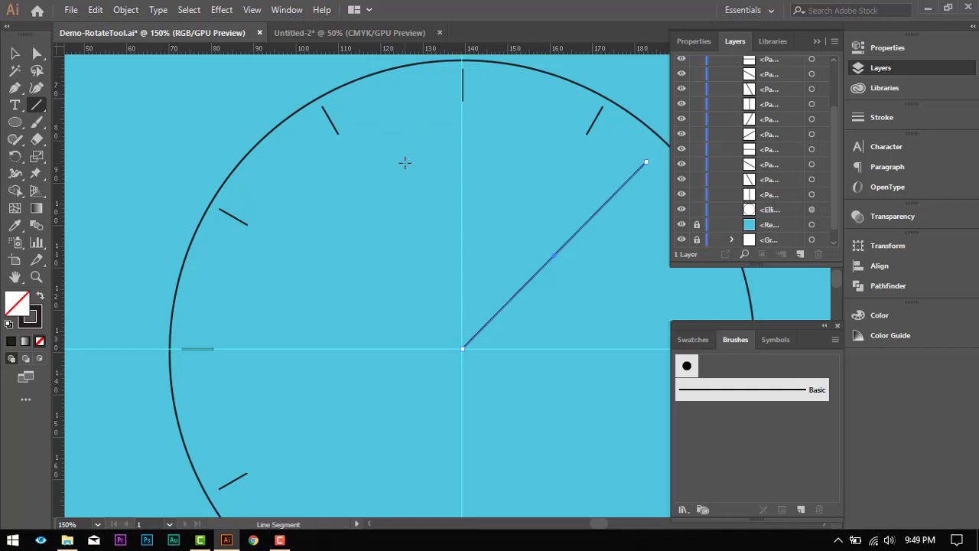
drag(406, 163, 461, 349)
scroll(462, 349, down, 2)
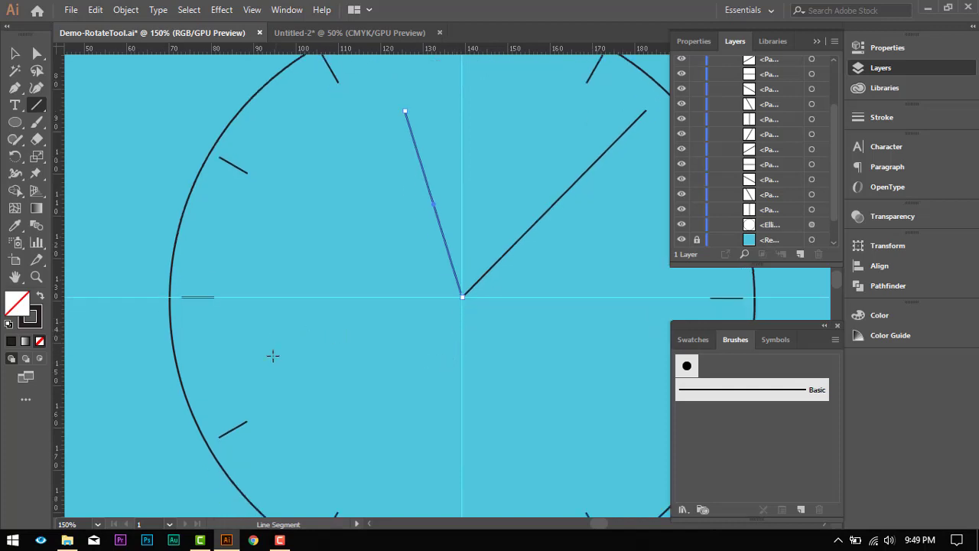
scroll(277, 375, down, 3)
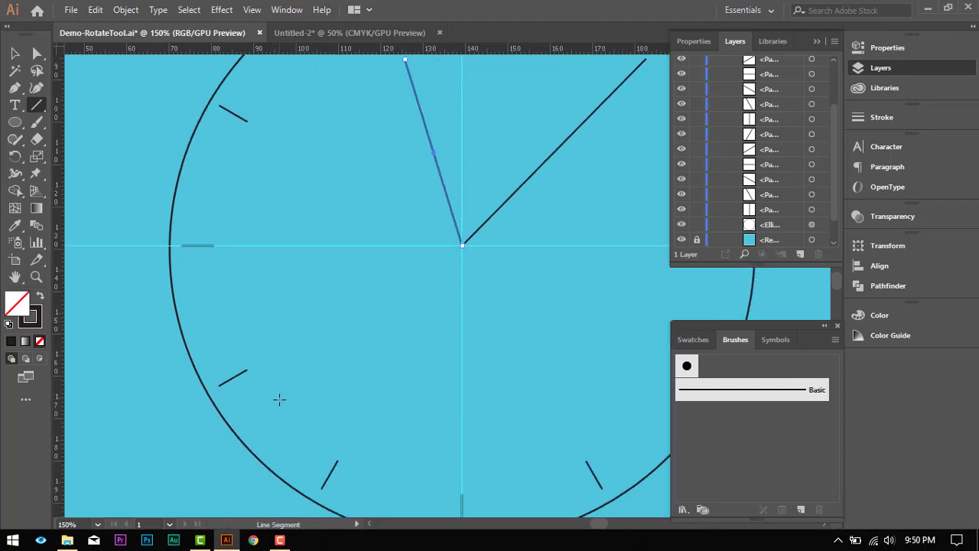
- Draw a third straight line from inside the circle's lower-left part up to the guide intersection as another clock hand
scroll(279, 399, up, 3)
scroll(279, 399, down, 2)
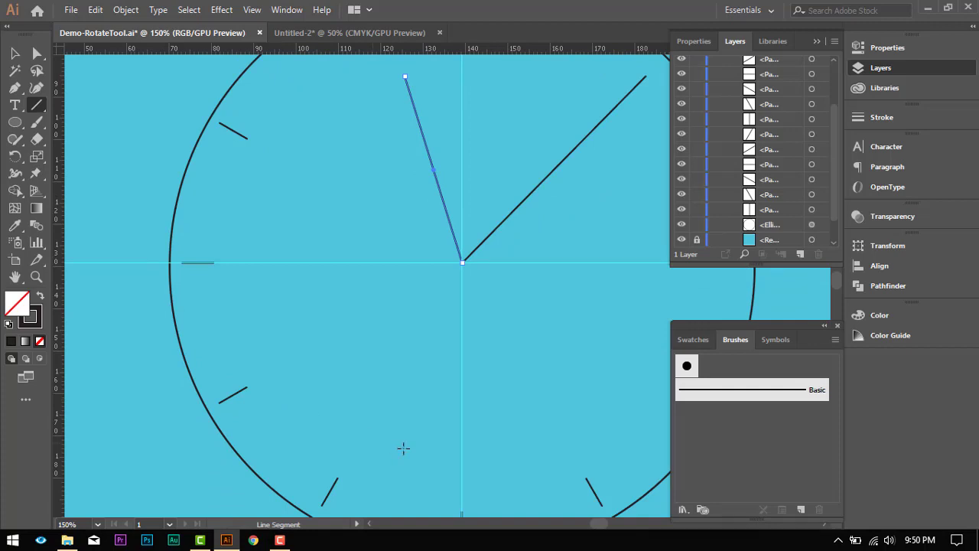
scroll(409, 430, down, 1)
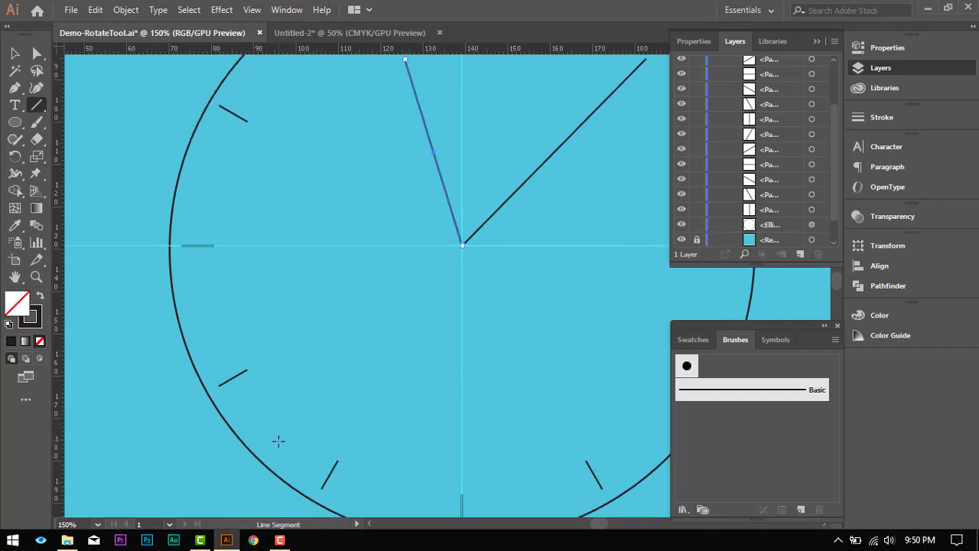
drag(279, 441, 462, 244)
scroll(462, 245, up, 6)
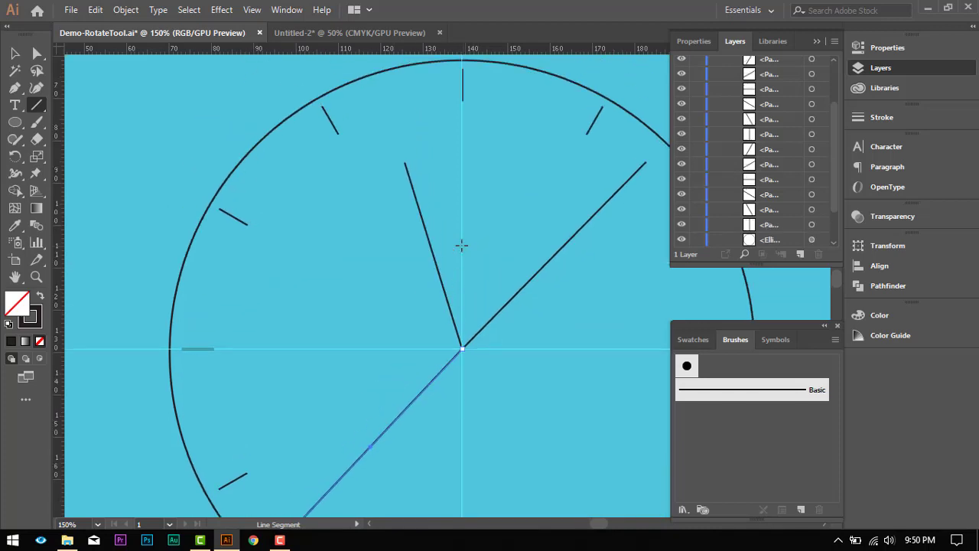
scroll(463, 244, down, 3)
- Set the stroke weight of the upper-left clock hand to 5 pt
key(v)
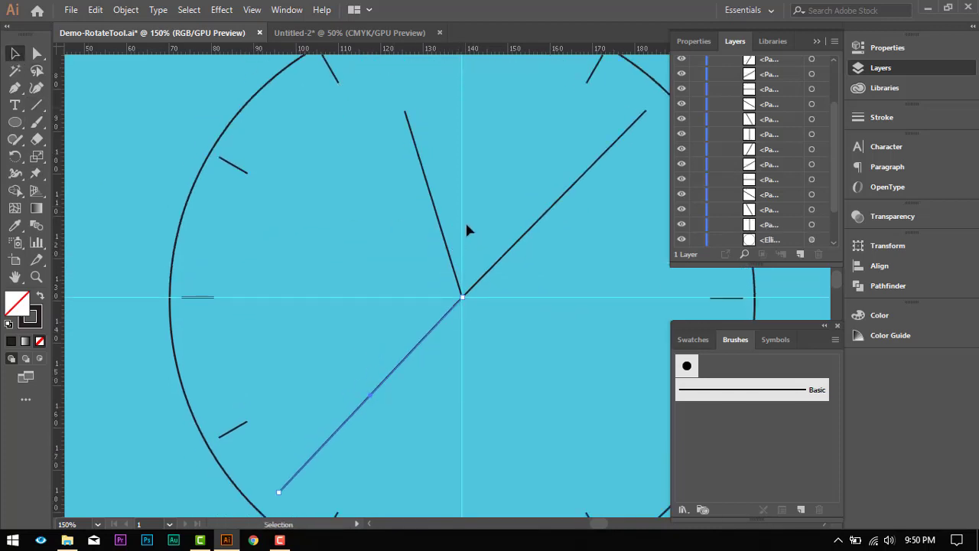
click(421, 162)
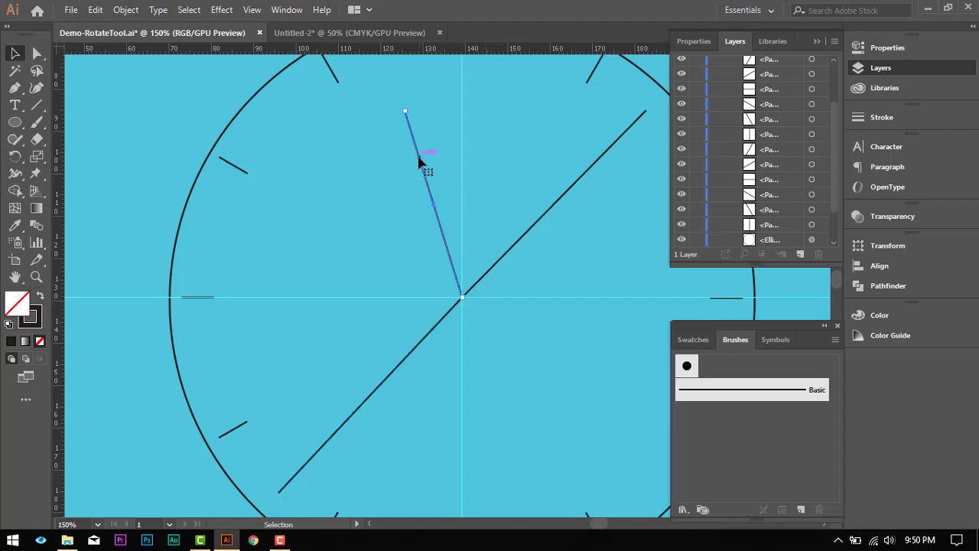
click(879, 117)
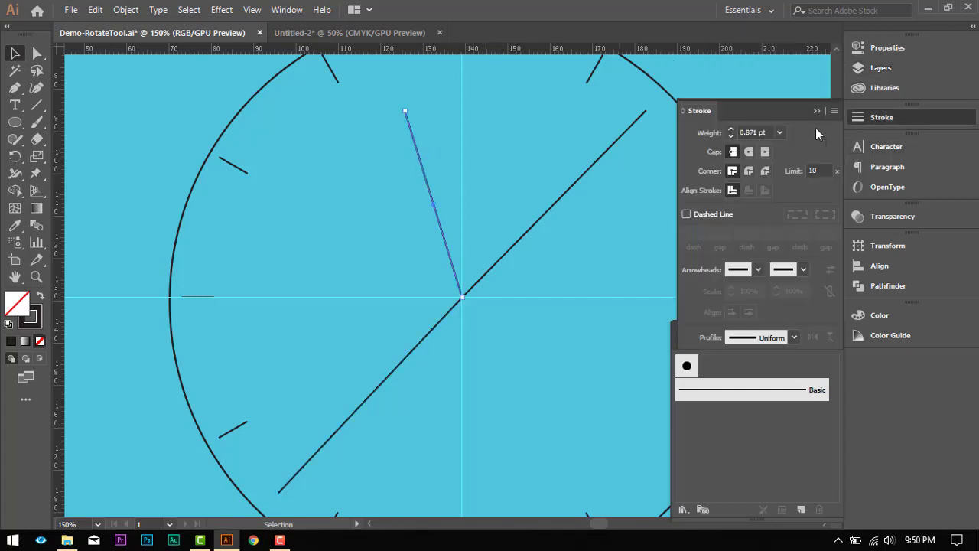
click(731, 132)
click(731, 131)
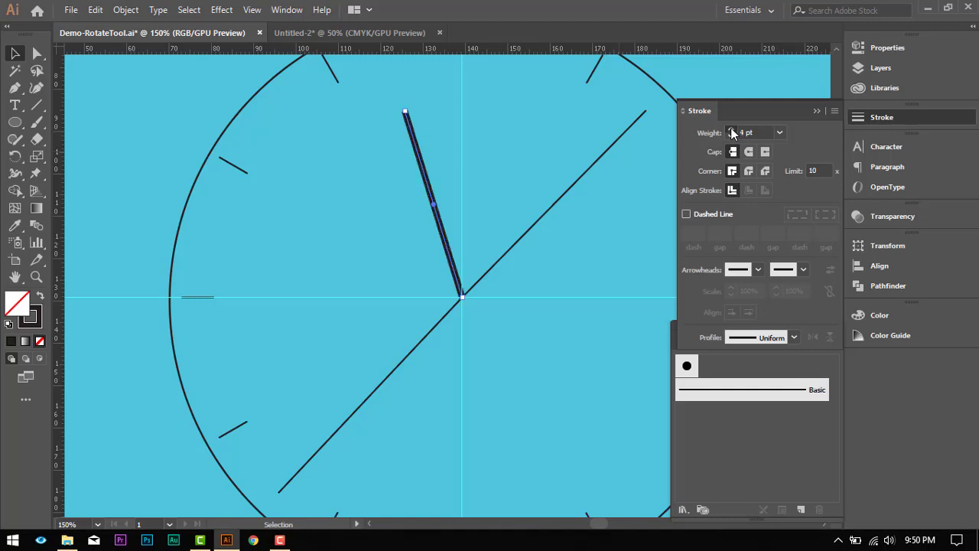
click(732, 132)
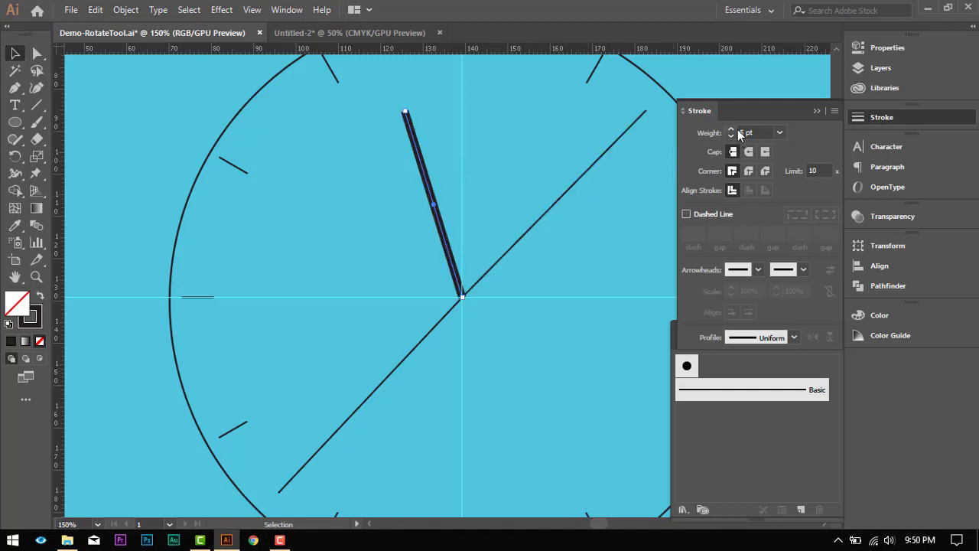
- Set the stroke weight of the upper-right hand to 2 pt and of the lower-left hand to 1 pt
click(599, 159)
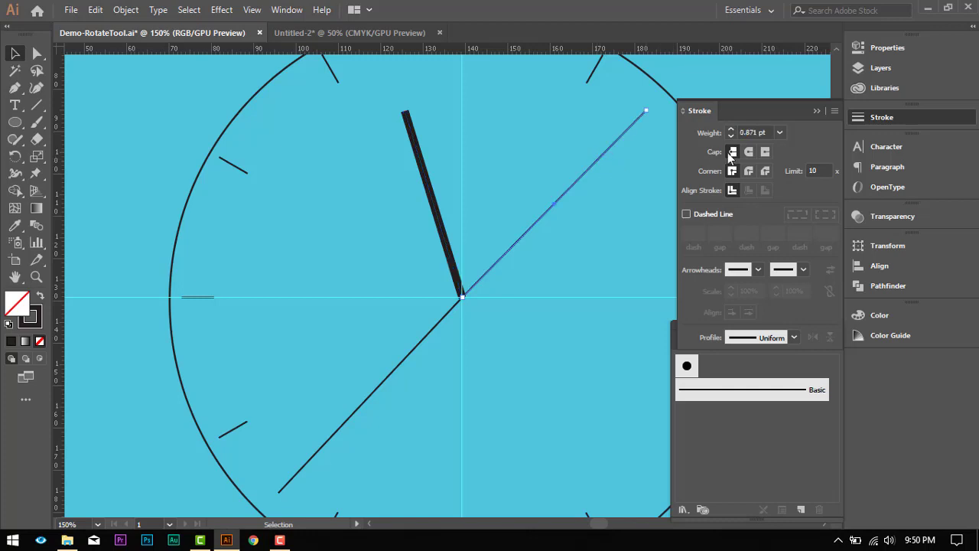
click(731, 128)
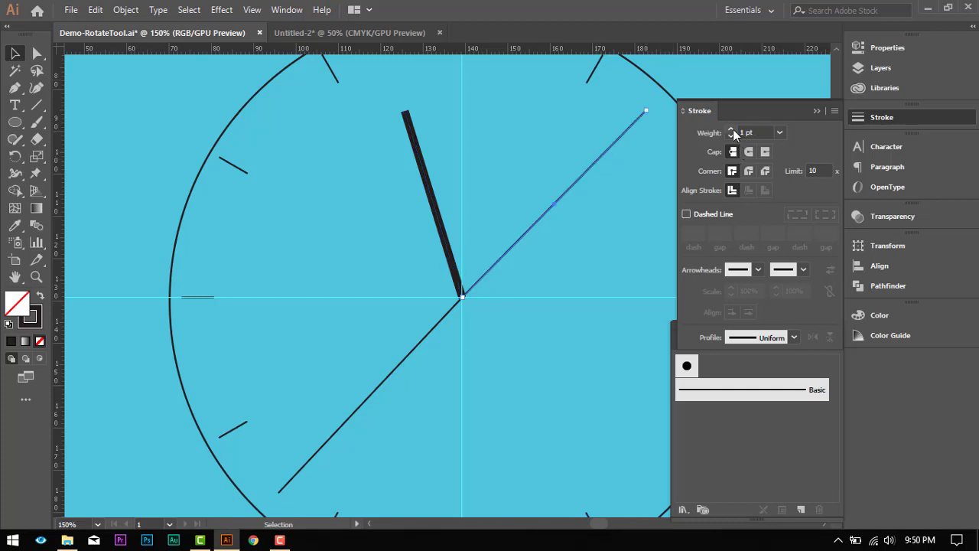
click(558, 258)
click(561, 207)
click(732, 129)
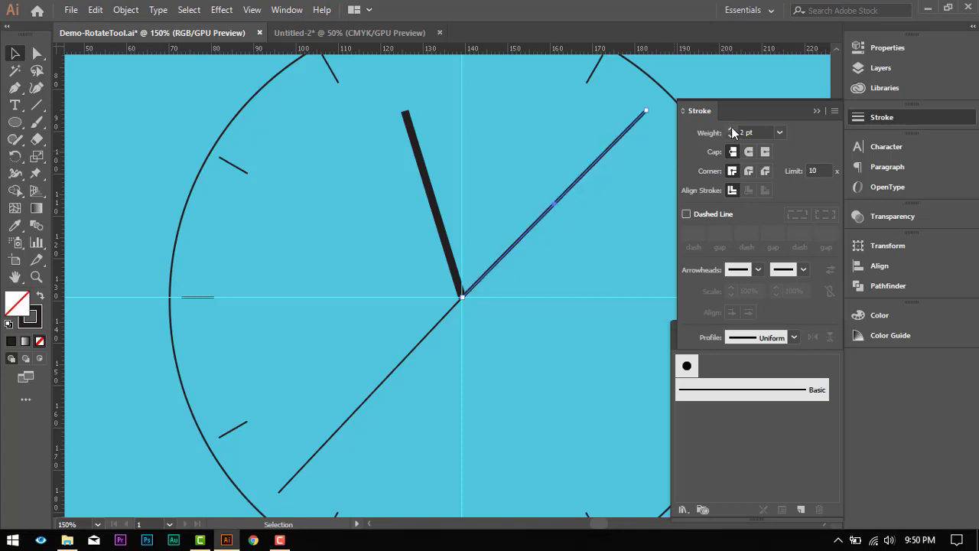
click(640, 302)
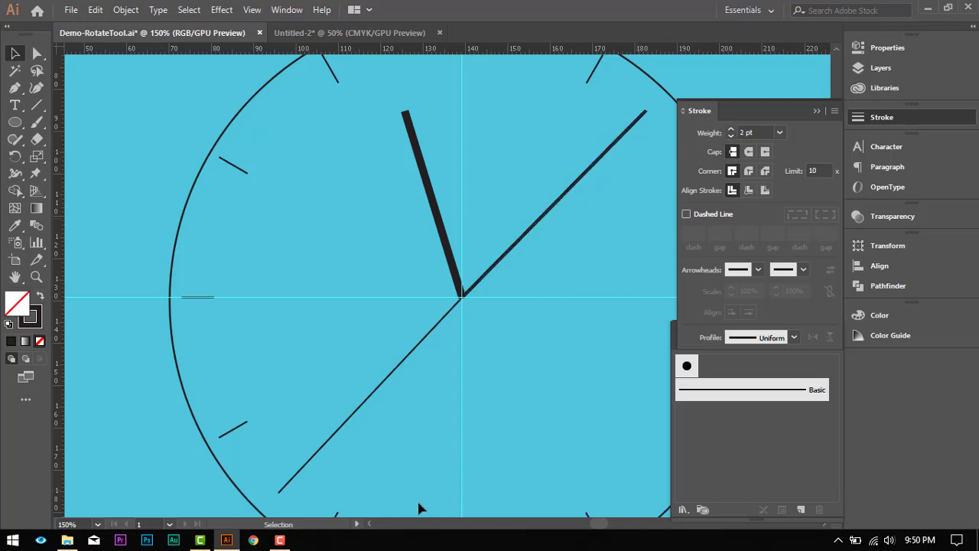
click(414, 352)
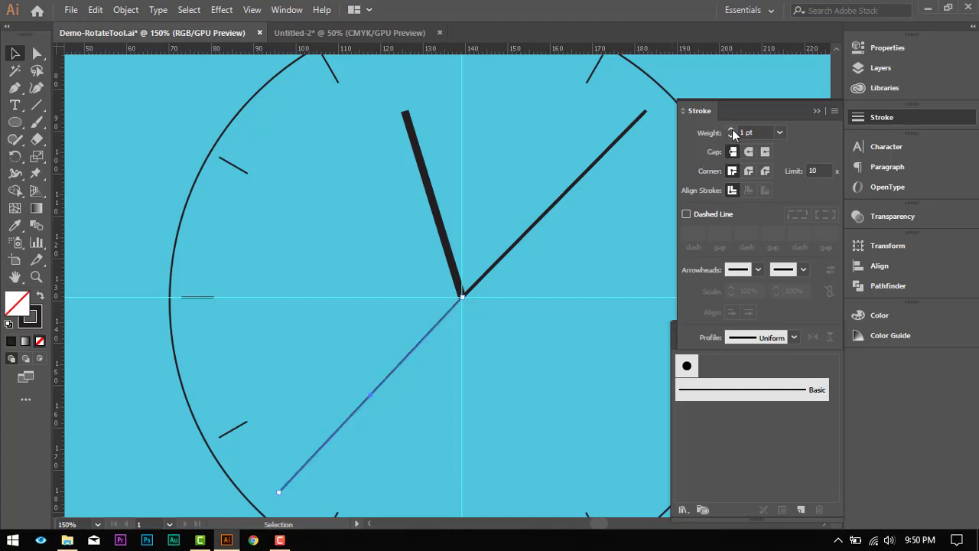
click(618, 228)
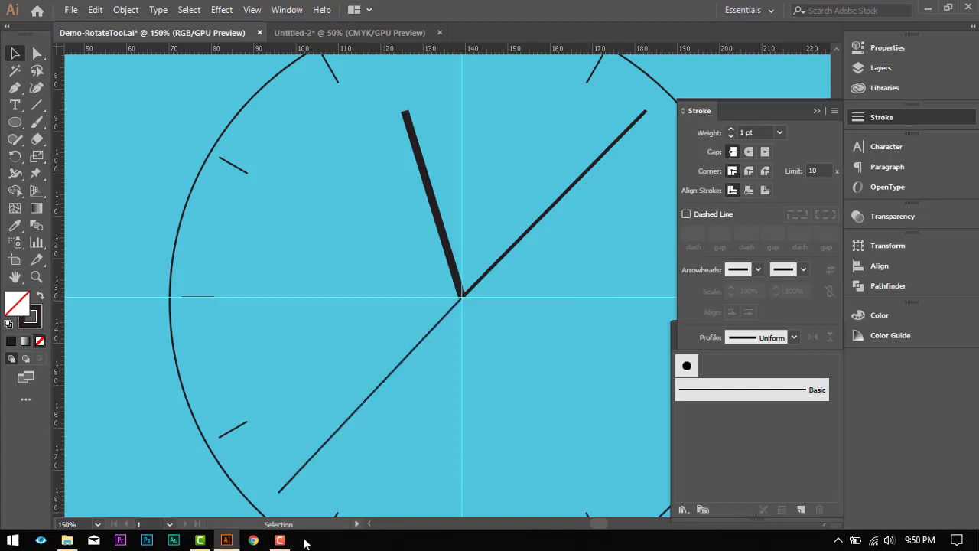
click(280, 539)
click(947, 478)
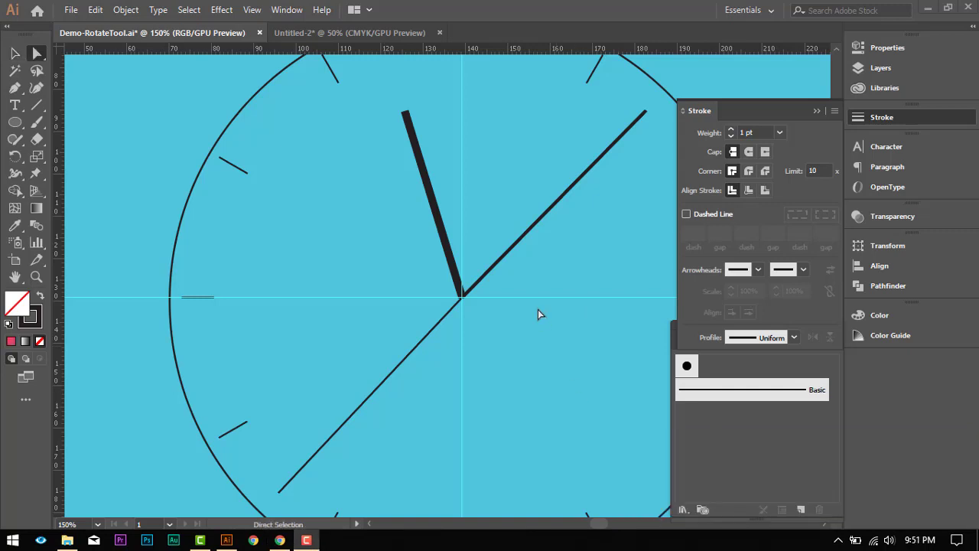
- Select all three clock hands together and give their strokes a Round Cap
click(37, 53)
click(15, 53)
click(413, 147)
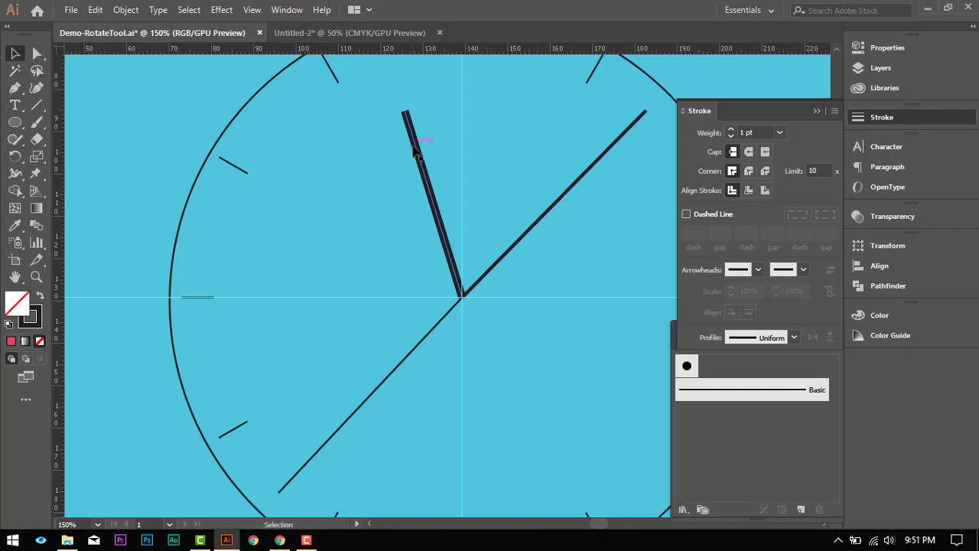
click(530, 229)
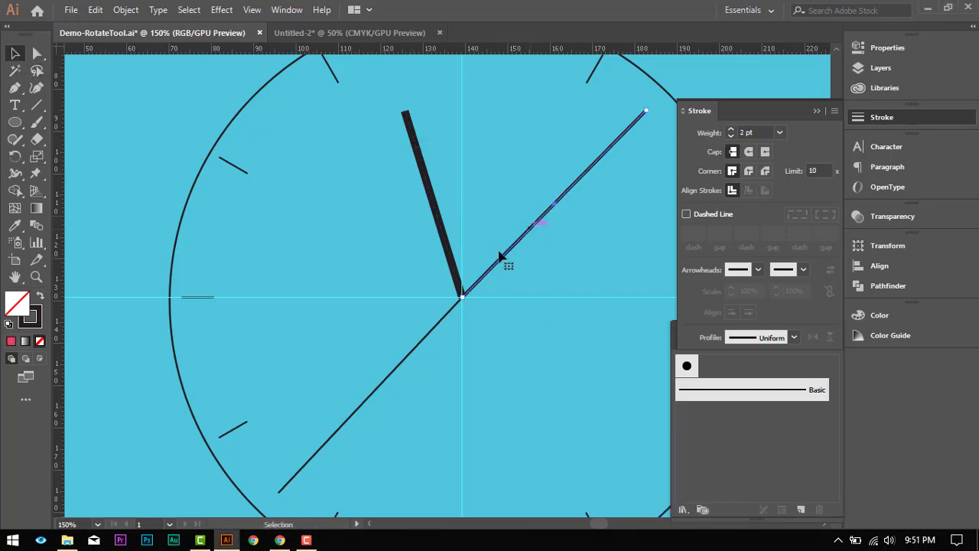
click(405, 368)
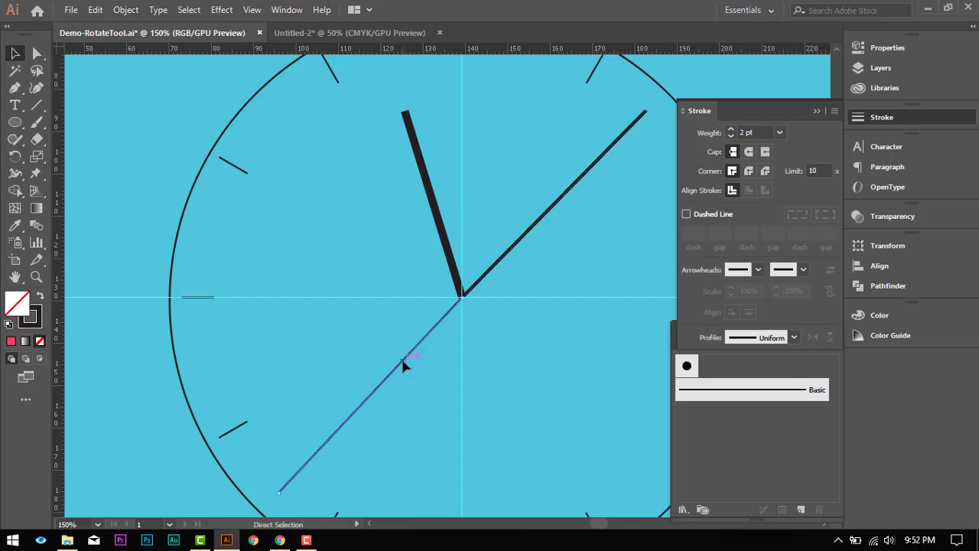
key(shift)
shift+click(441, 247)
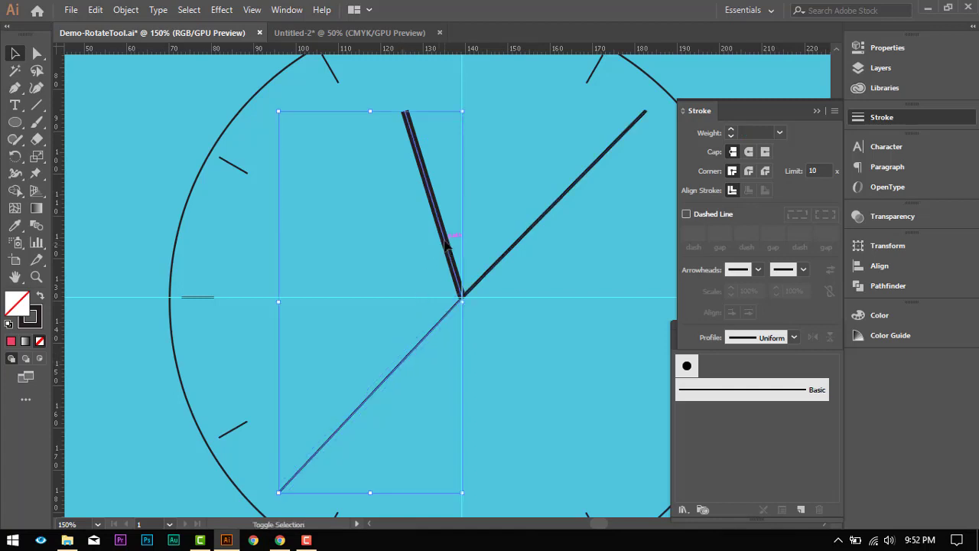
shift+click(503, 255)
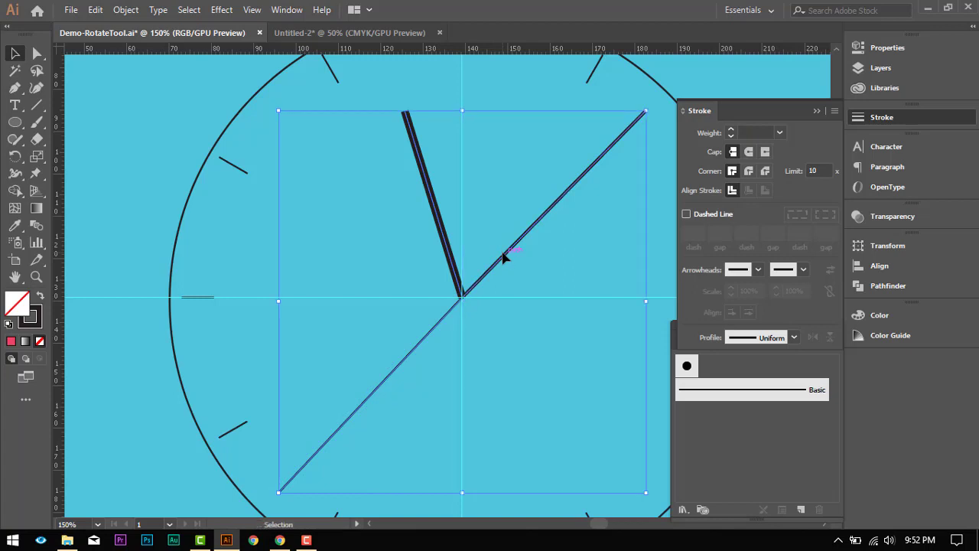
click(748, 152)
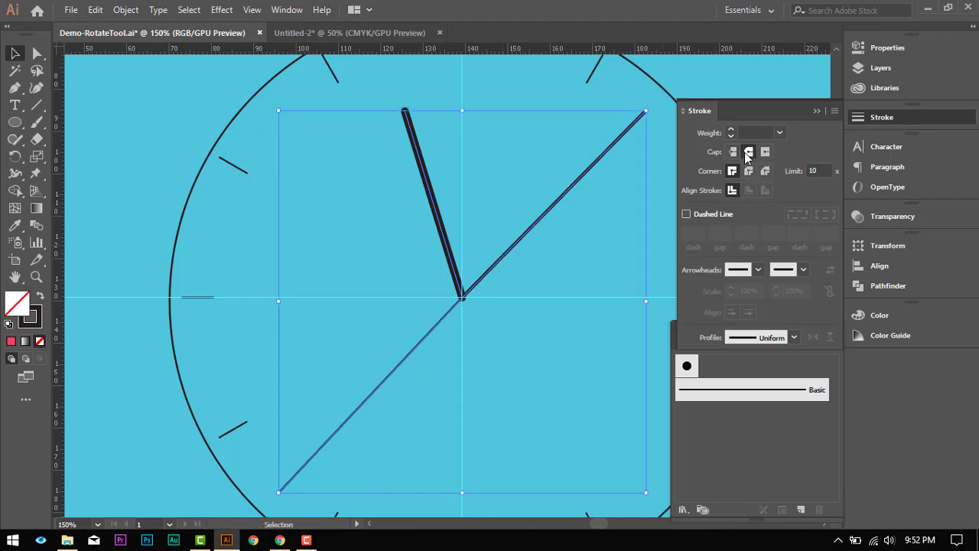
click(478, 175)
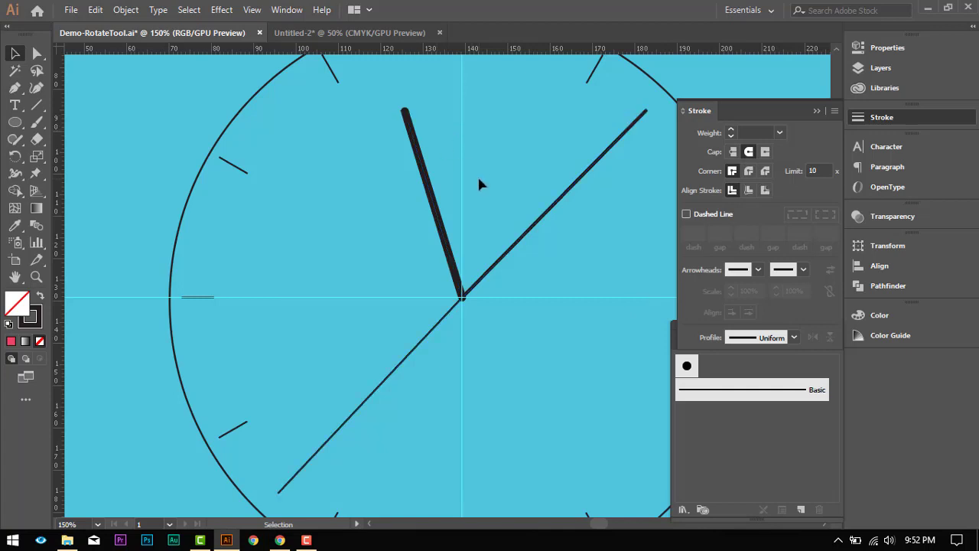
- Reselect the three hands to review their cap setting and examine their rounded ends close up and across the whole artboard
click(421, 153)
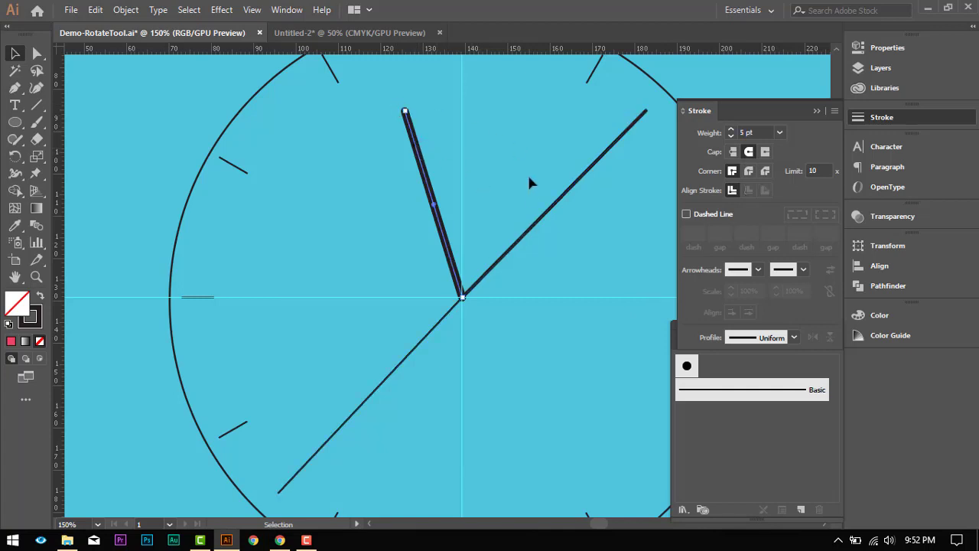
shift+click(540, 220)
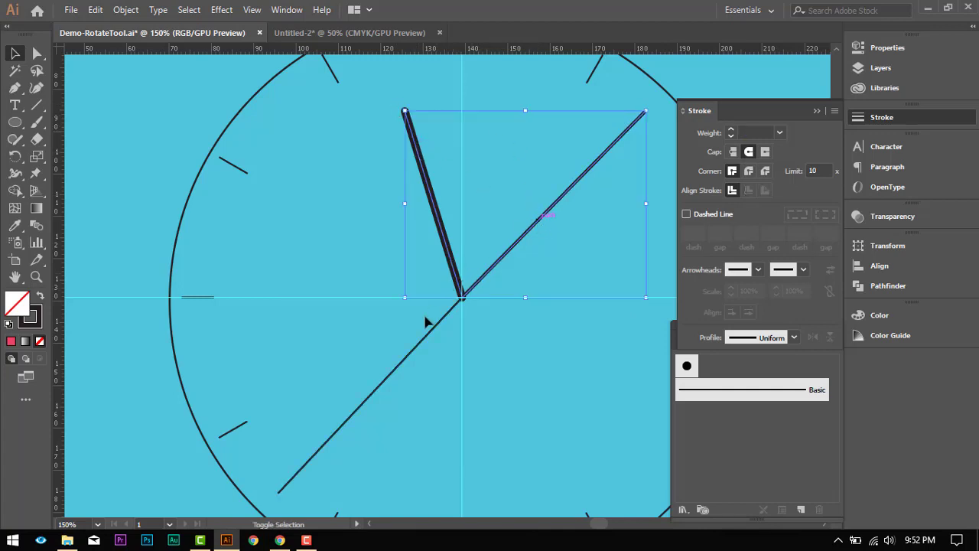
shift+click(390, 376)
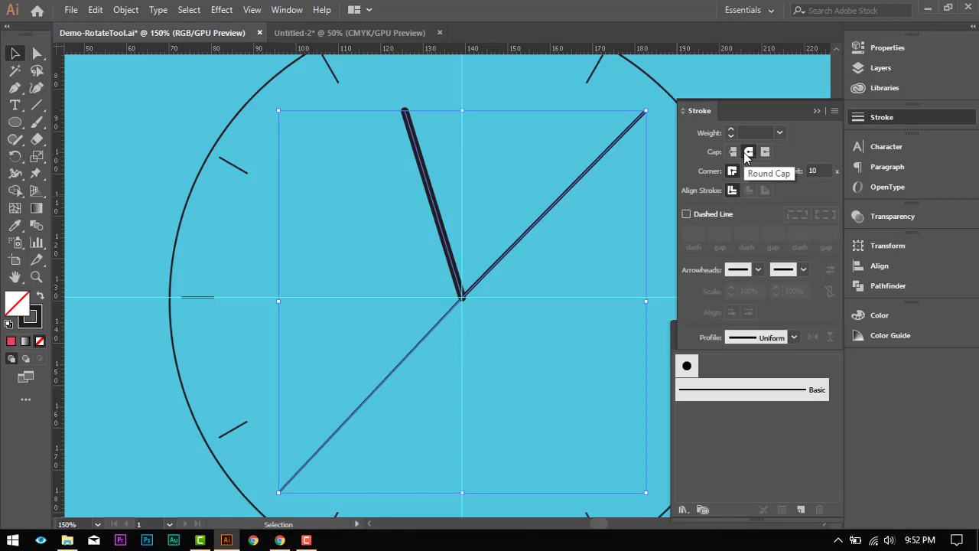
click(409, 353)
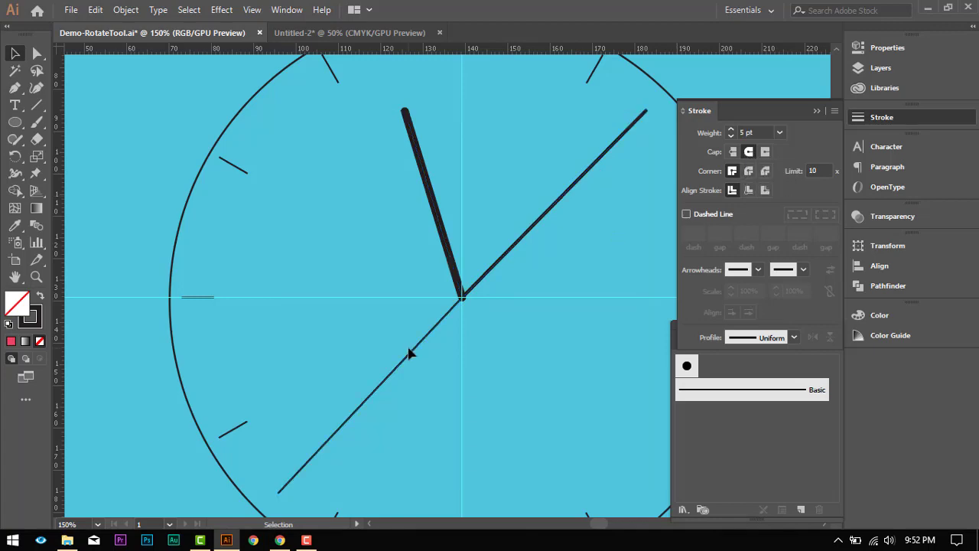
scroll(409, 353, down, 4)
scroll(409, 353, up, 4)
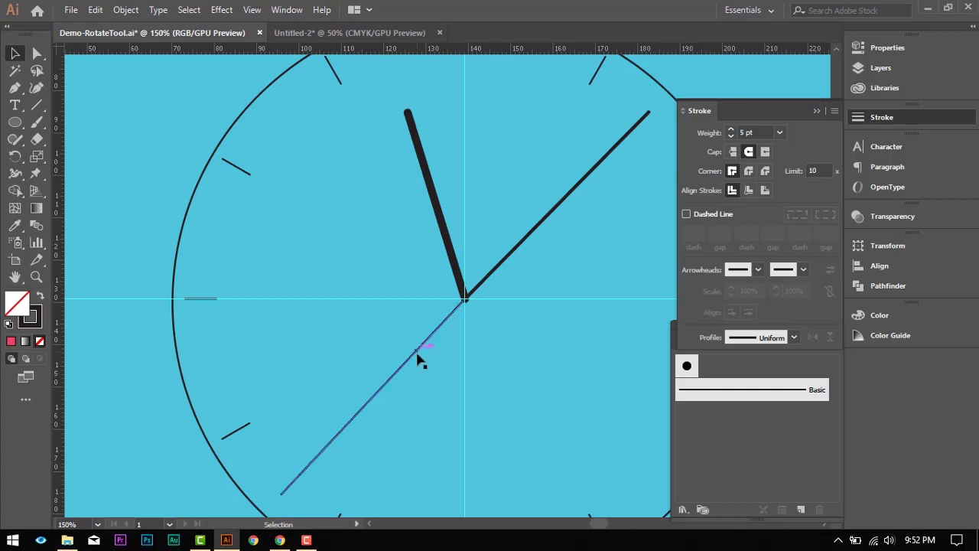
click(420, 353)
scroll(509, 228, up, 2)
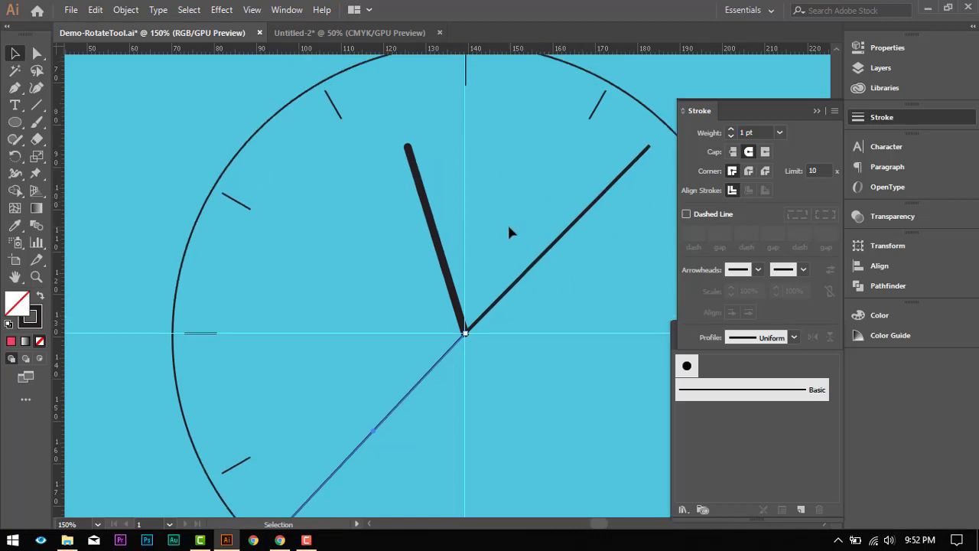
scroll(507, 223, down, 2)
scroll(552, 256, down, 1)
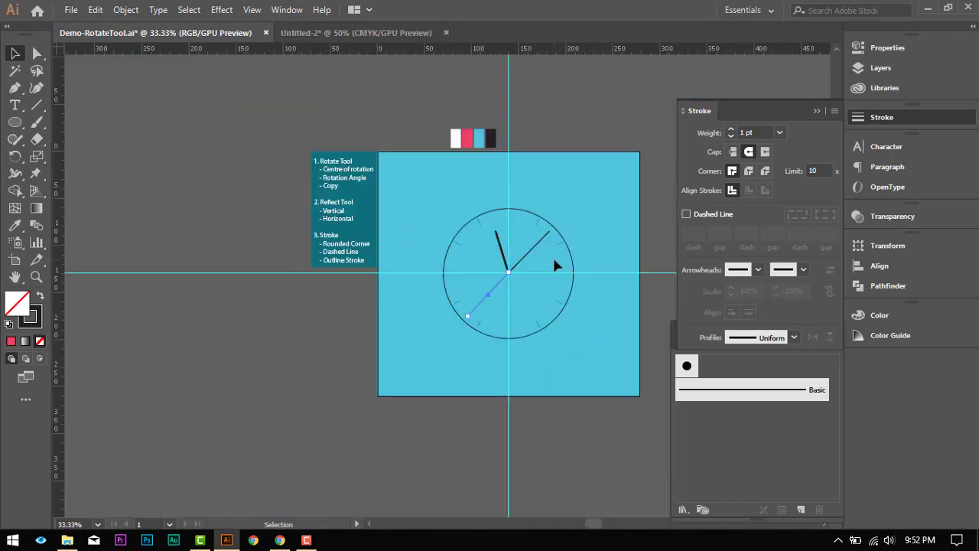
- Select the three clock hands, group them and lock the new group
scroll(553, 255, up, 1)
scroll(552, 256, up, 2)
scroll(505, 315, up, 2)
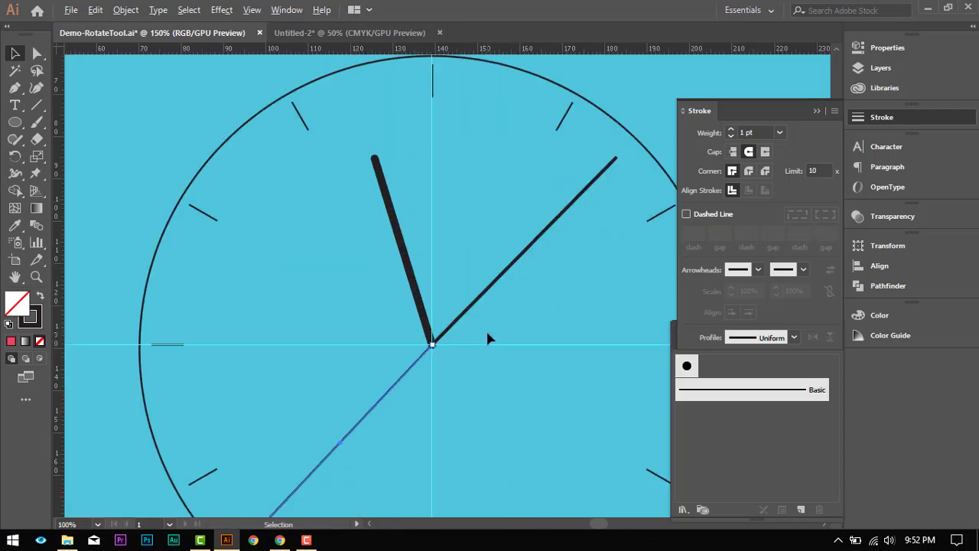
scroll(443, 356, up, 2)
click(463, 291)
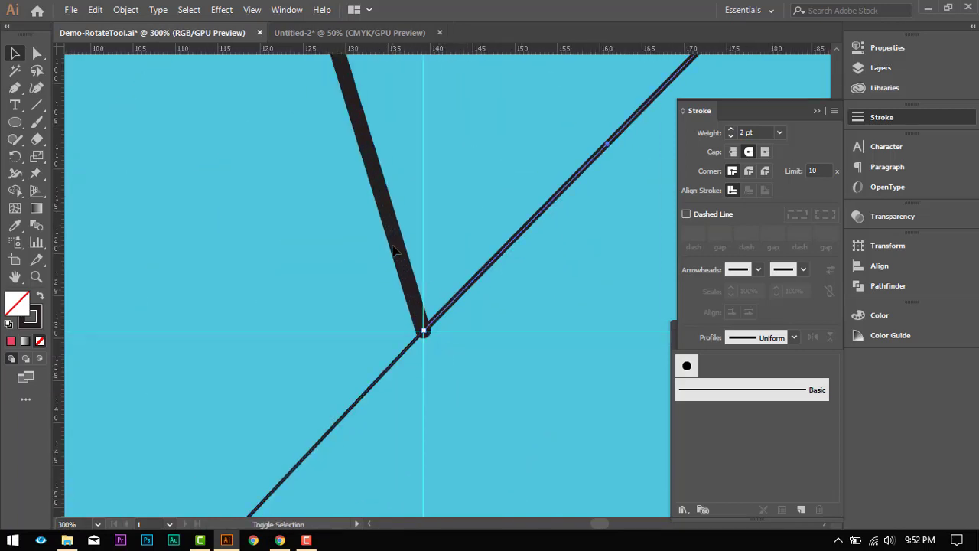
shift+click(393, 249)
shift+click(371, 390)
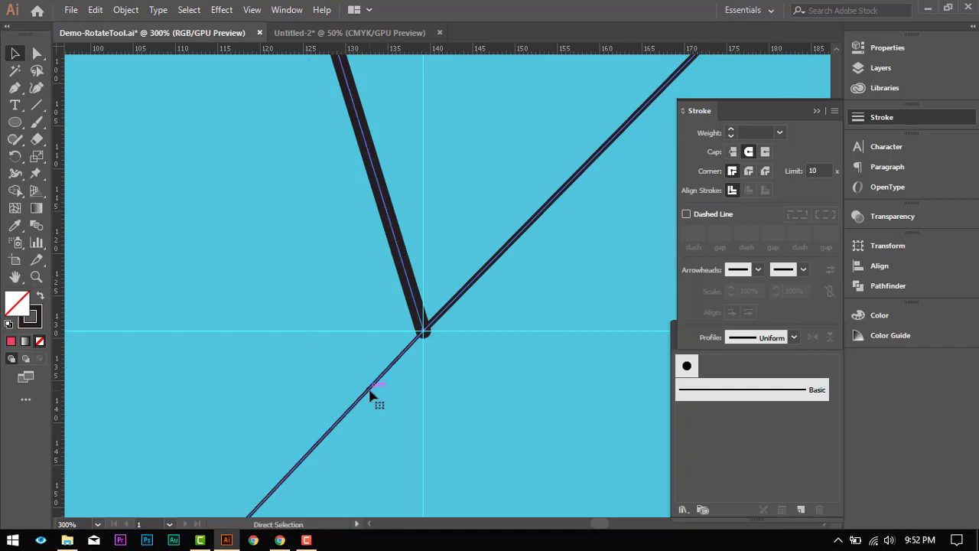
scroll(439, 339, down, 4)
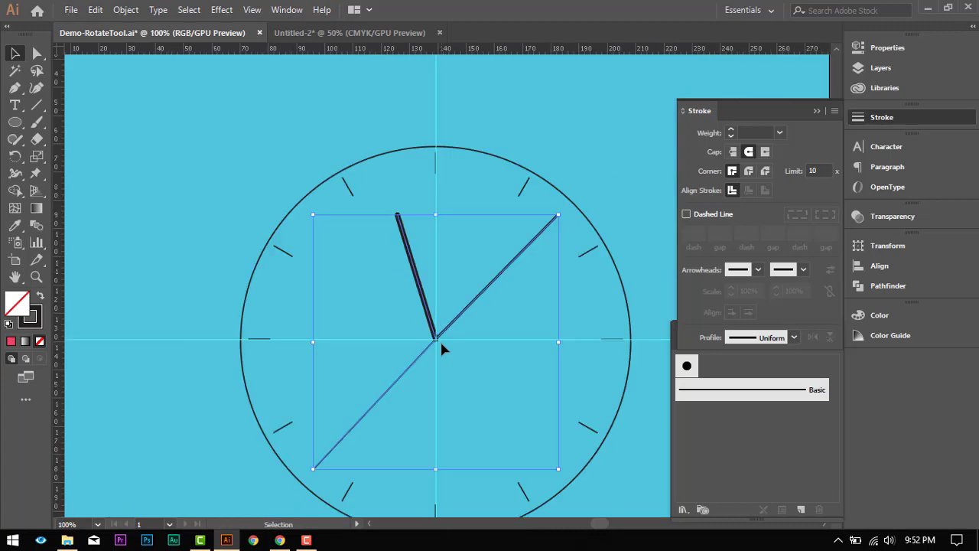
click(876, 68)
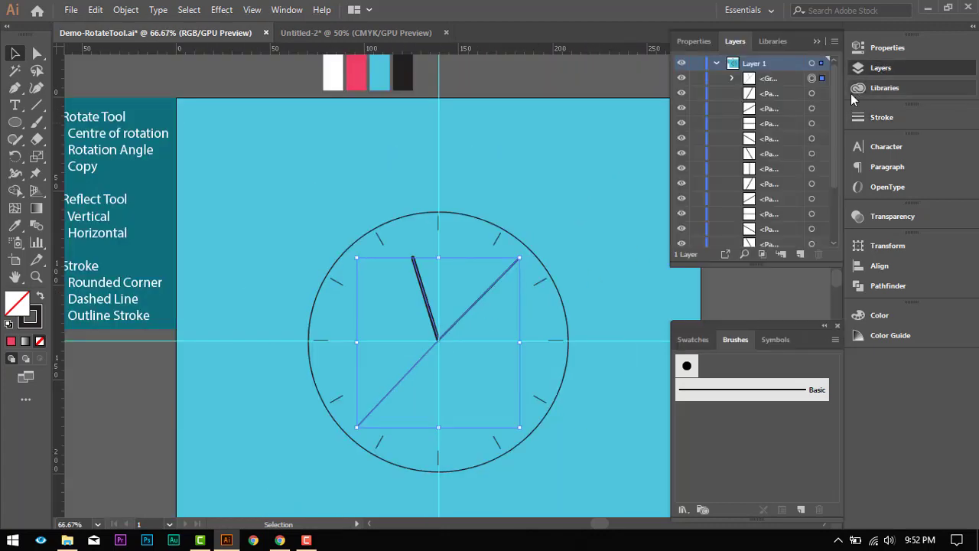
click(697, 78)
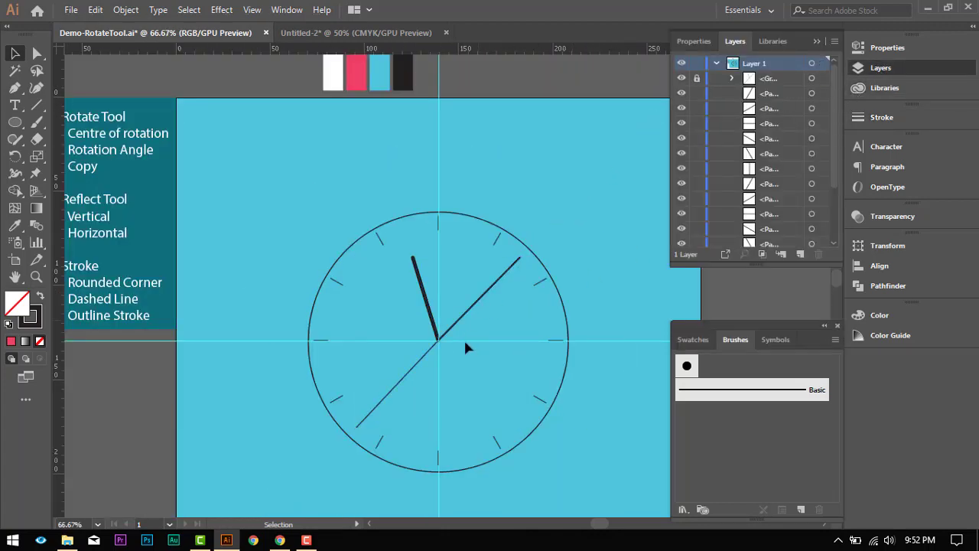
- Draw a small circle over the point where the three hands meet and centre it on the guide intersection
scroll(459, 342, up, 3)
scroll(452, 358, up, 1)
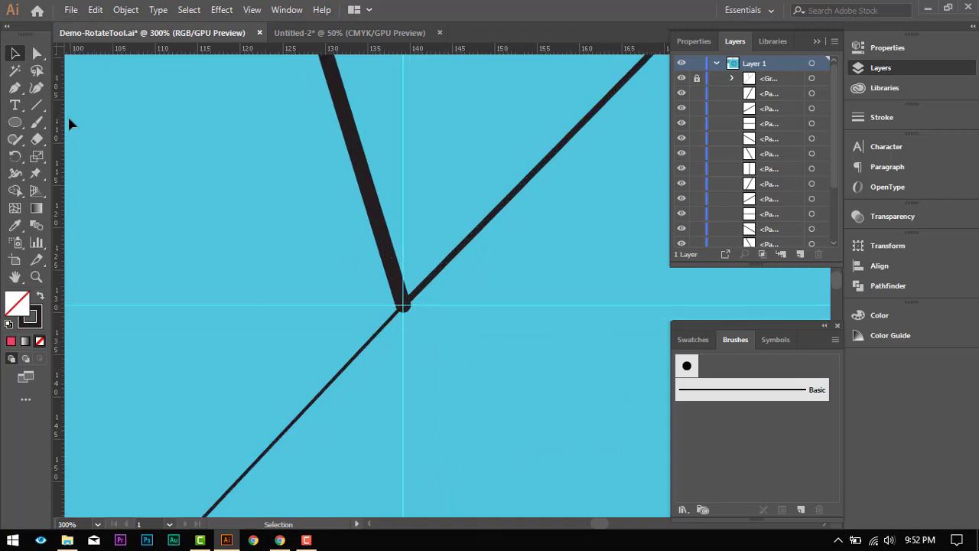
click(14, 122)
drag(380, 276, 435, 336)
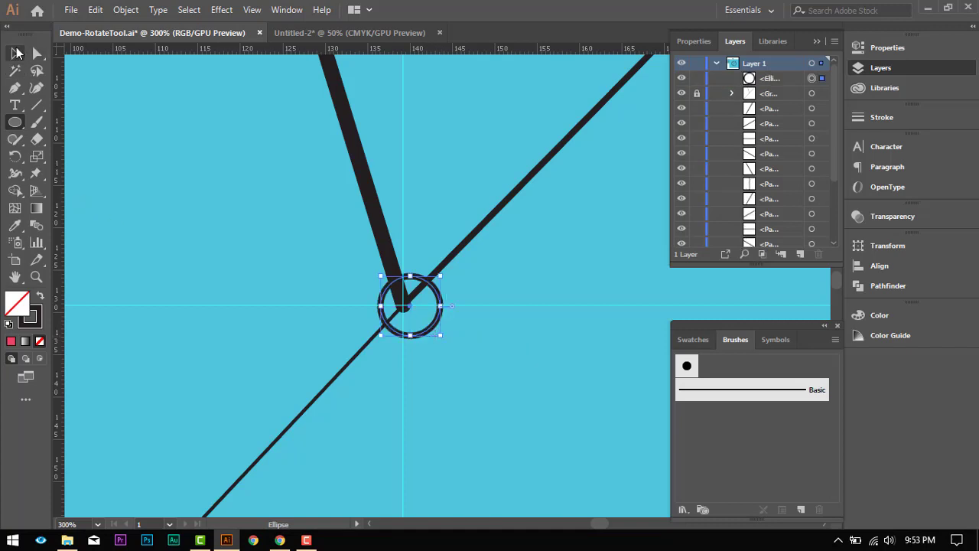
key(v)
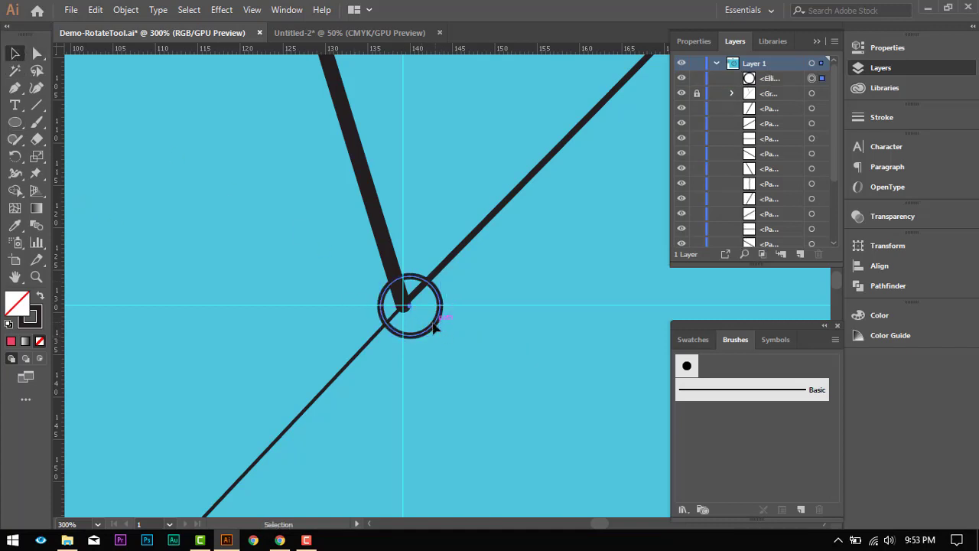
drag(436, 322, 429, 331)
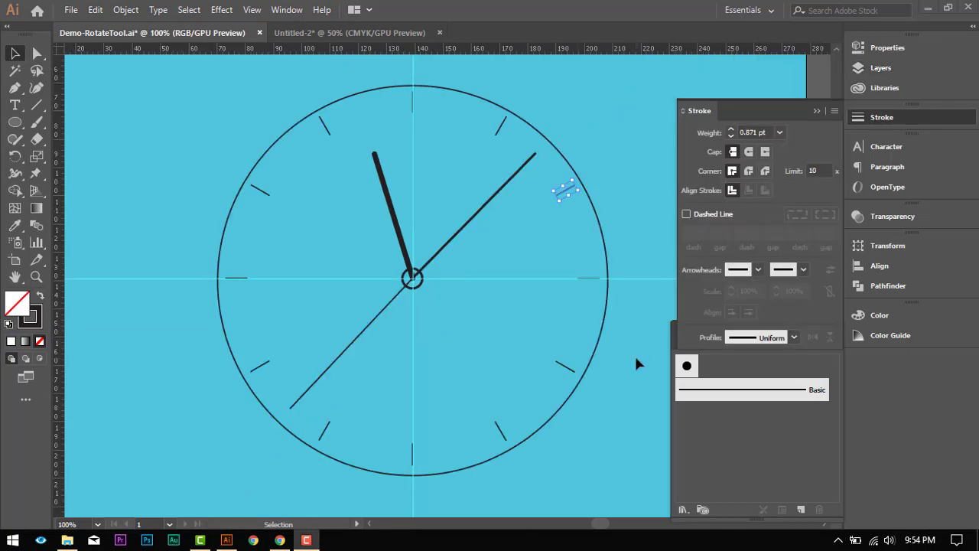
- Fill the small centre circle with white
click(422, 289)
click(420, 287)
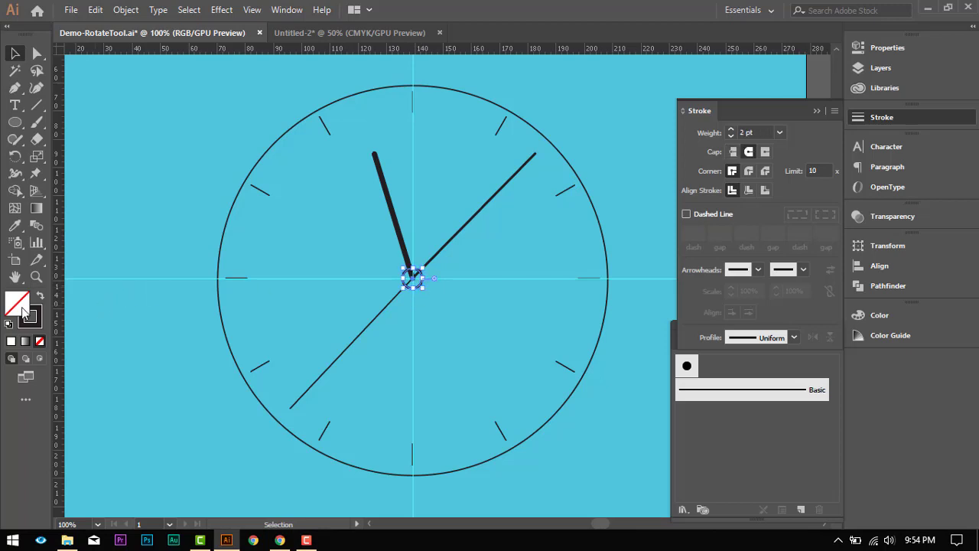
double_click(23, 312)
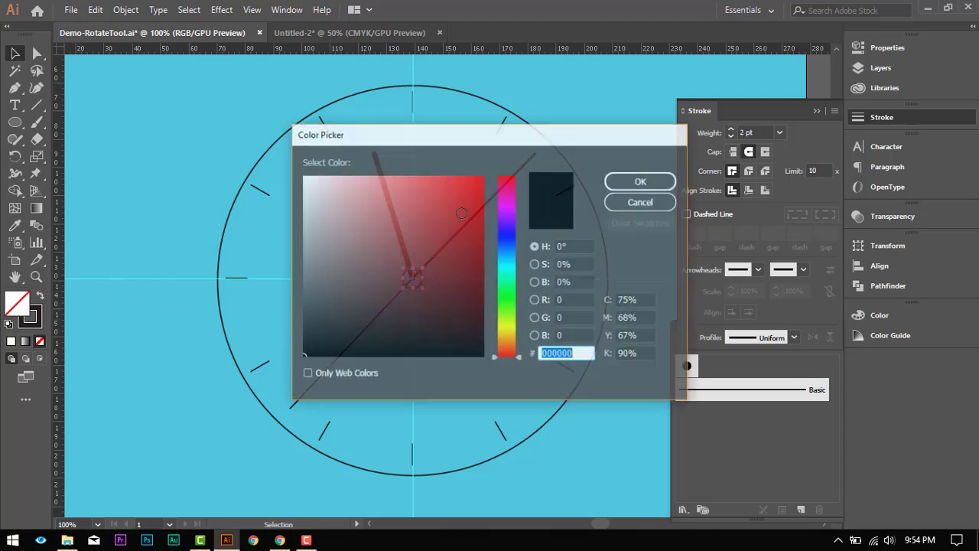
drag(461, 213, 304, 177)
click(640, 182)
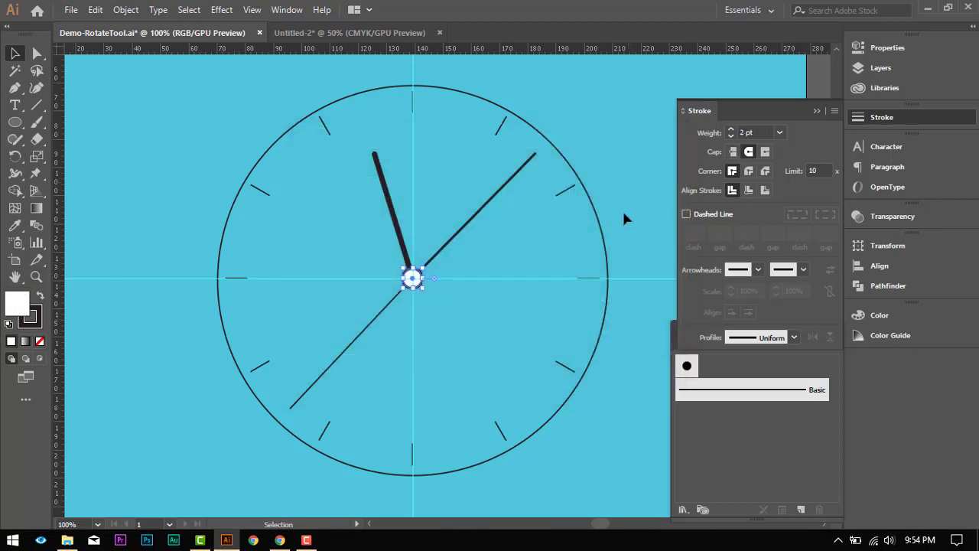
click(627, 349)
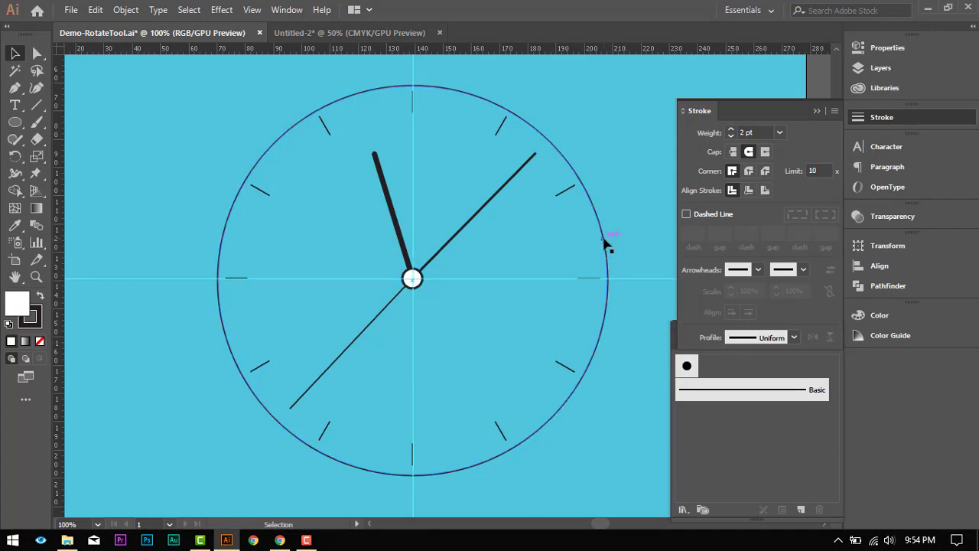
- Fill the large clock circle with white (FFFFFF) and set its stroke weight to 5 pt
click(607, 242)
double_click(23, 306)
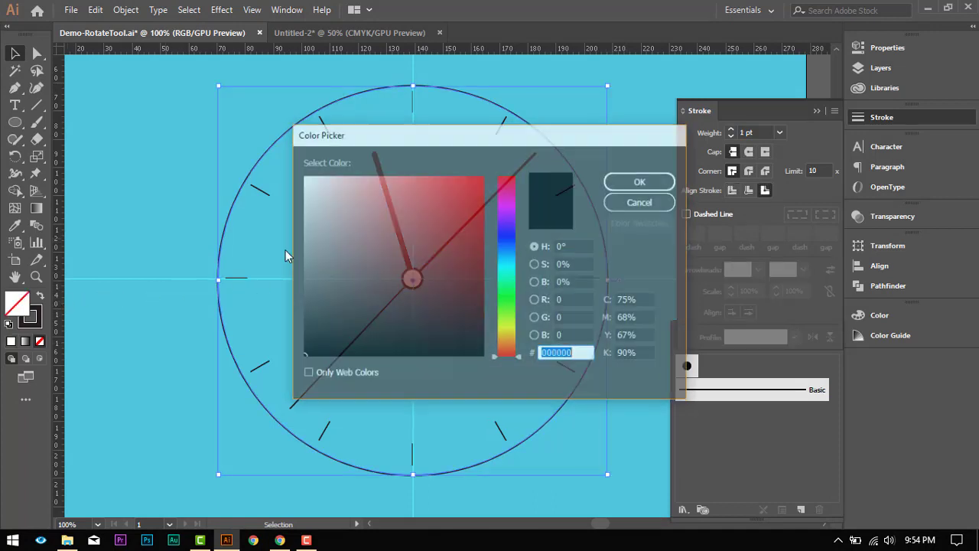
drag(345, 224, 287, 158)
click(642, 184)
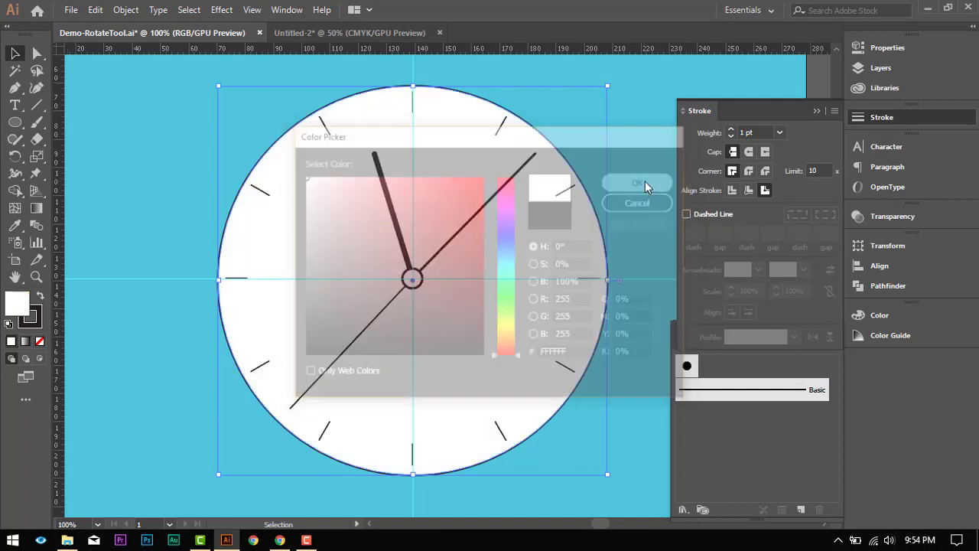
click(732, 130)
click(731, 130)
click(731, 130)
click(732, 130)
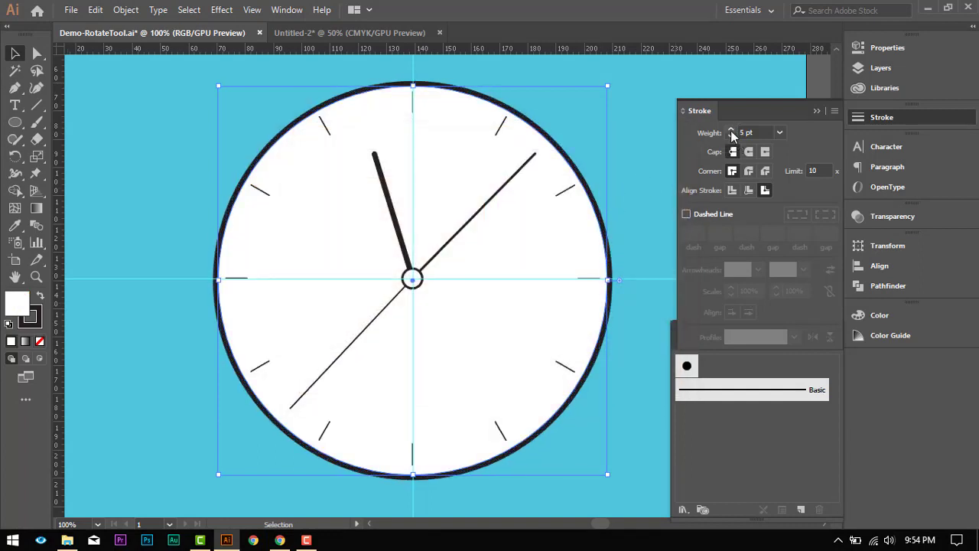
click(622, 178)
- Select all twelve hour marks around the clock face together
click(570, 189)
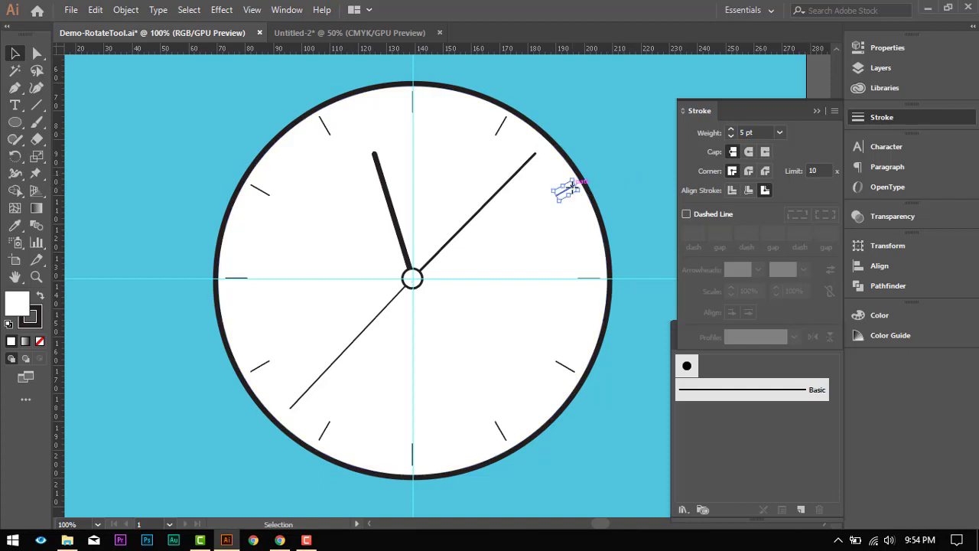
shift+click(501, 127)
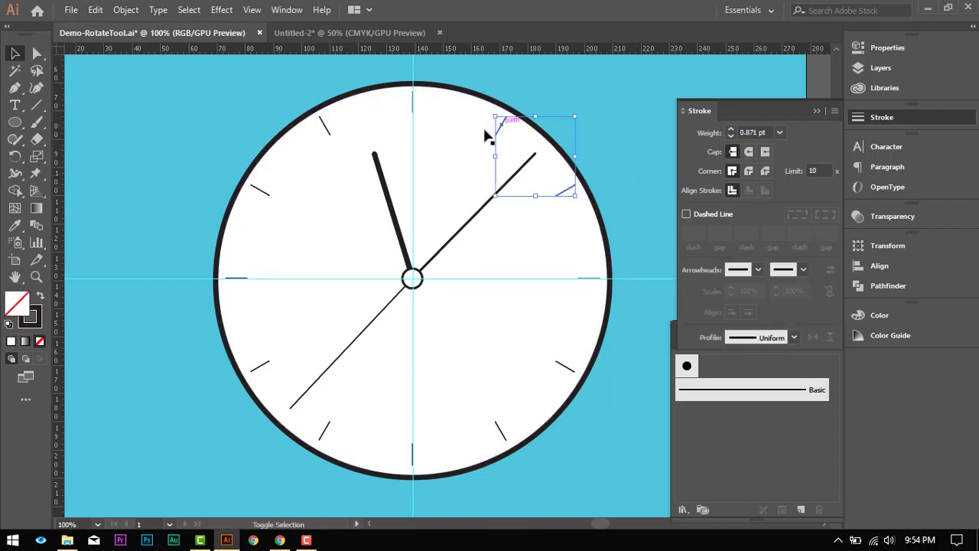
shift+click(413, 102)
shift+click(322, 127)
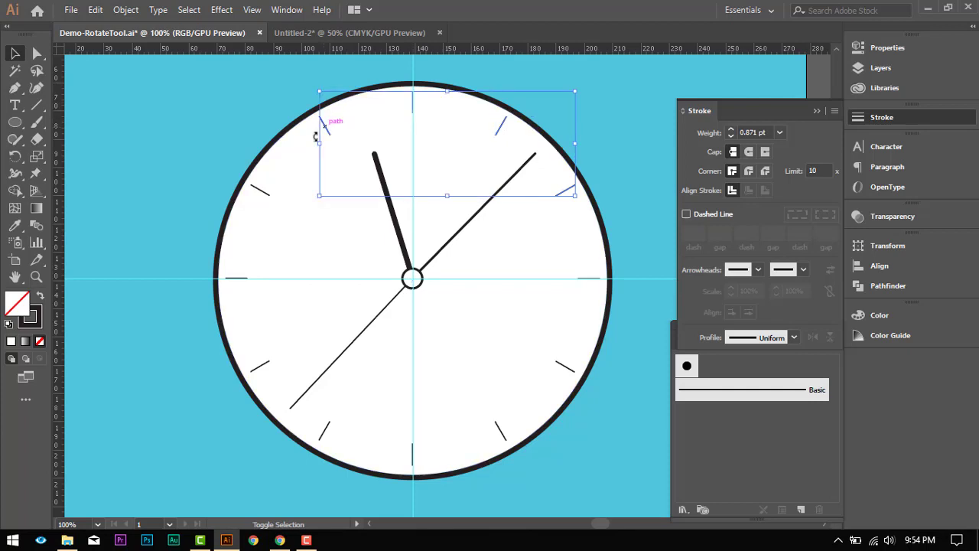
shift+click(260, 191)
shift+click(239, 278)
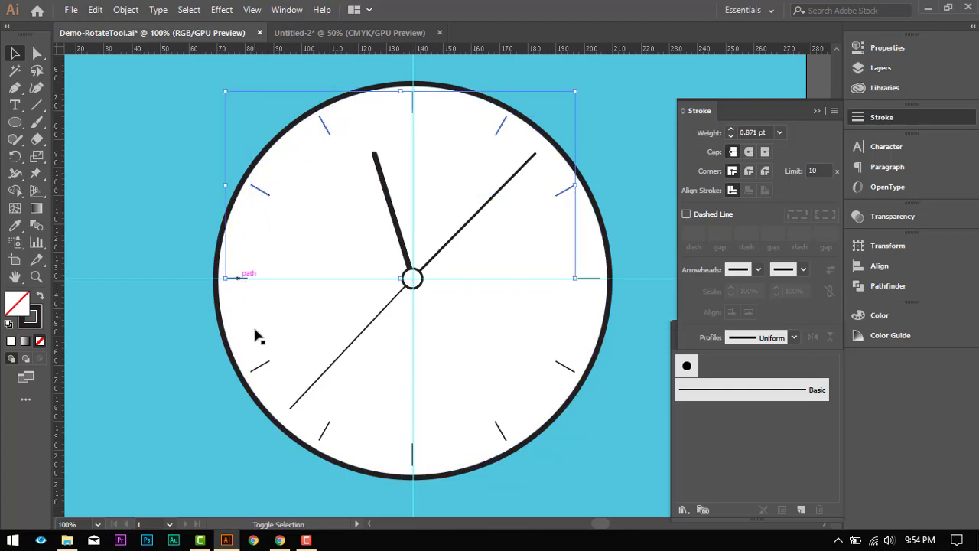
shift+click(260, 372)
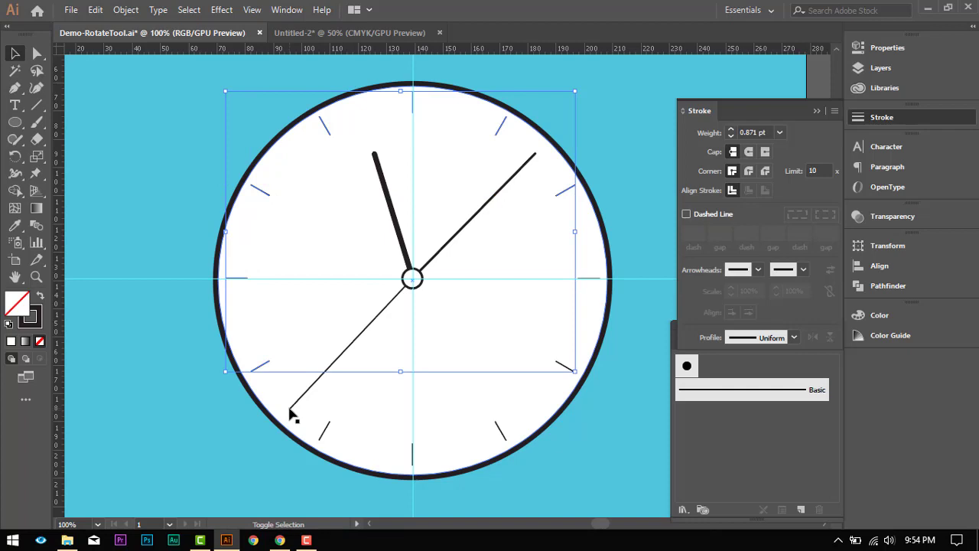
shift+click(300, 427)
shift+click(300, 406)
shift+click(328, 434)
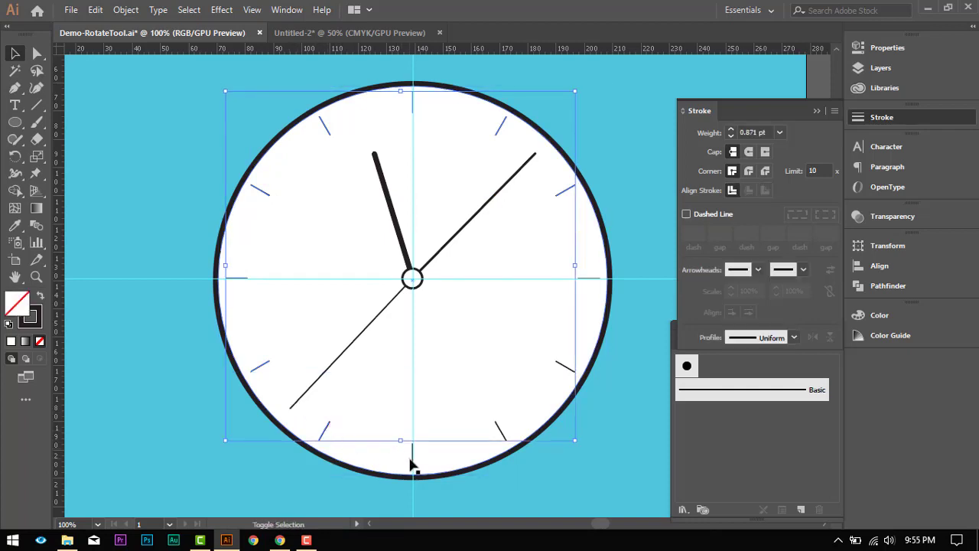
shift+click(411, 459)
shift+click(498, 433)
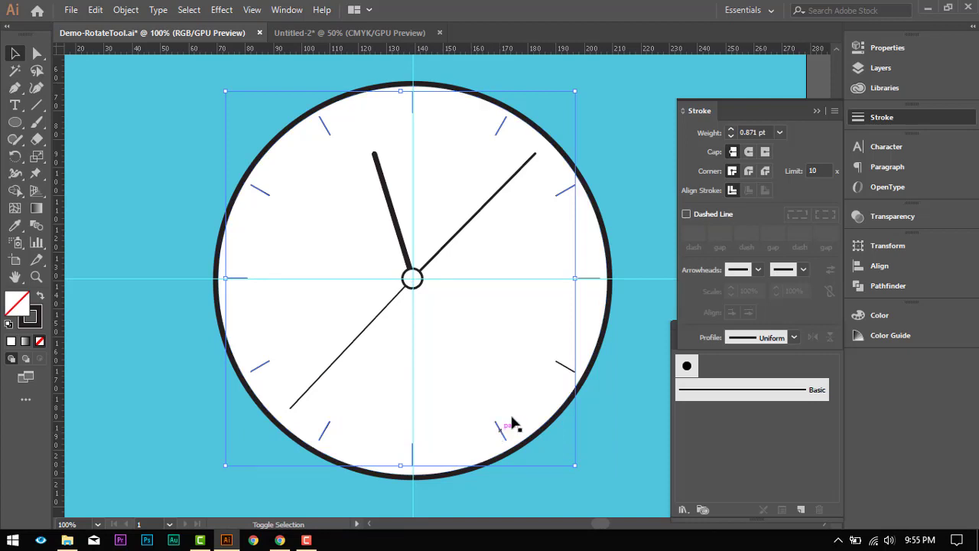
shift+click(568, 369)
shift+click(593, 279)
key(a)
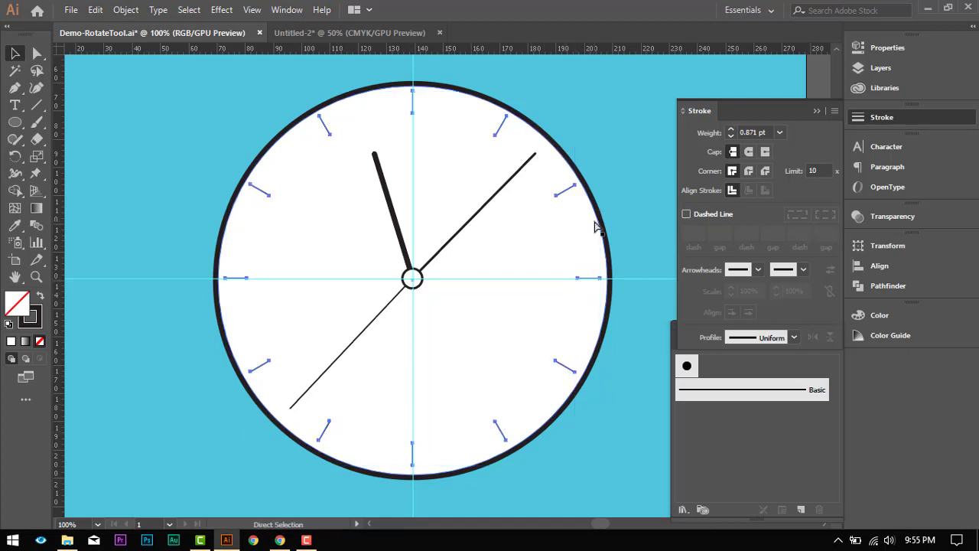
key(Delete)
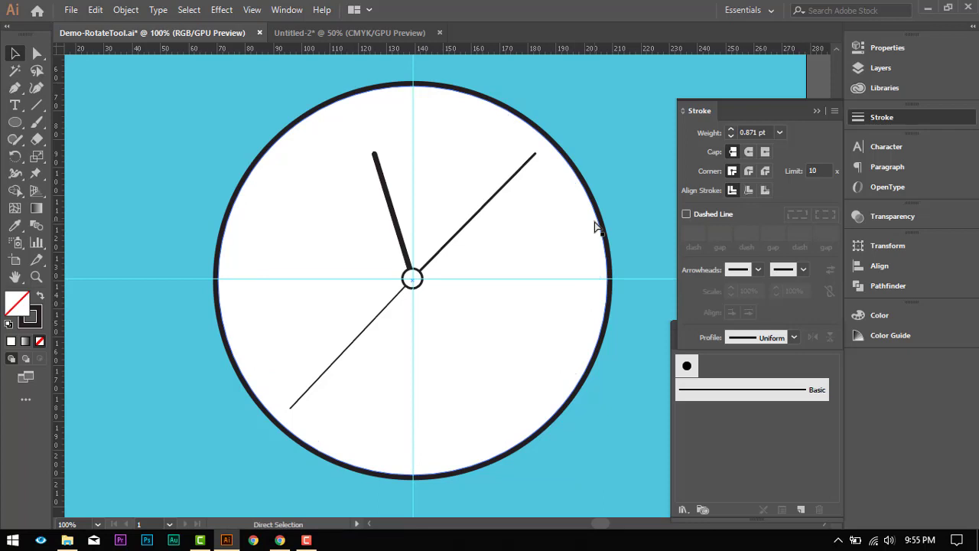
key(ctrl+z)
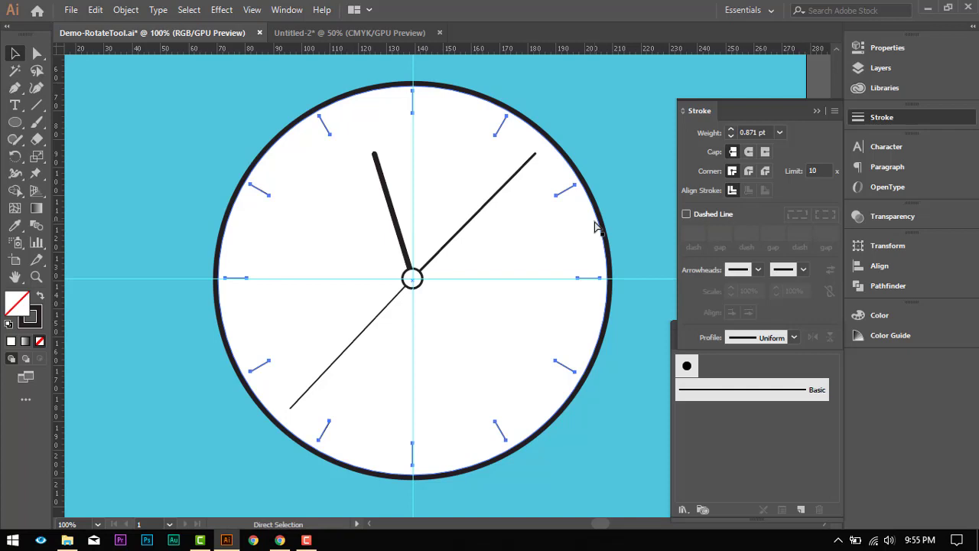
- Set the stroke weight of the twelve selected hour marks to 2 pt
key(v)
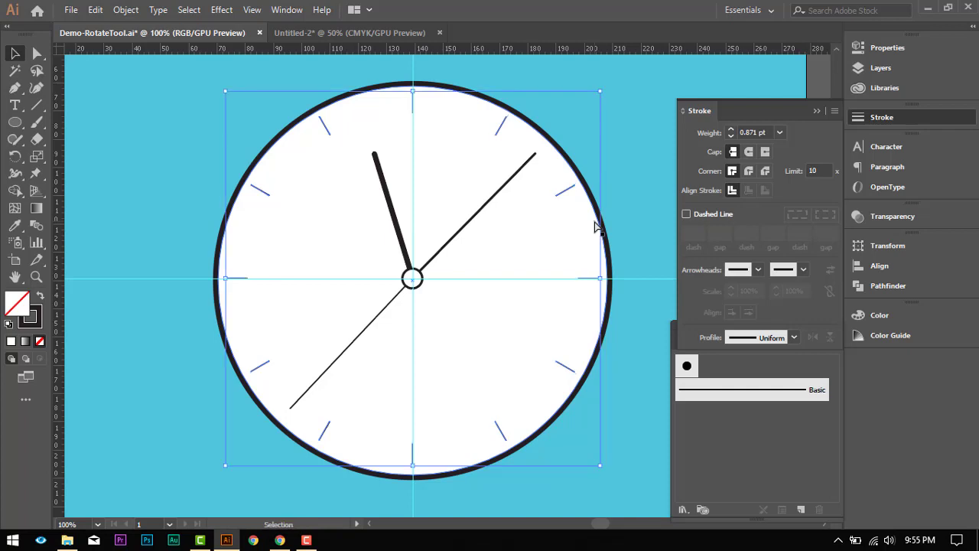
click(731, 131)
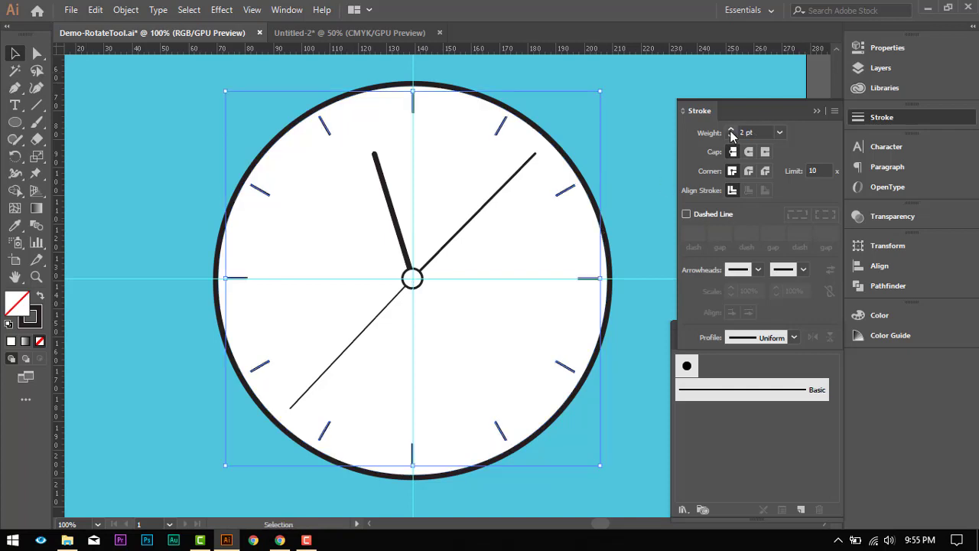
click(627, 141)
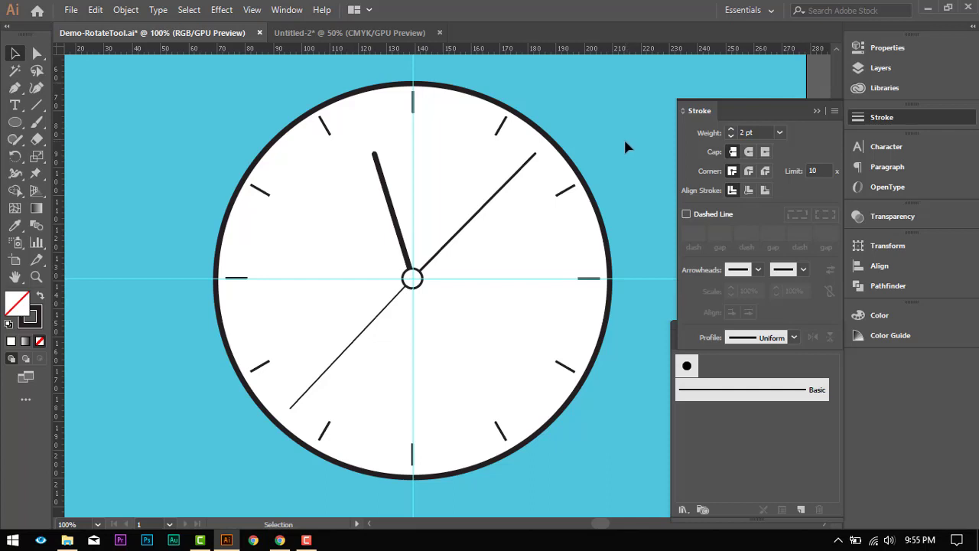
- Shrink the white centre circle slightly and nudge it up so it is centred on the guide intersection again
scroll(624, 137, down, 2)
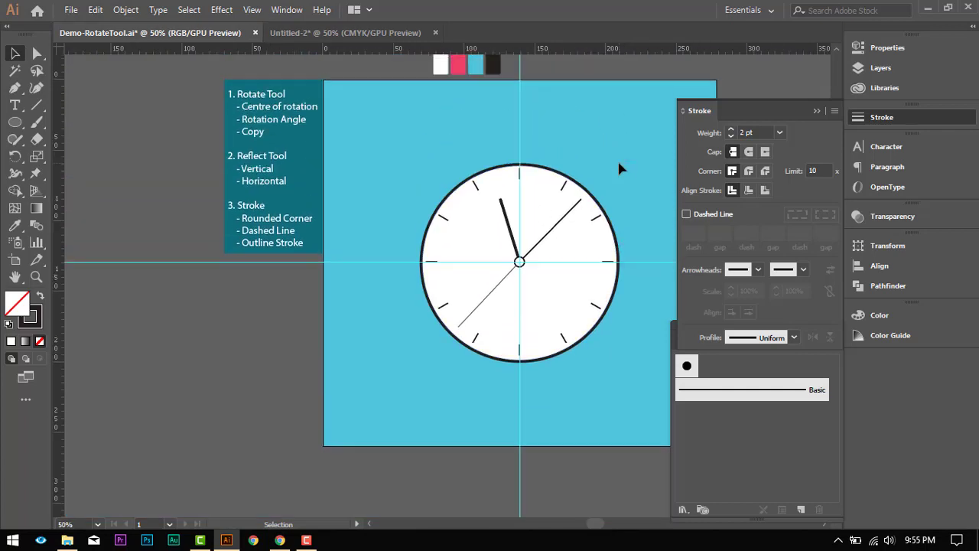
drag(621, 292, 421, 304)
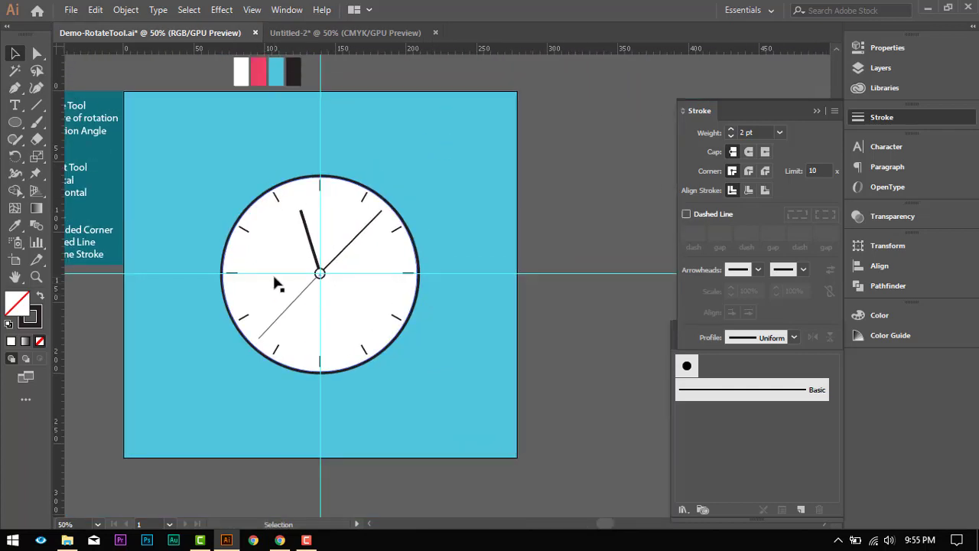
drag(277, 284, 387, 280)
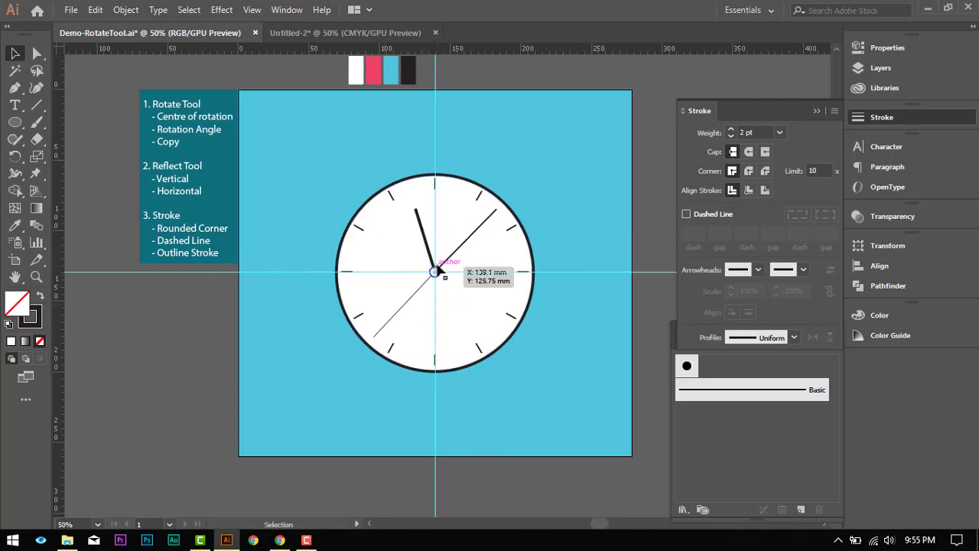
scroll(421, 293, up, 3)
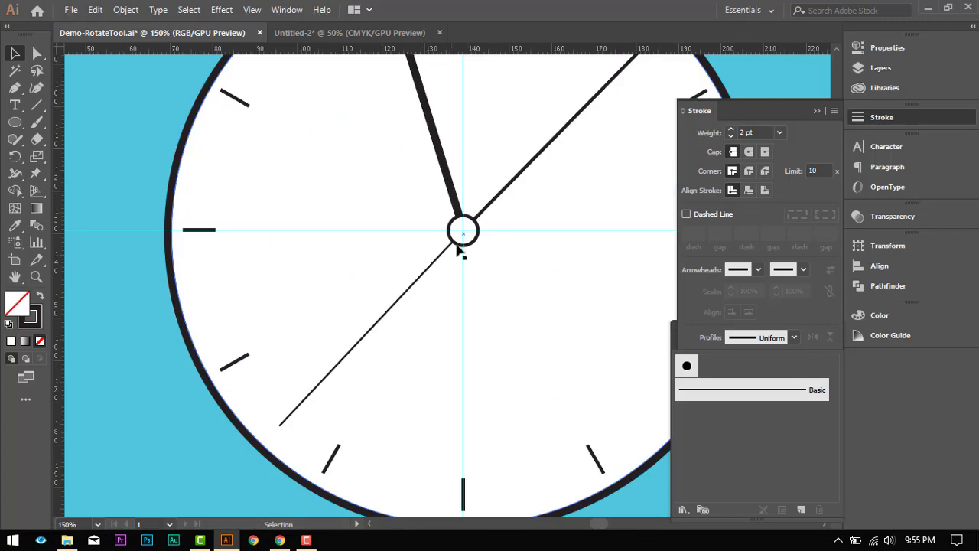
click(474, 241)
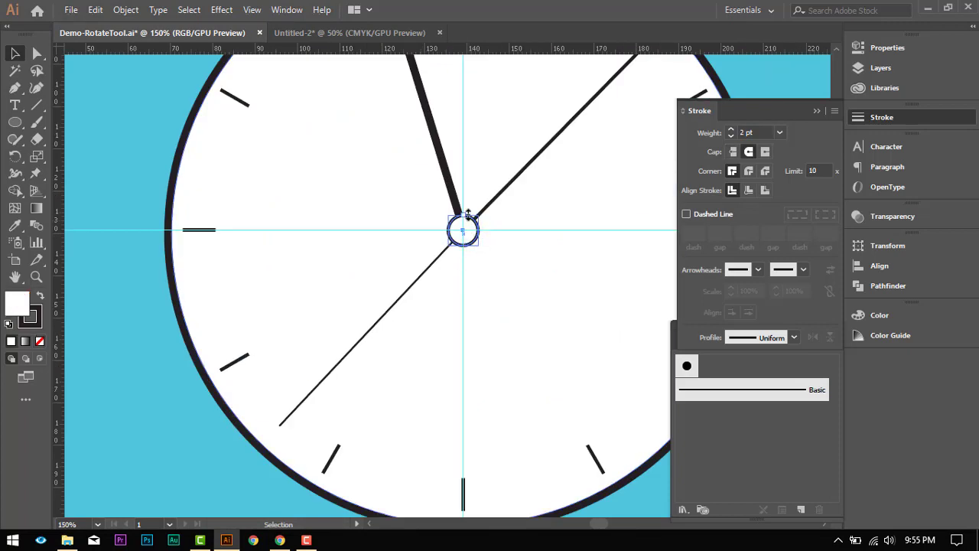
drag(468, 215, 467, 225)
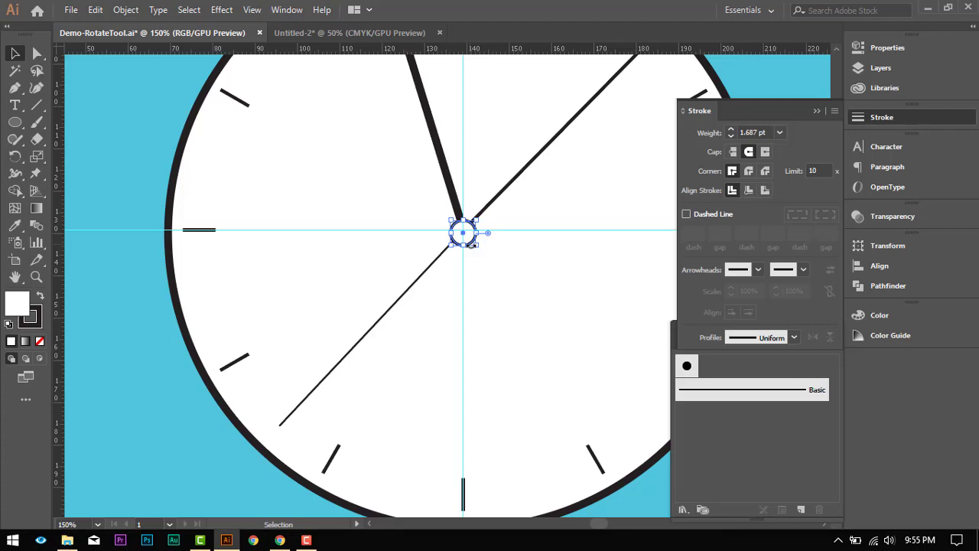
key(Up)
key(Up)
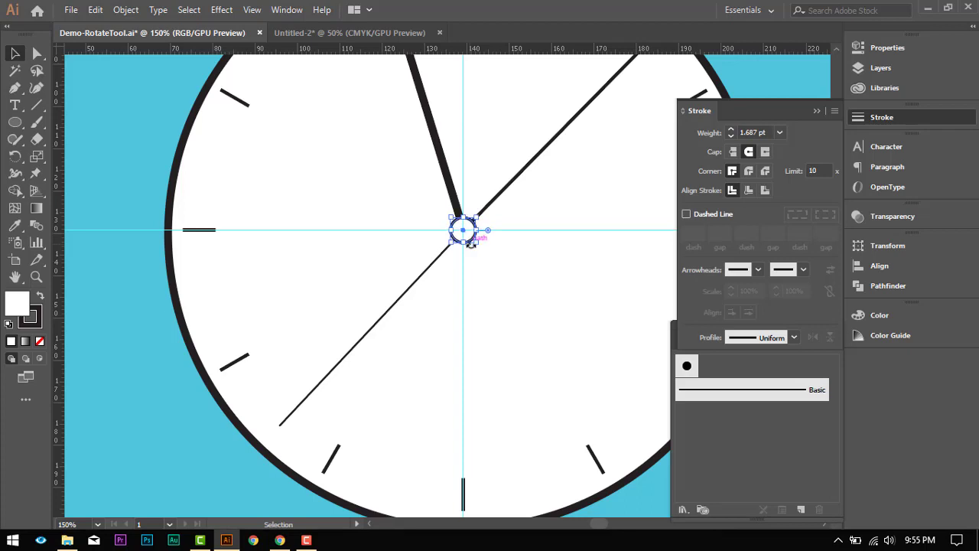
key(Up)
scroll(471, 245, down, 4)
scroll(471, 245, up, 2)
click(557, 374)
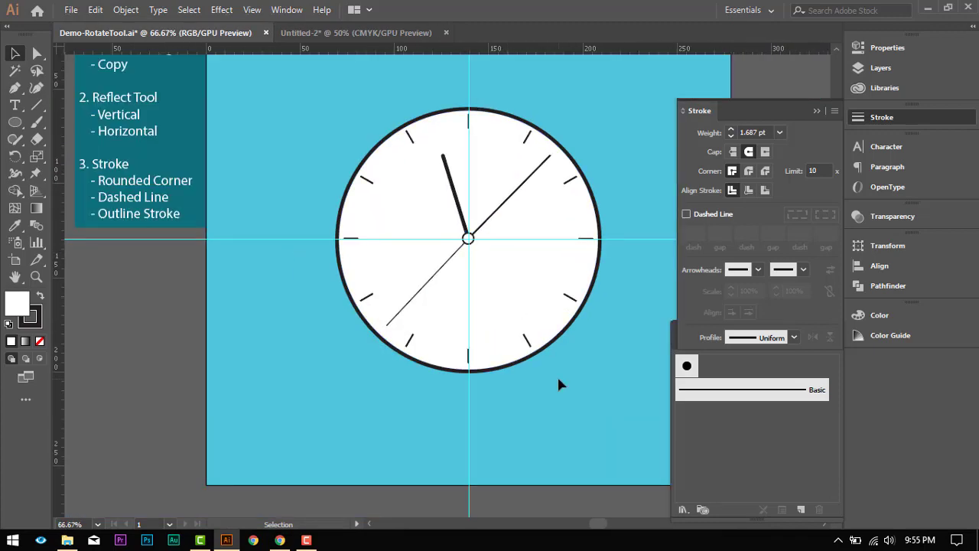
- Unlock the group of clock hands and select all parts of the clock together
drag(588, 393, 476, 395)
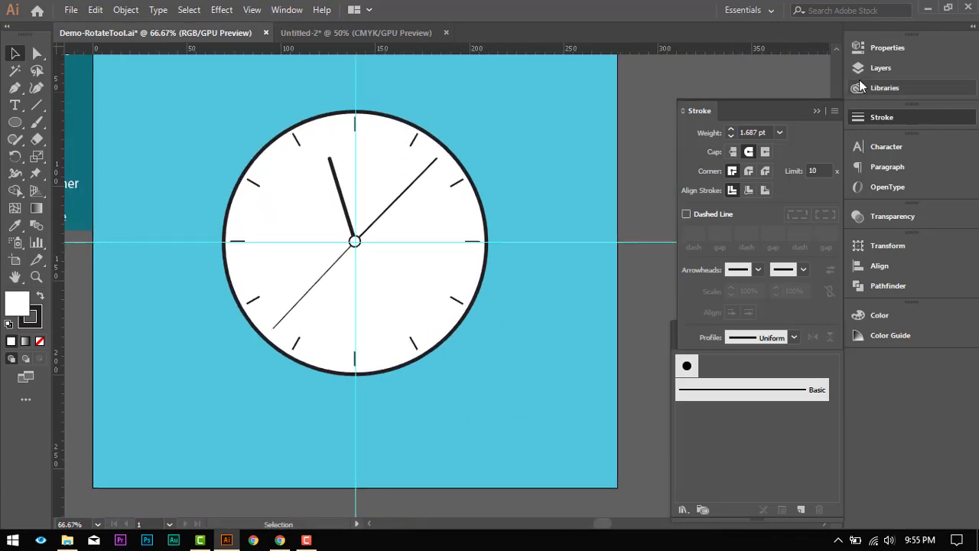
click(876, 69)
click(698, 93)
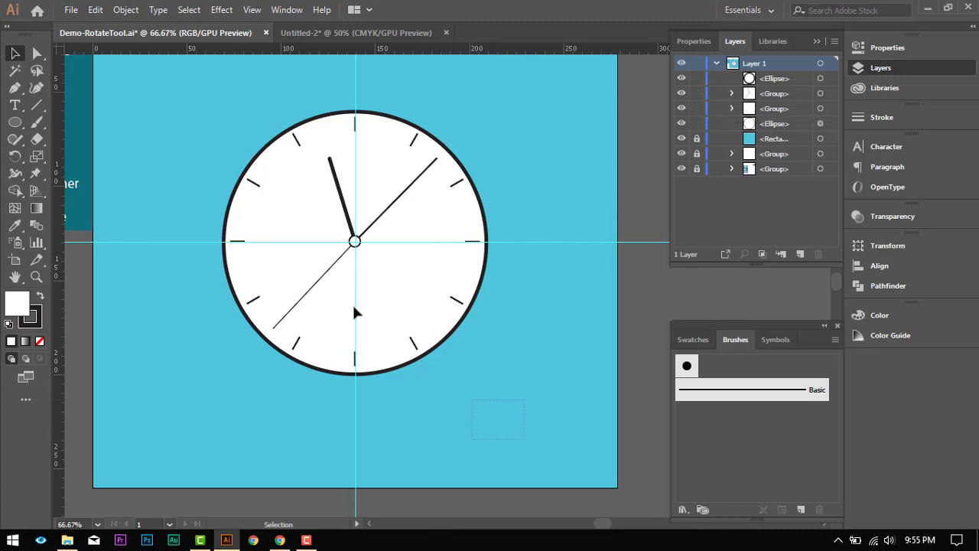
drag(354, 307, 181, 80)
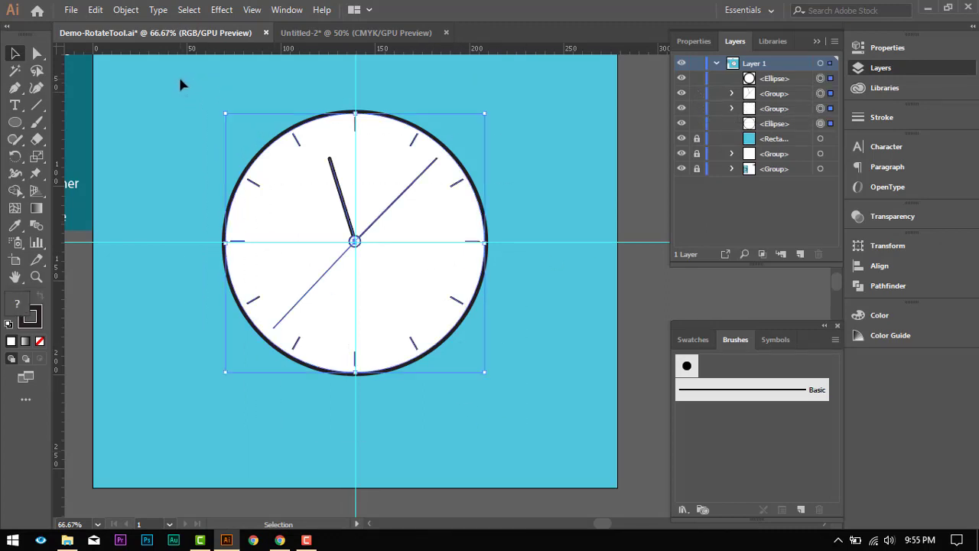
- Group all the selected parts of the clock into a single group
key(a)
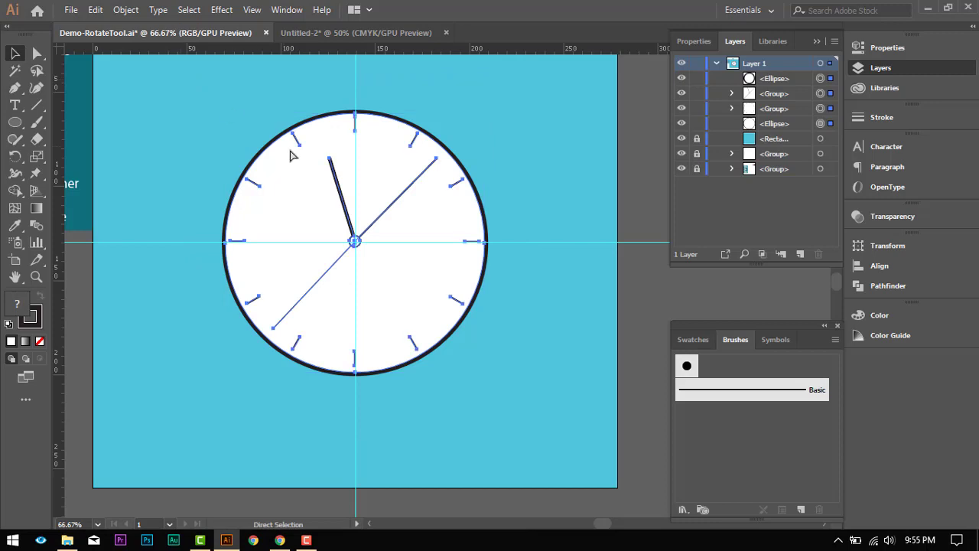
key(ctrl+g)
key(v)
click(548, 145)
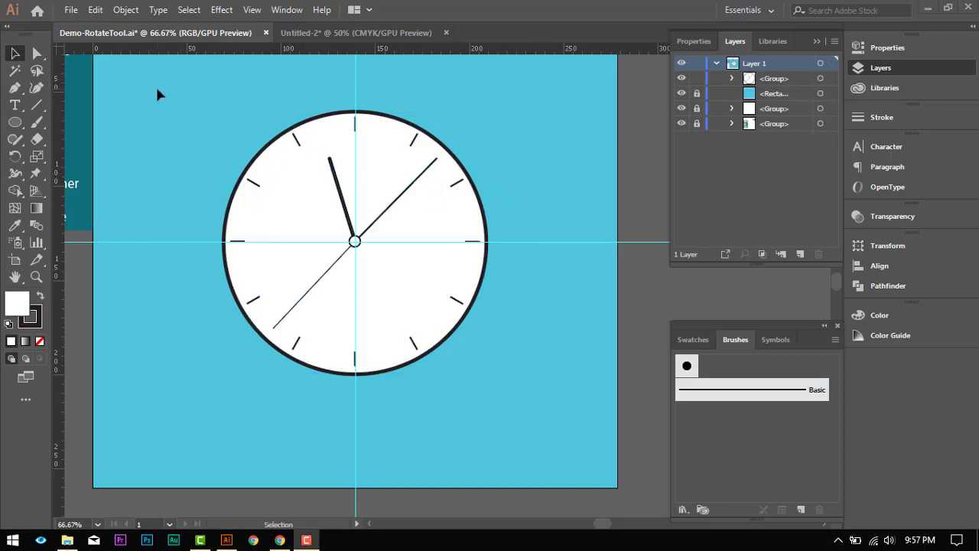
- Scale the whole clock group down slightly and keep it centred on the guide intersection
click(423, 298)
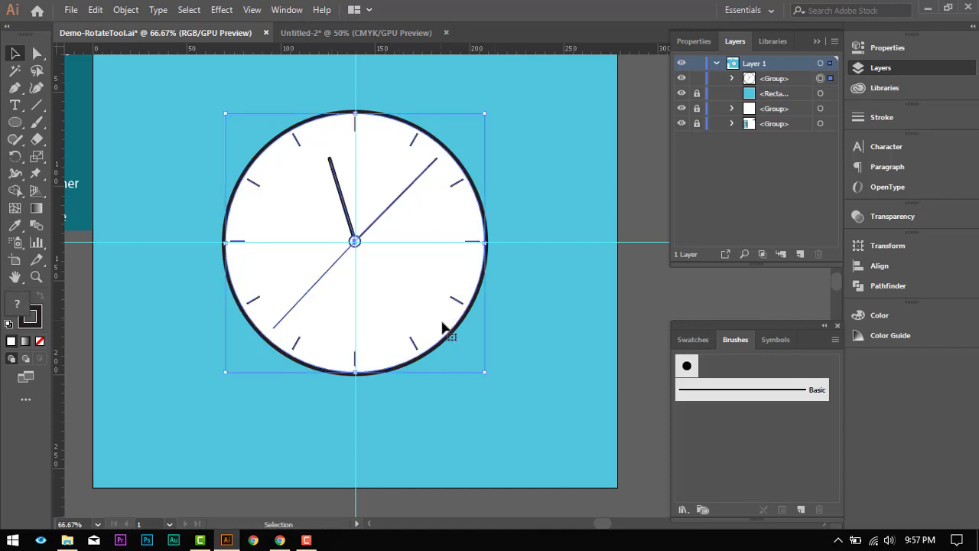
drag(355, 113, 356, 136)
drag(369, 263, 370, 256)
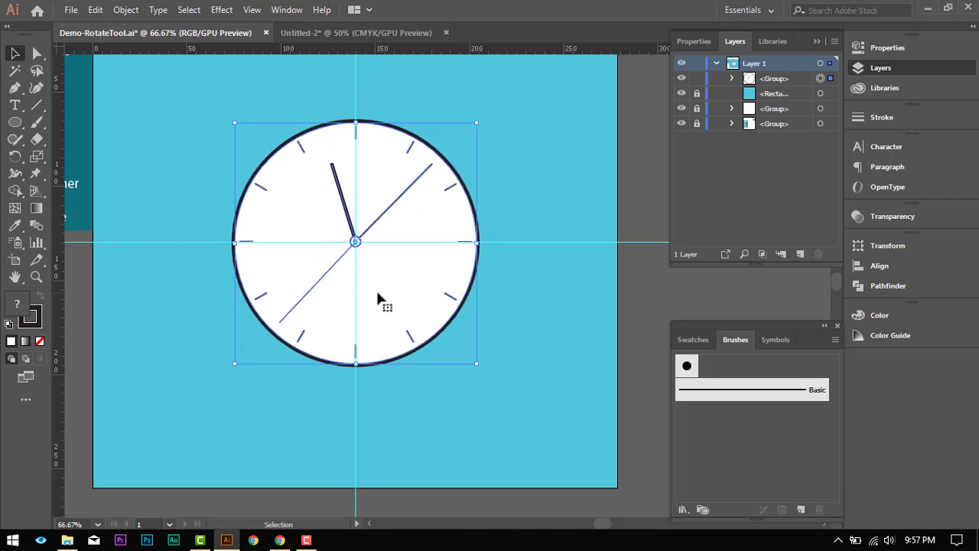
click(612, 277)
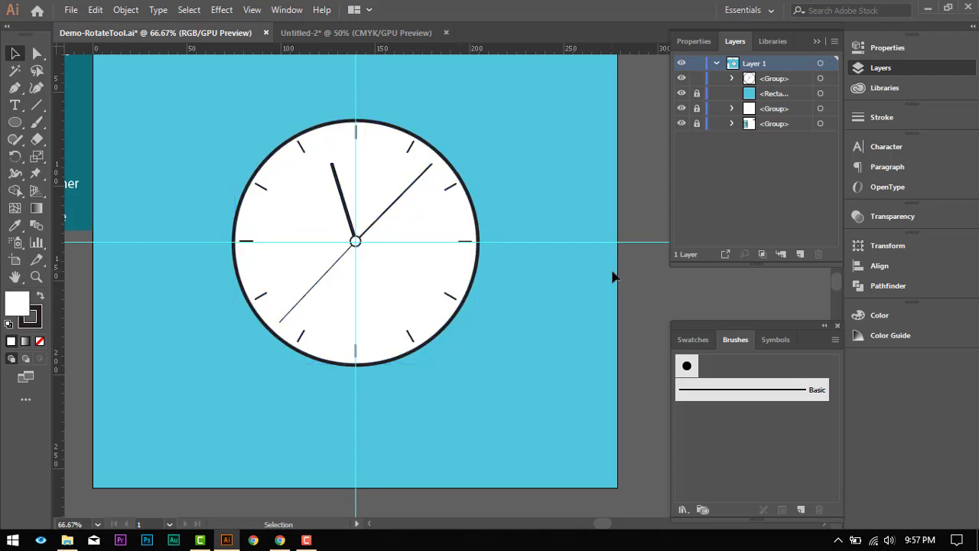
click(437, 287)
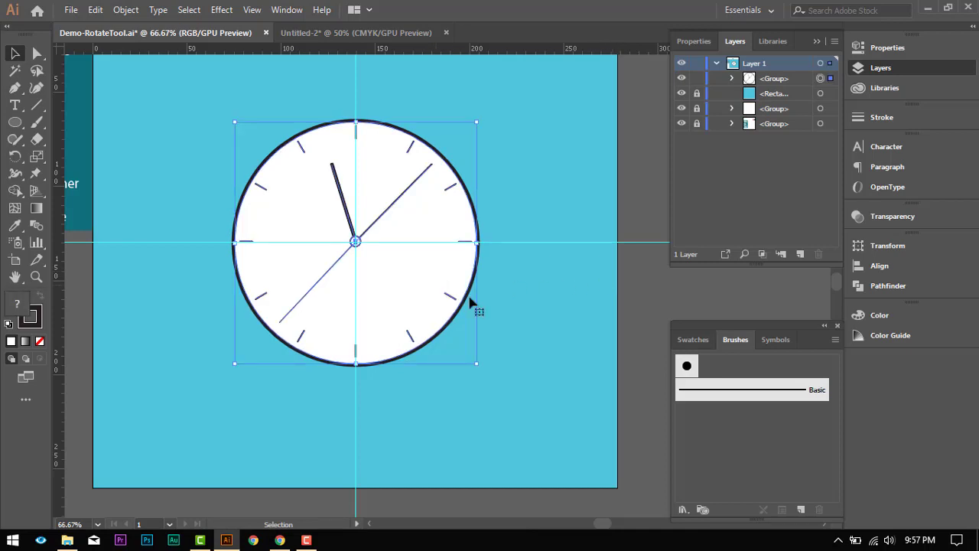
scroll(536, 333, up, 3)
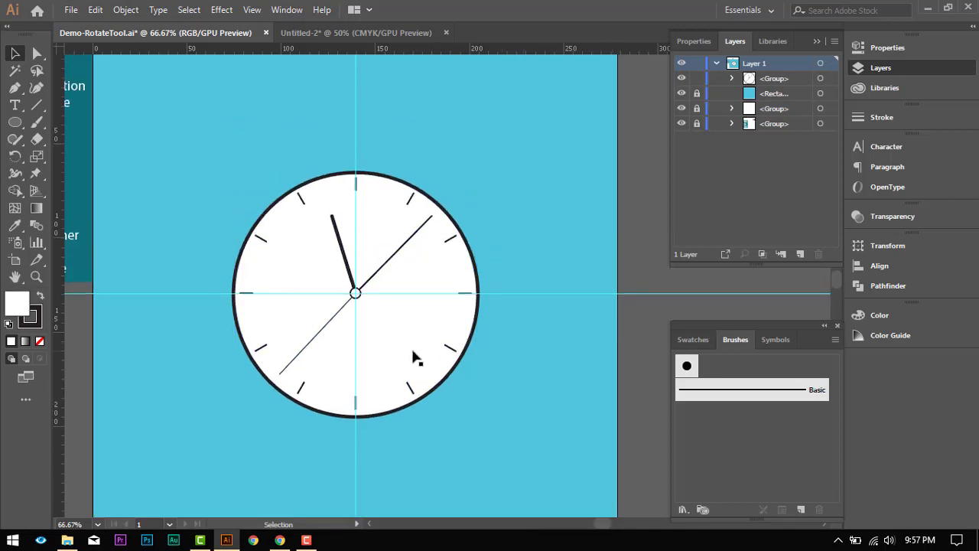
click(519, 342)
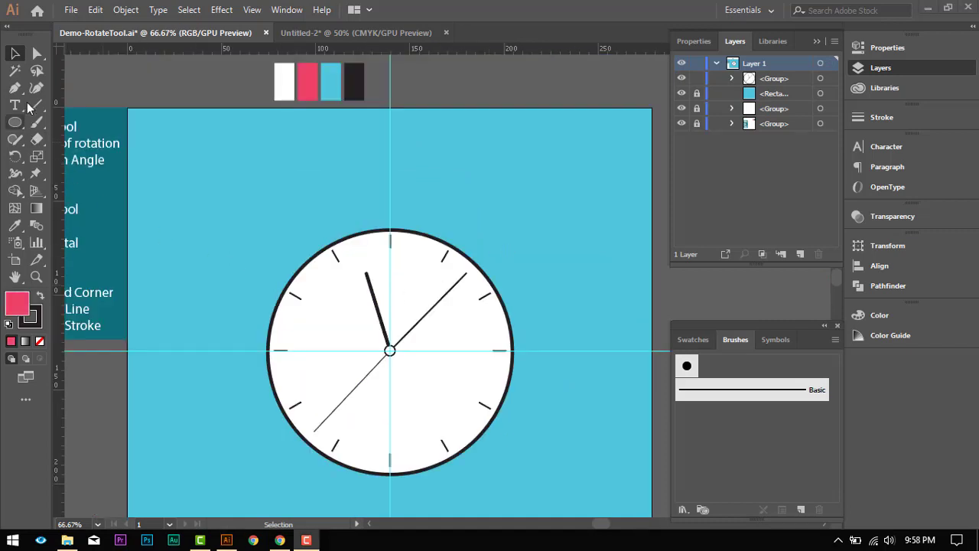
- Draw a pink left half-strap with the Pen tool along the vertical guide to the artboard's top edge, its base about 19 mm wide with a cut corner
click(16, 89)
click(16, 89)
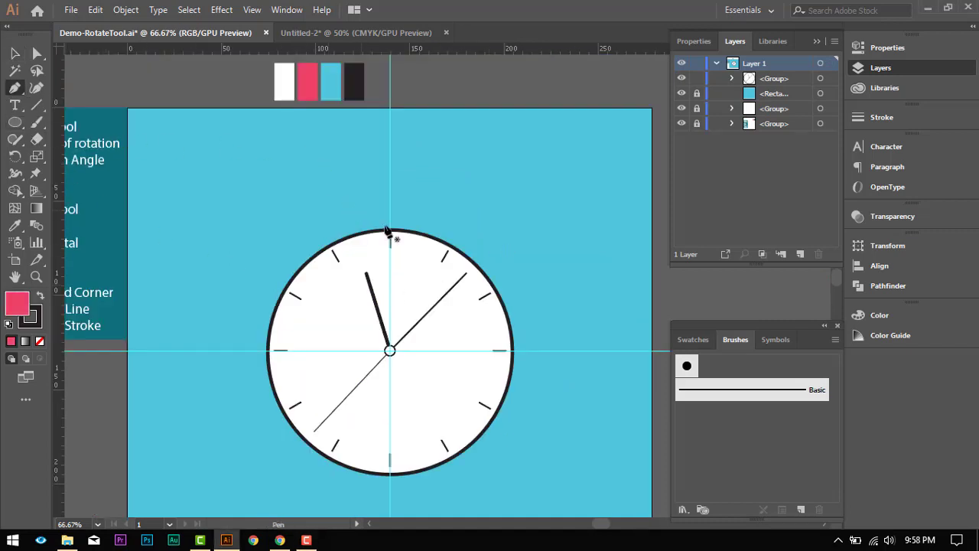
drag(390, 240, 355, 244)
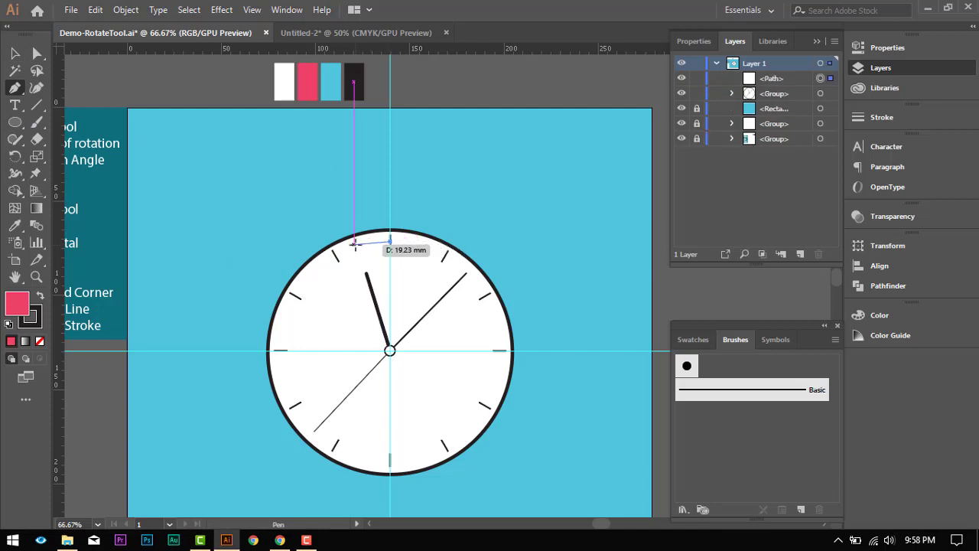
shift+click(354, 245)
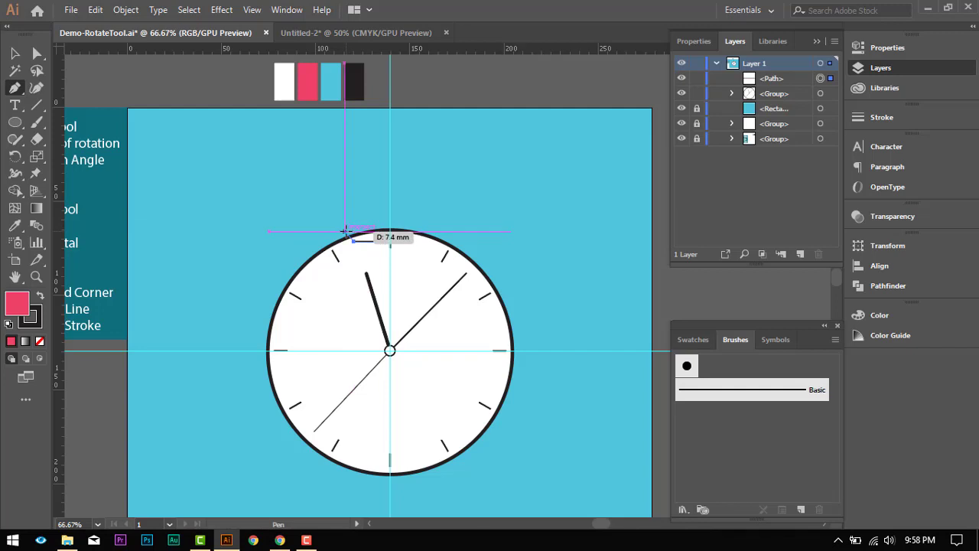
click(345, 230)
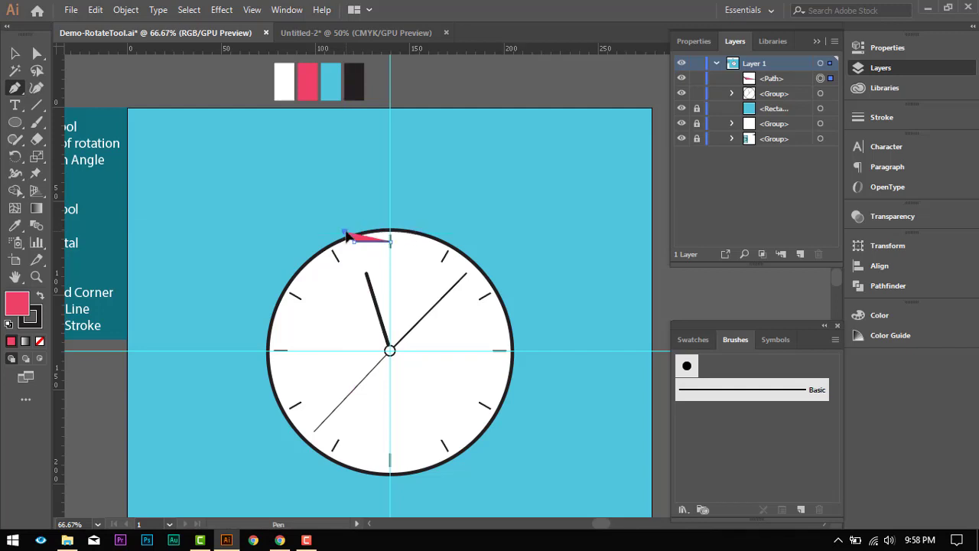
click(365, 108)
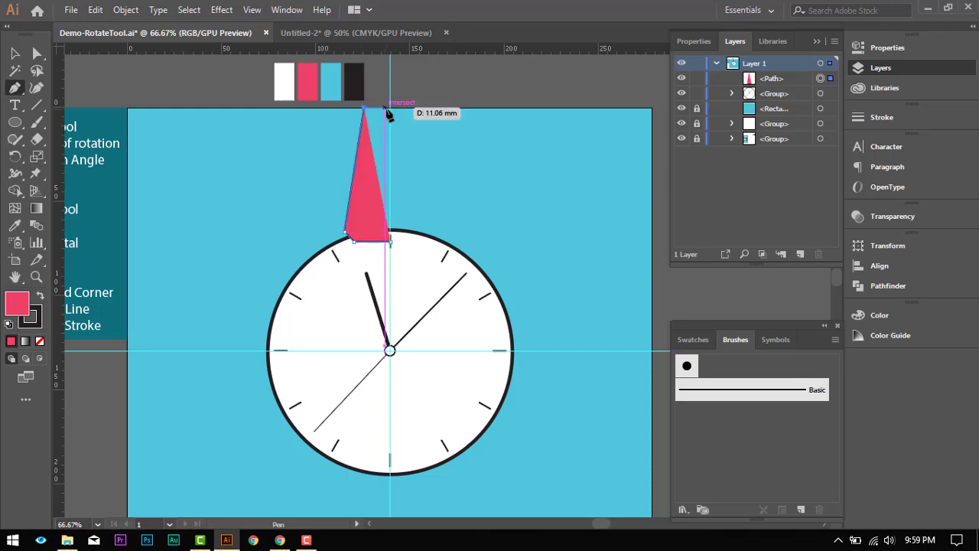
click(390, 109)
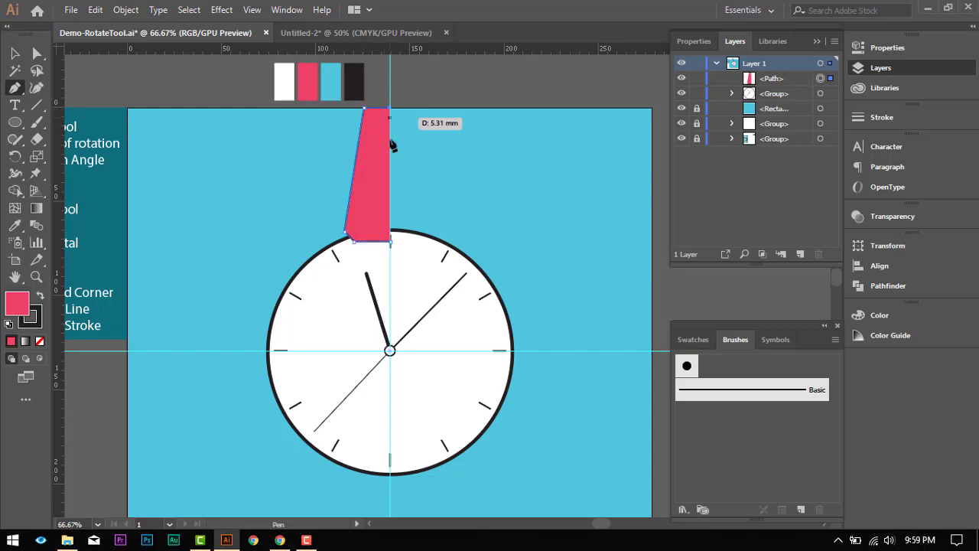
click(391, 242)
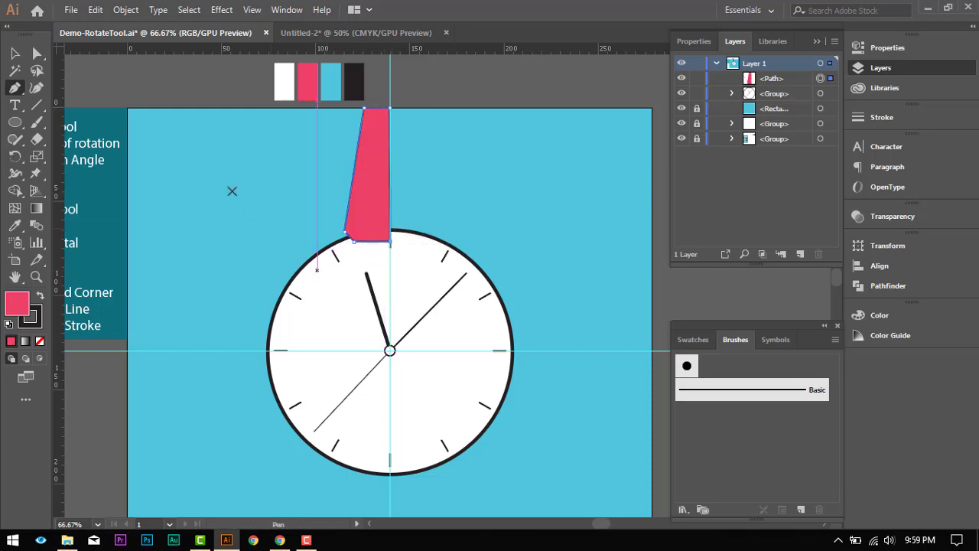
click(17, 55)
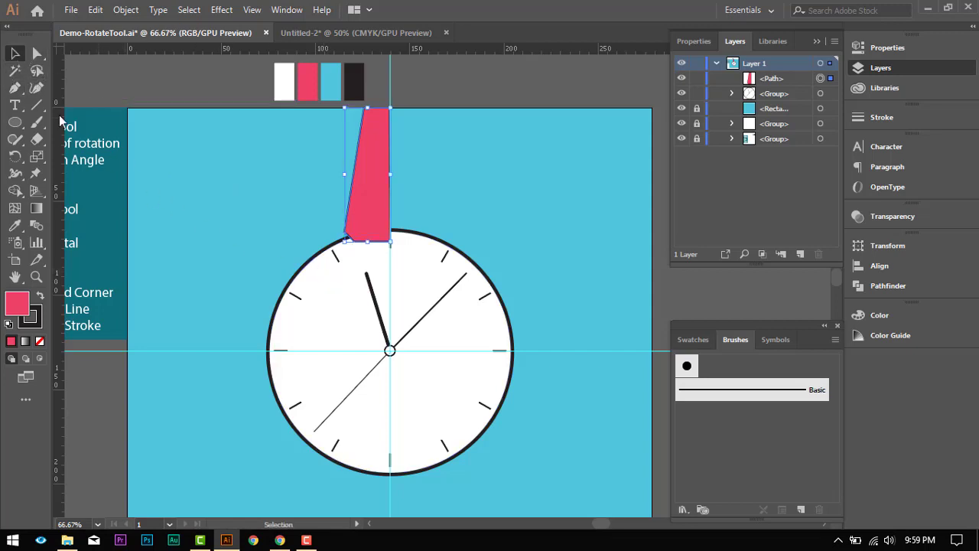
click(198, 153)
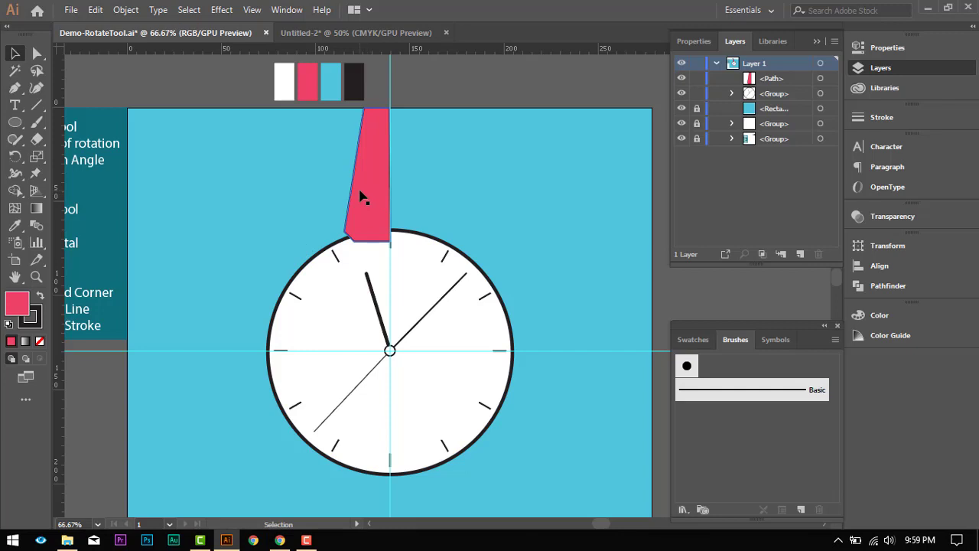
click(361, 193)
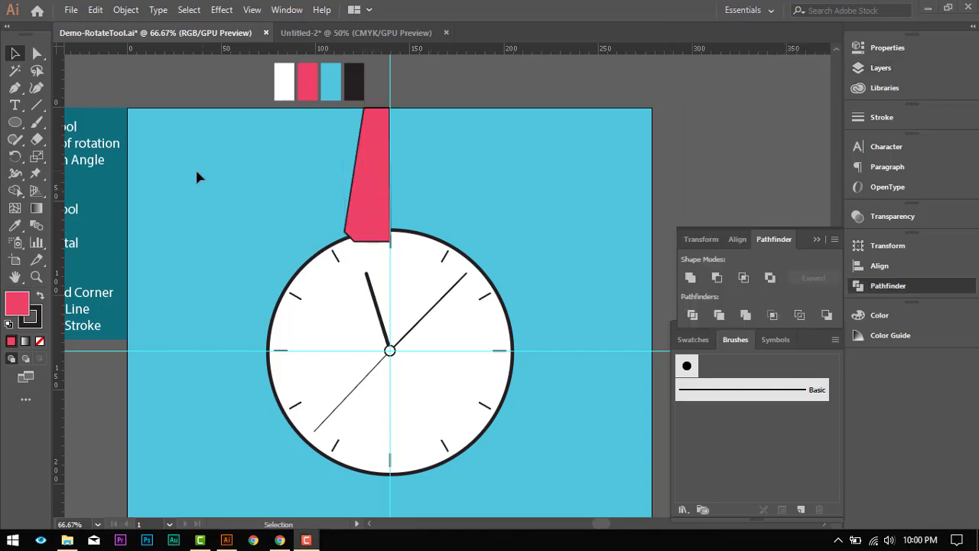
- Create a vertically reflected copy of the half-strap and place it to the right of the original, slightly overlapping it
click(143, 186)
key(space)
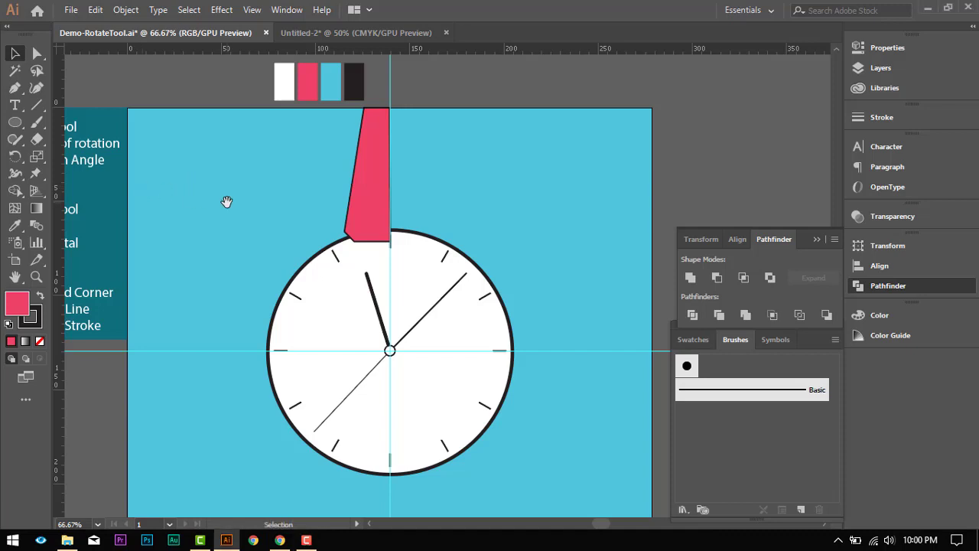
drag(92, 166, 173, 169)
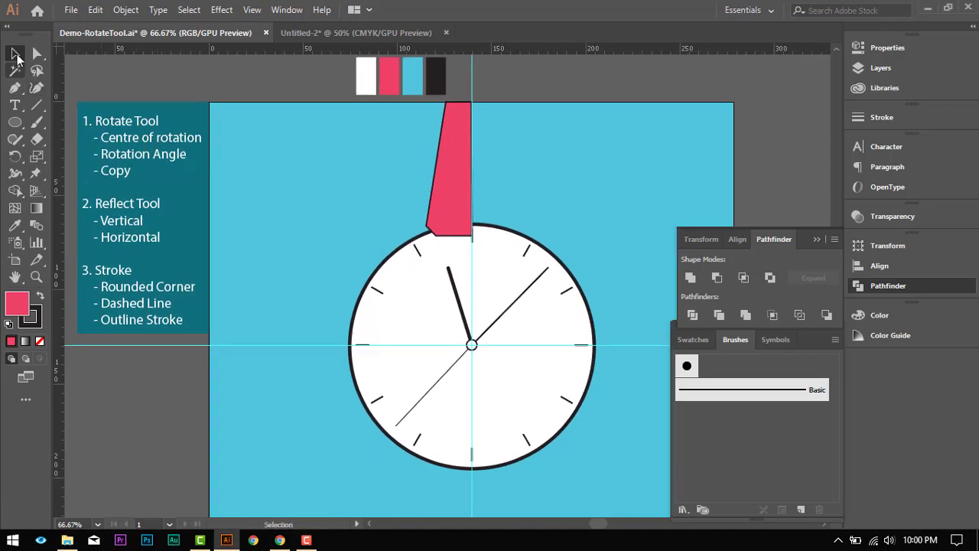
click(447, 175)
right_click(445, 167)
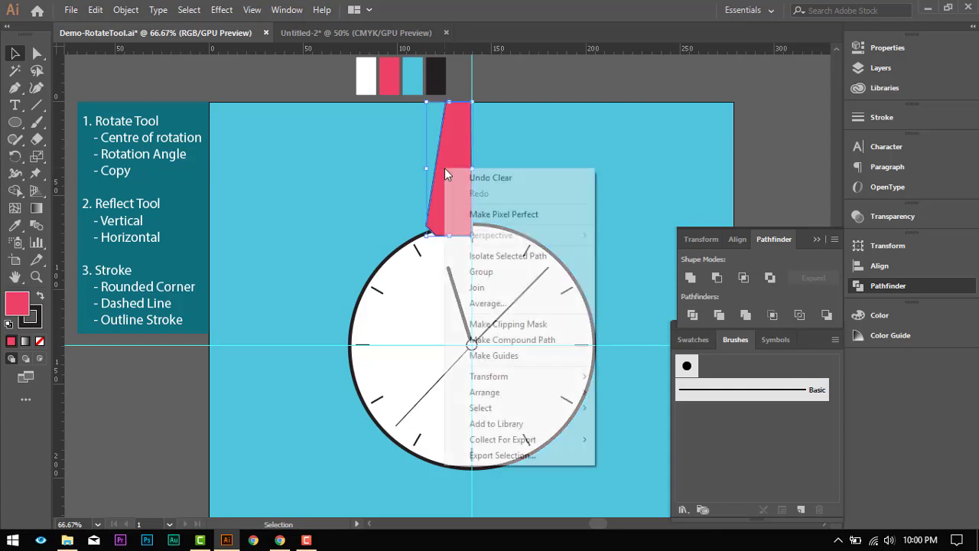
mouse_move(525, 380)
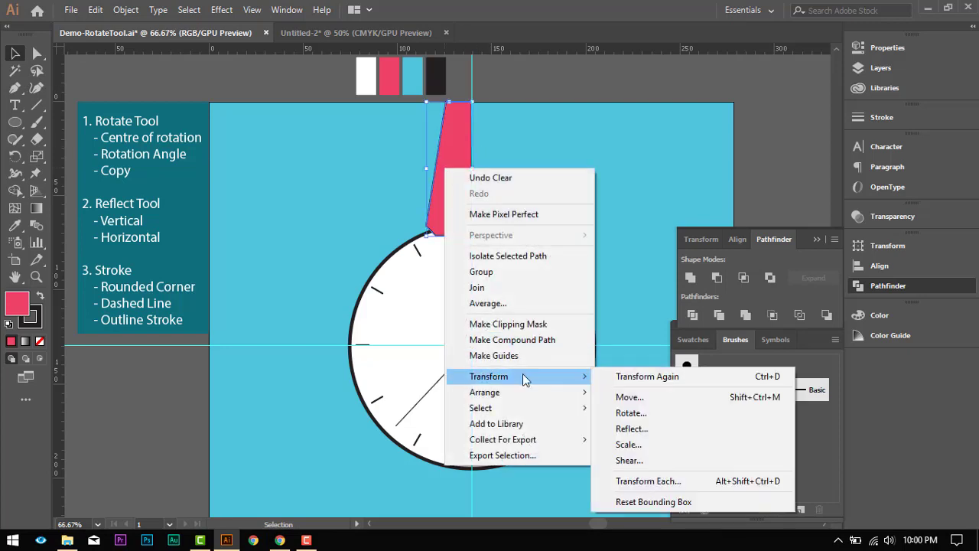
click(651, 426)
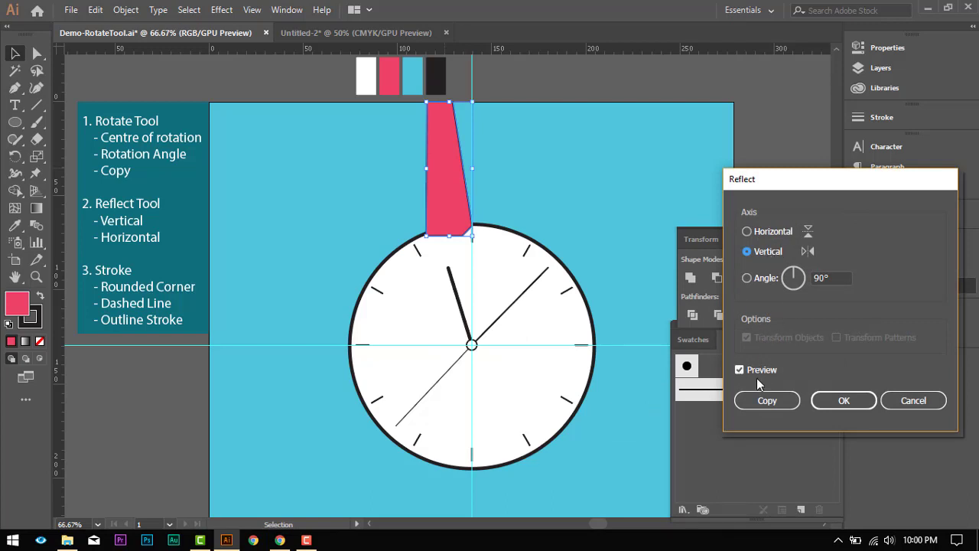
click(766, 401)
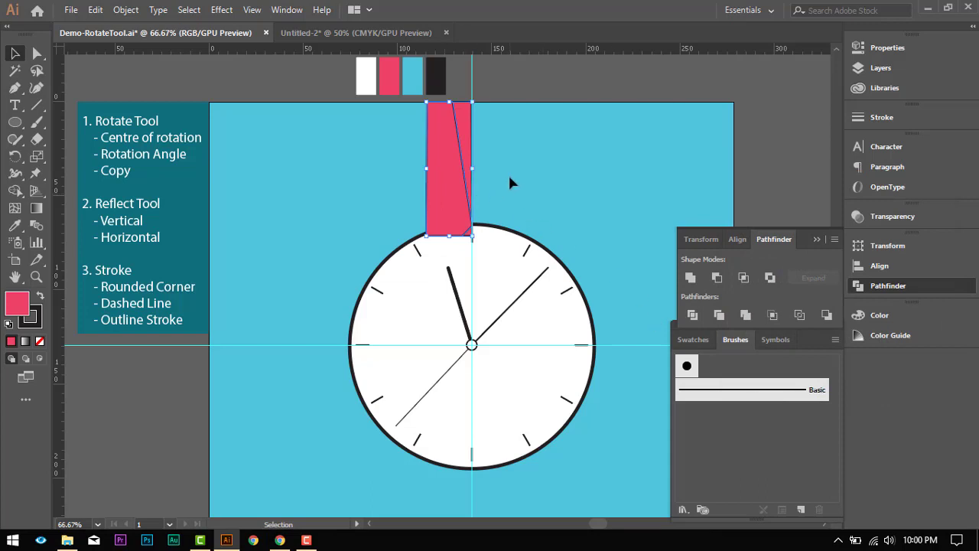
drag(449, 186, 492, 183)
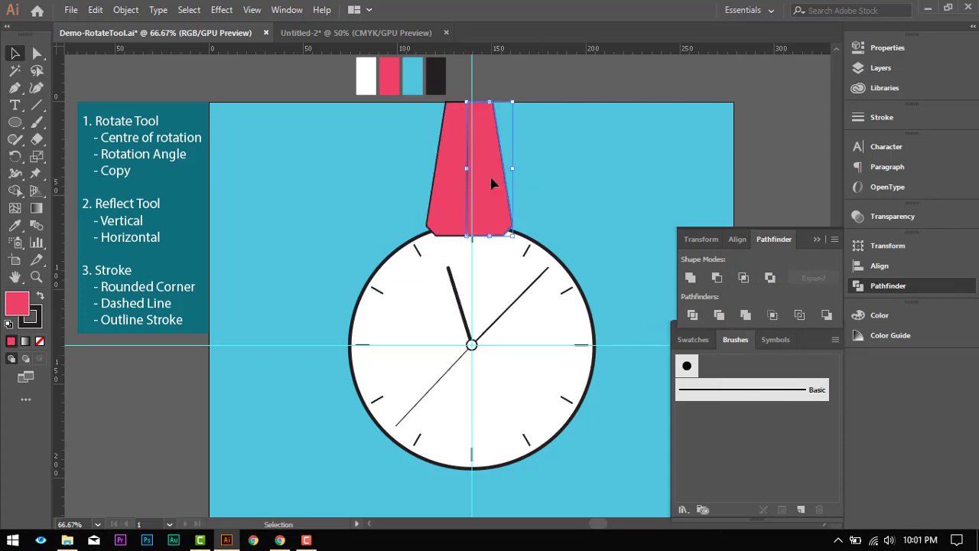
- Merge the two overlapping strap halves into one shape with Pathfinder Unite
click(456, 191)
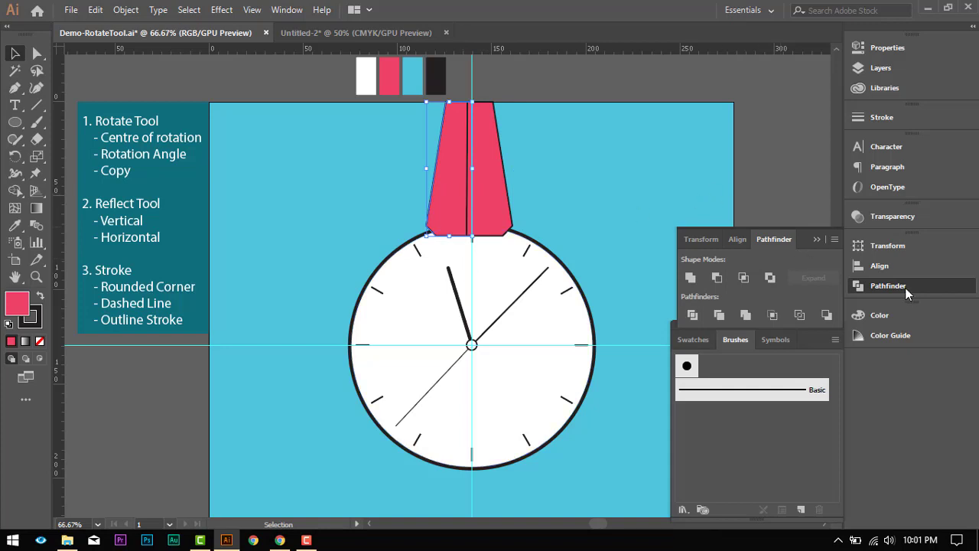
click(691, 278)
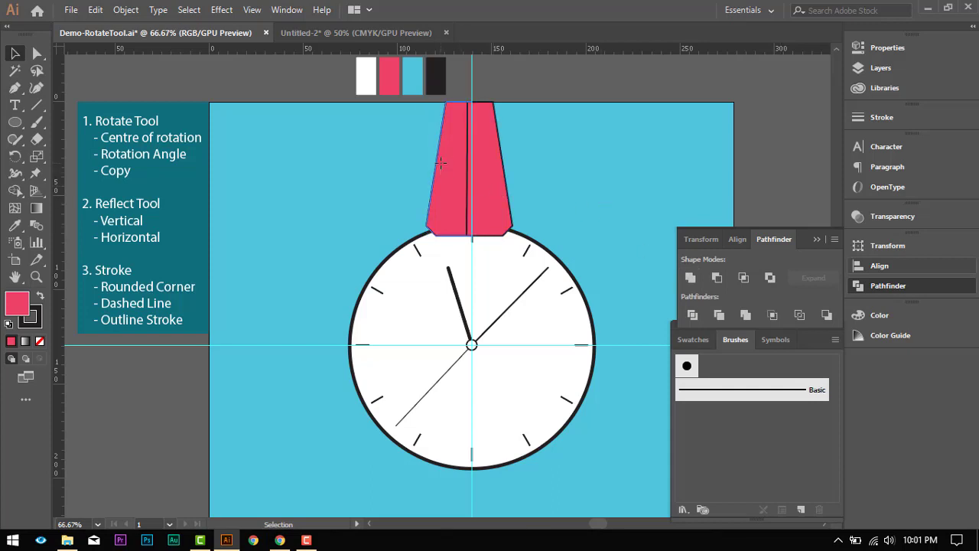
click(501, 193)
shift+click(455, 211)
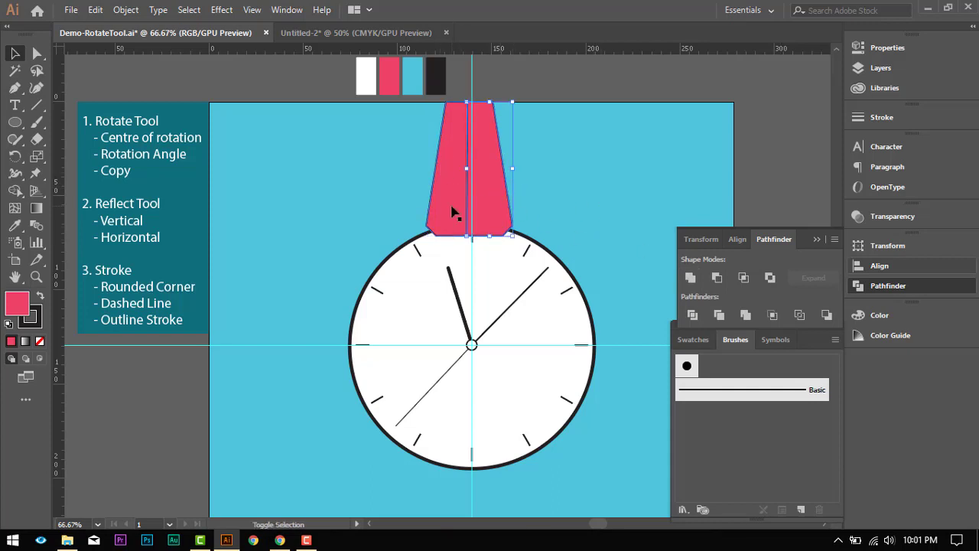
click(693, 282)
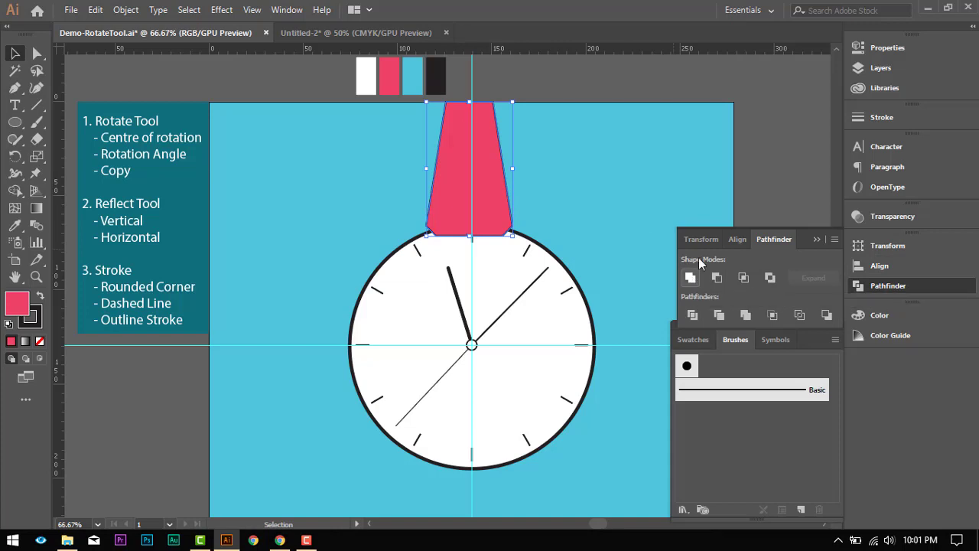
click(744, 171)
- Move the pink strap below the clock group in the layer order, then target the strap's path in the layer list
key(space)
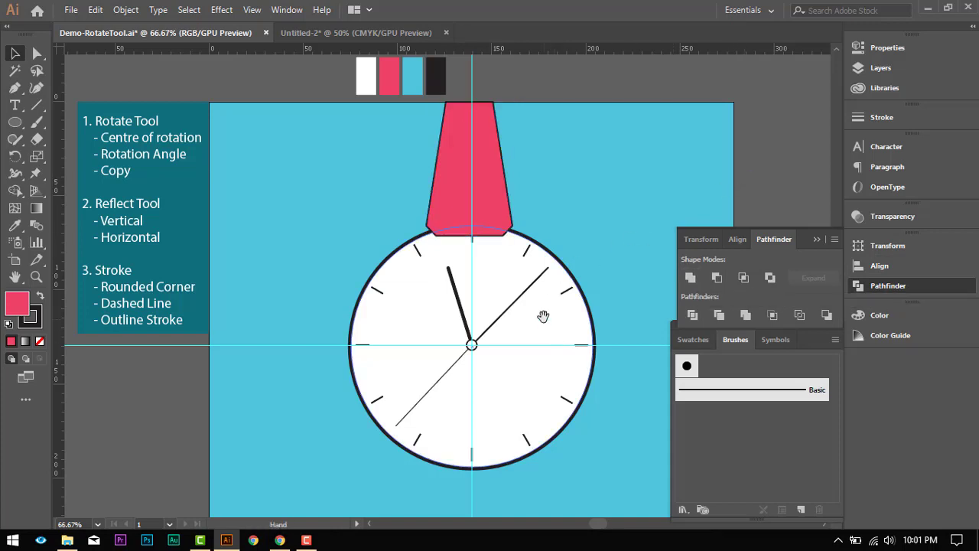
drag(544, 322, 527, 249)
scroll(477, 183, up, 5)
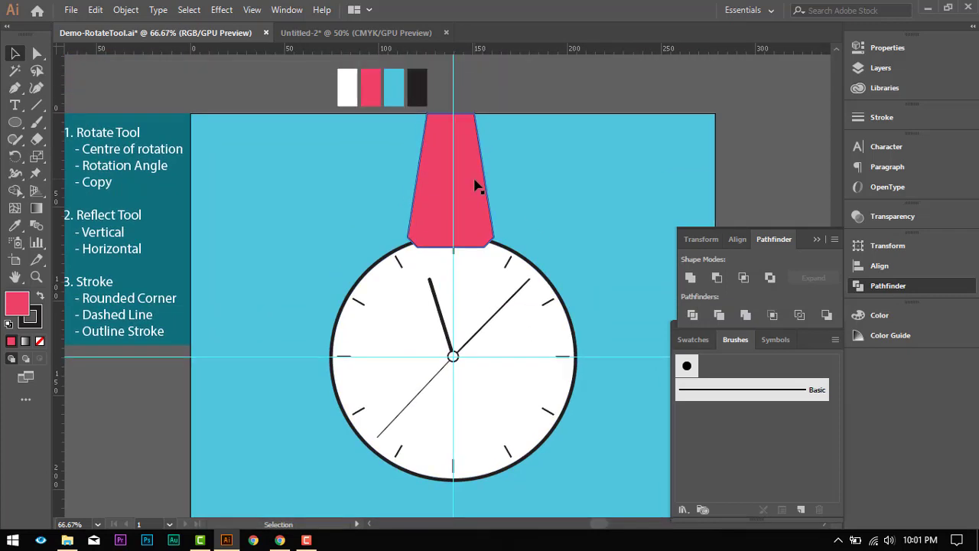
click(475, 281)
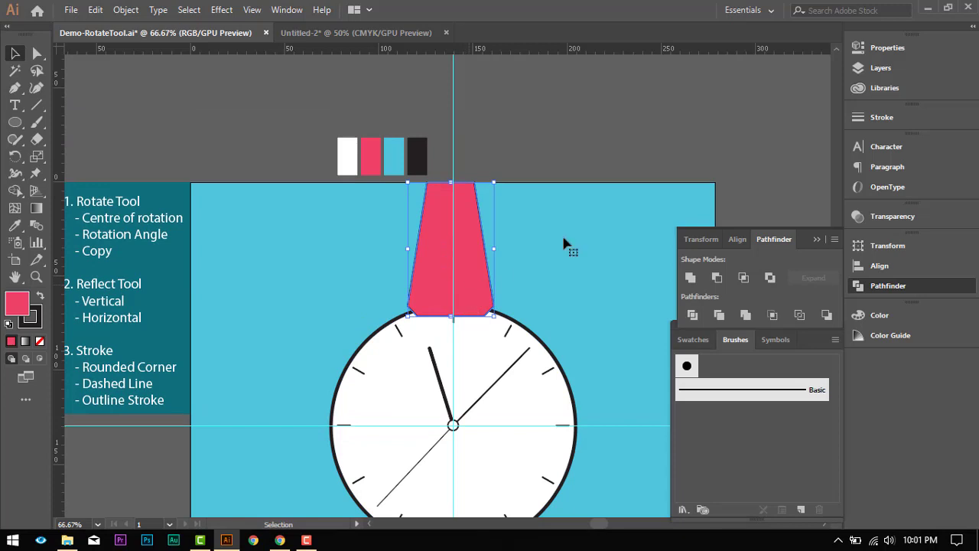
click(882, 72)
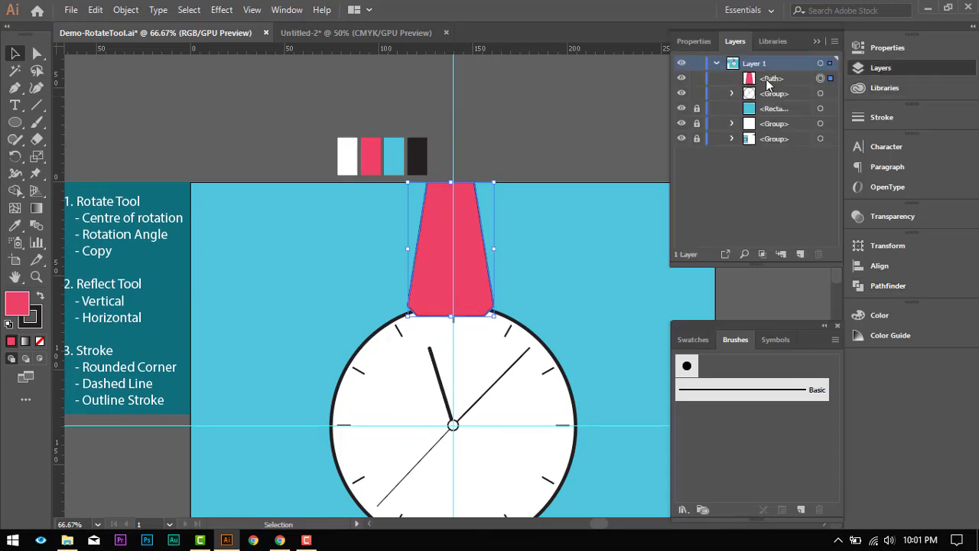
mouse_move(770, 113)
mouse_down()
mouse_move(769, 124)
mouse_move(766, 100)
mouse_up()
click(539, 116)
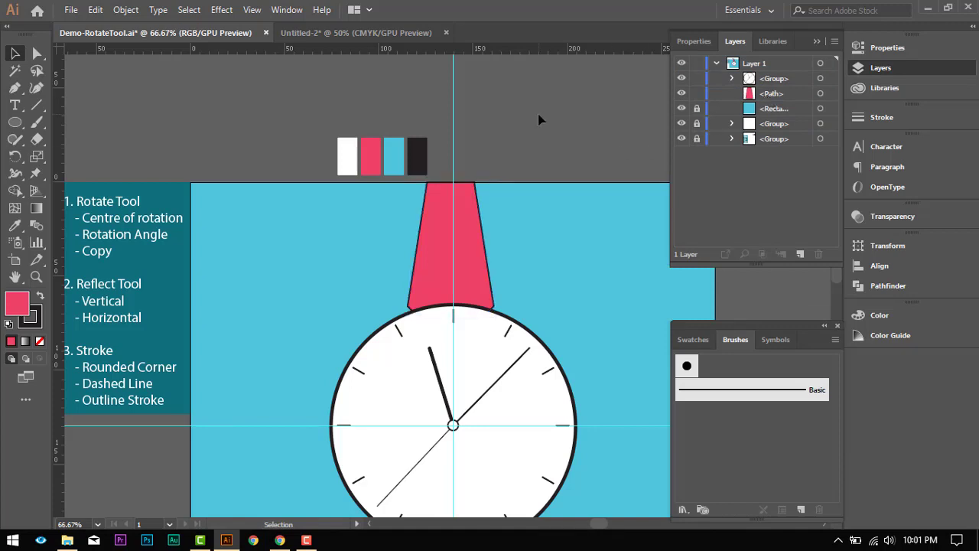
click(756, 94)
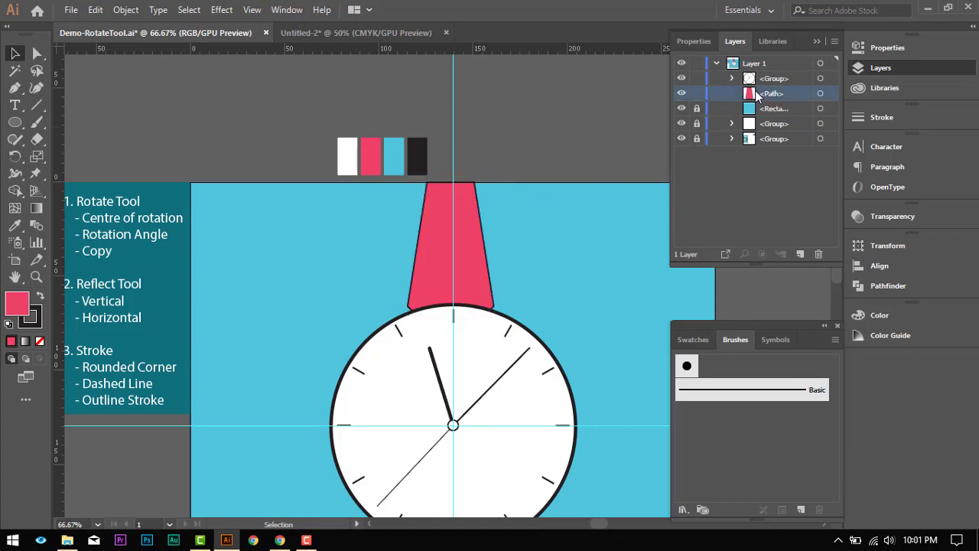
click(459, 258)
right_click(459, 257)
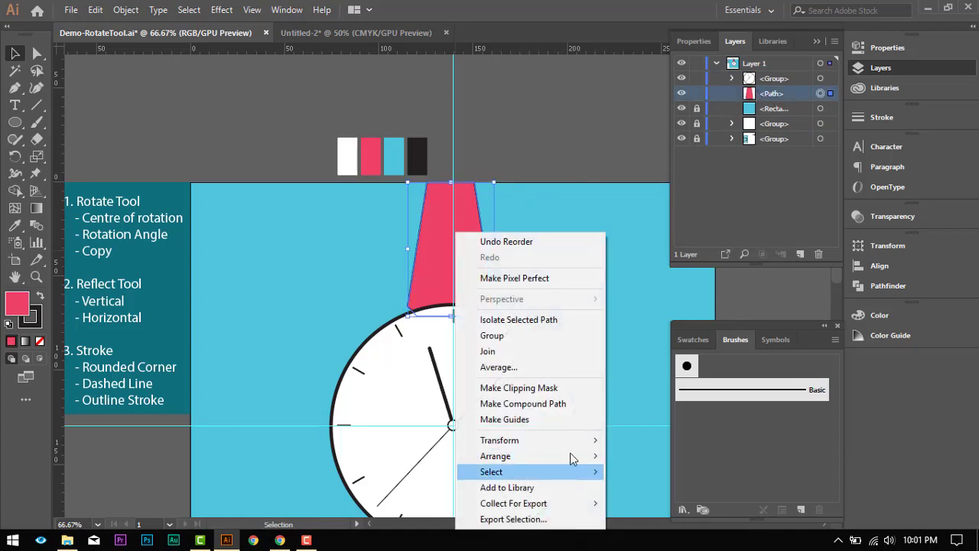
mouse_move(573, 457)
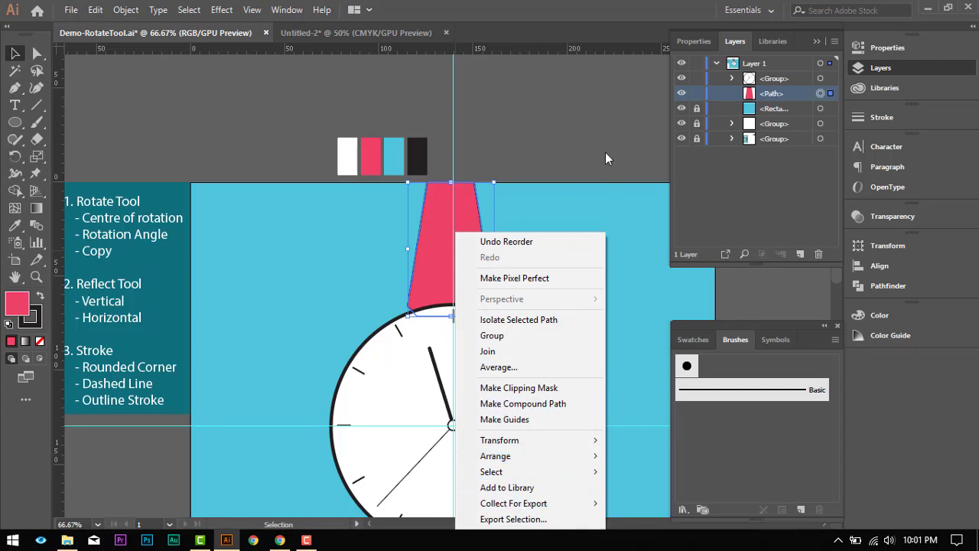
click(605, 156)
- Draw an open path with the Pen tool just inside the strap's left edge, ending with an about 4 mm angled segment at the clock rim
scroll(604, 148, down, 5)
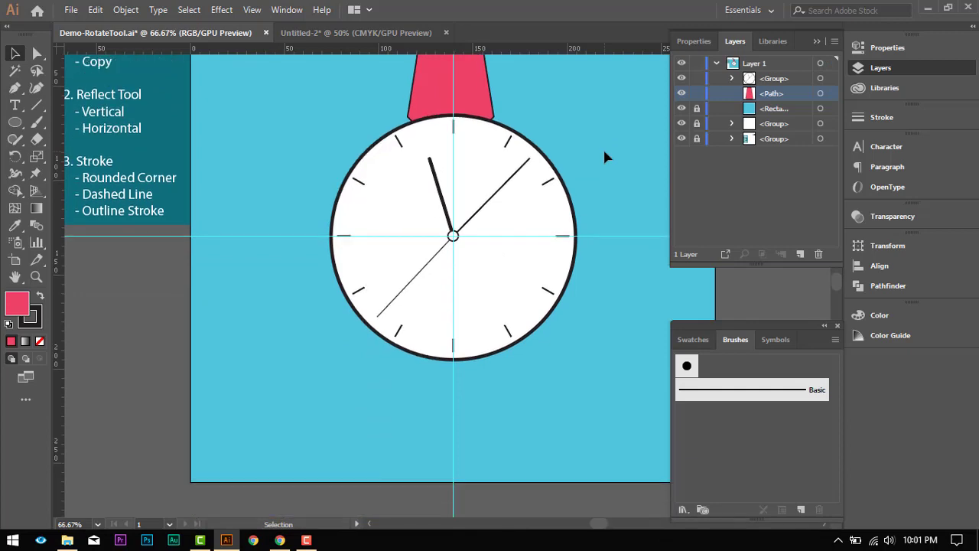
scroll(472, 130, up, 2)
scroll(457, 153, up, 5)
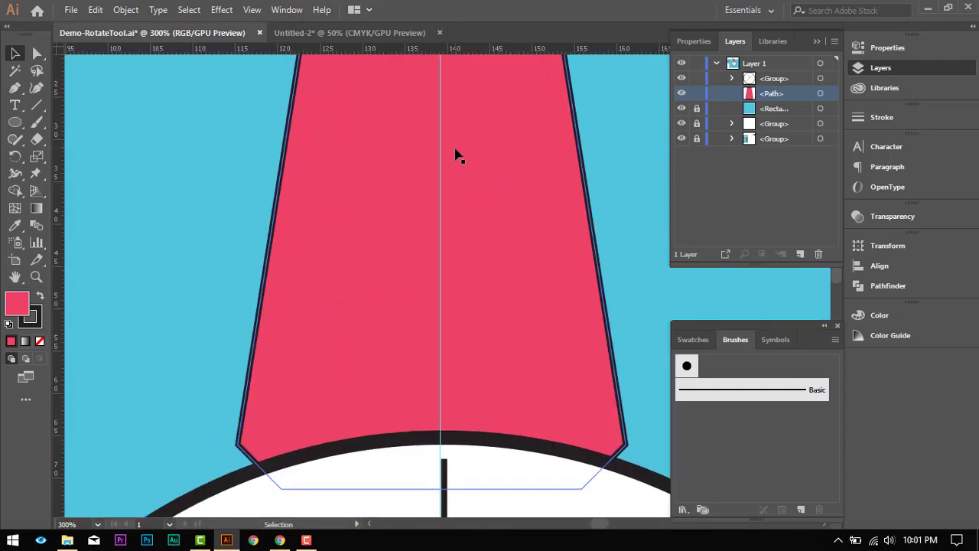
scroll(447, 317, down, 3)
scroll(446, 317, up, 2)
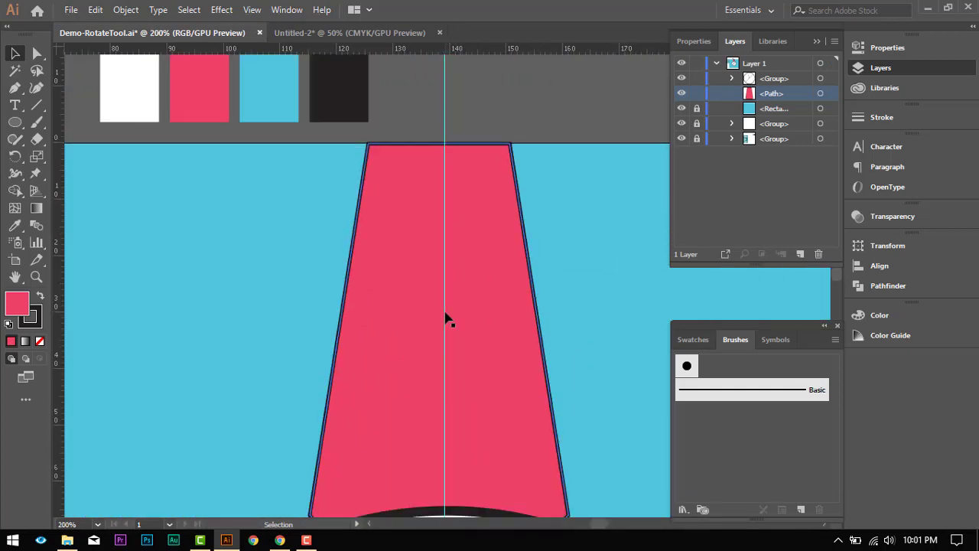
key(ctrl+shift+a)
click(15, 87)
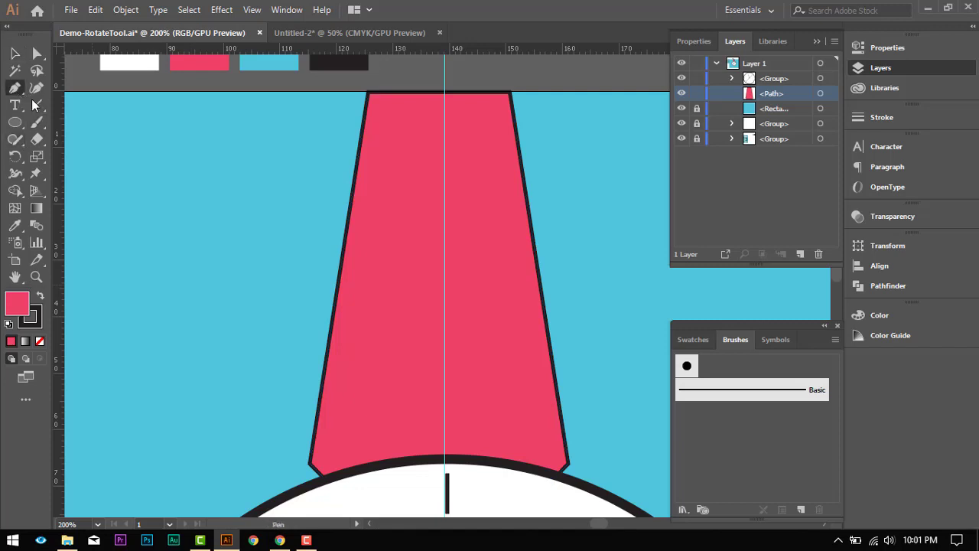
click(378, 95)
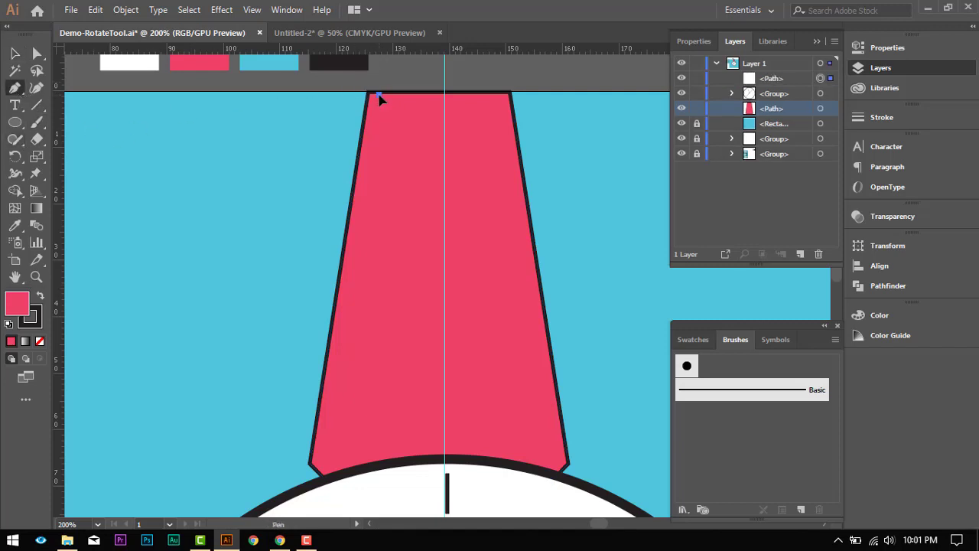
click(327, 453)
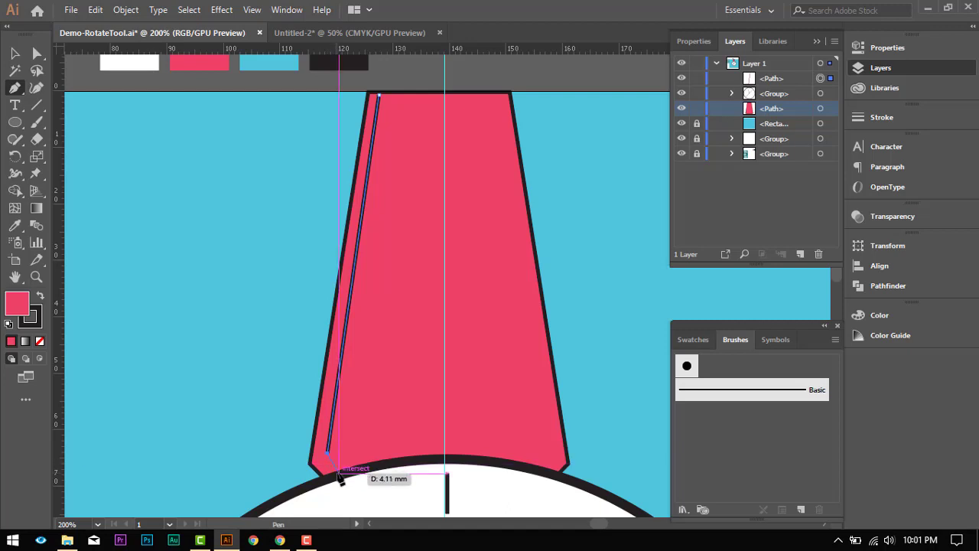
click(337, 473)
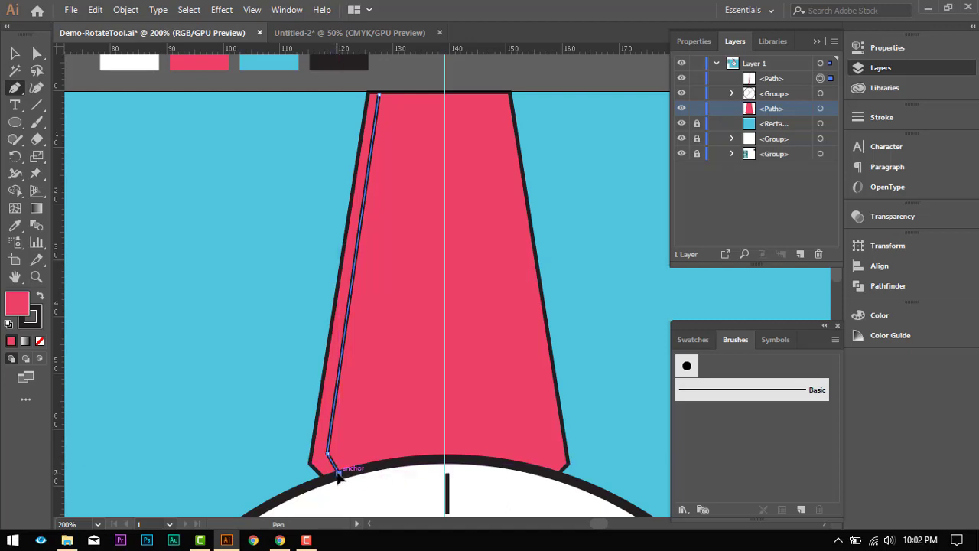
key(v)
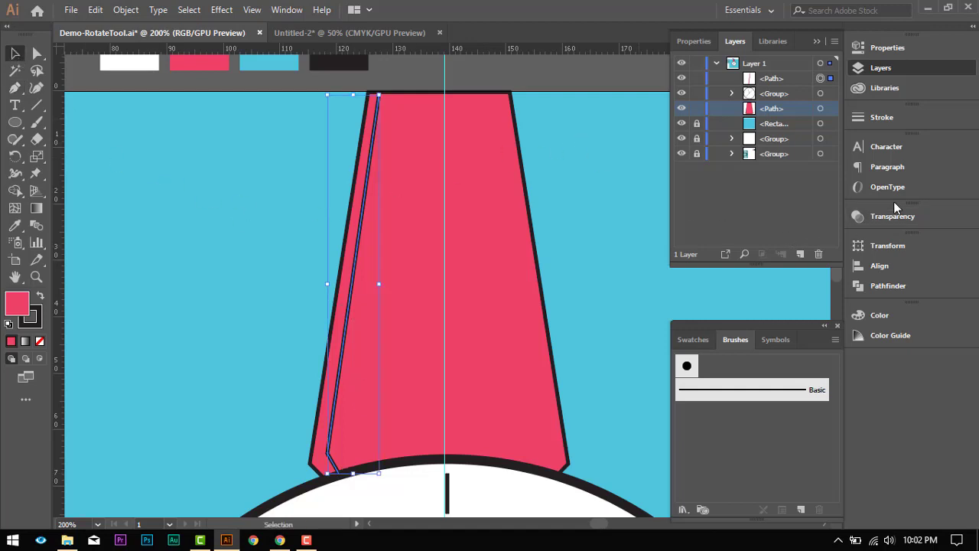
- Turn the new path's stroke into a dashed line
click(886, 119)
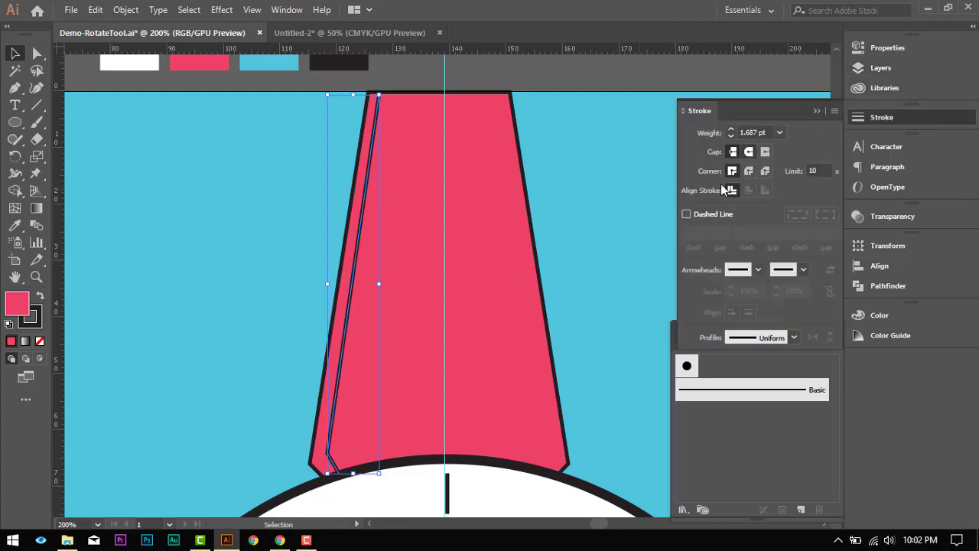
click(705, 216)
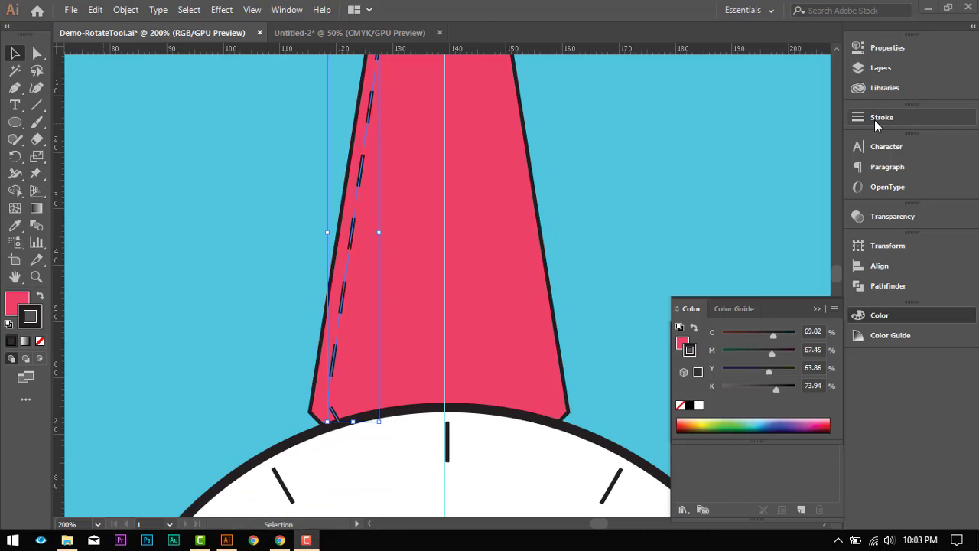
click(875, 120)
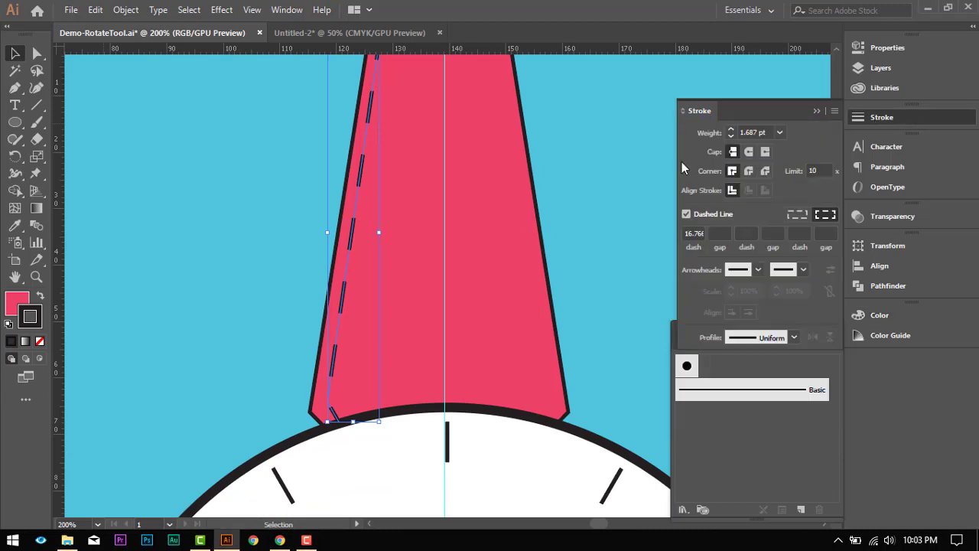
- Try a dash gap of 12 pt and then 20 pt on the dashed path
click(719, 233)
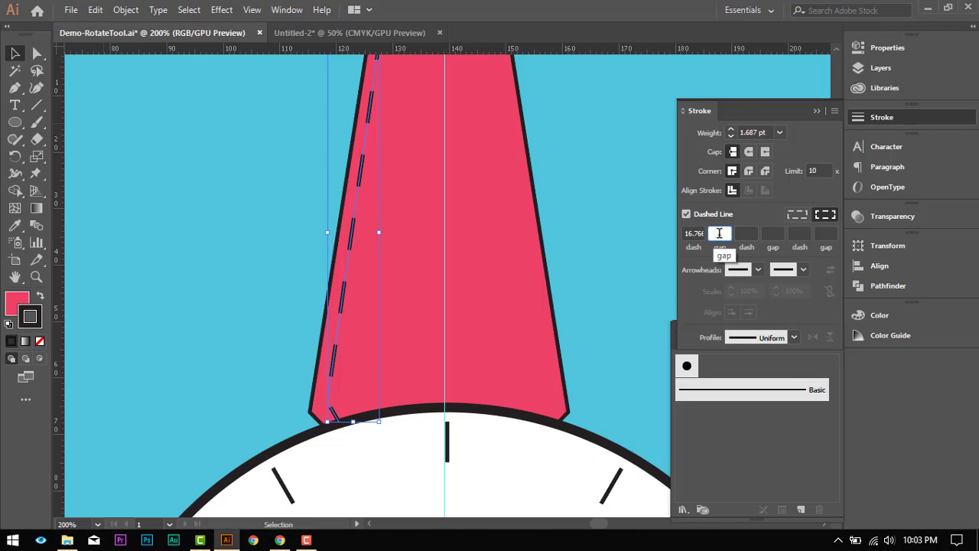
text(12)
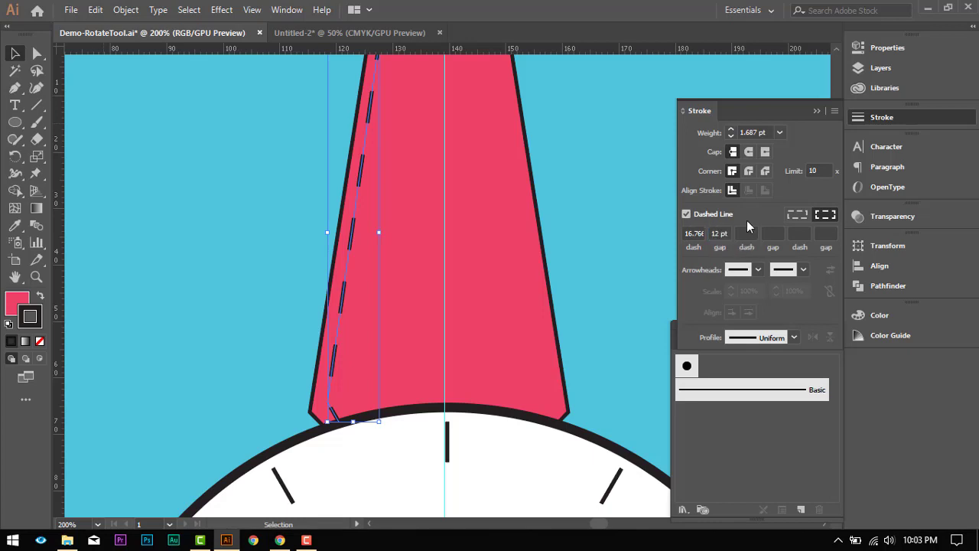
key(Return)
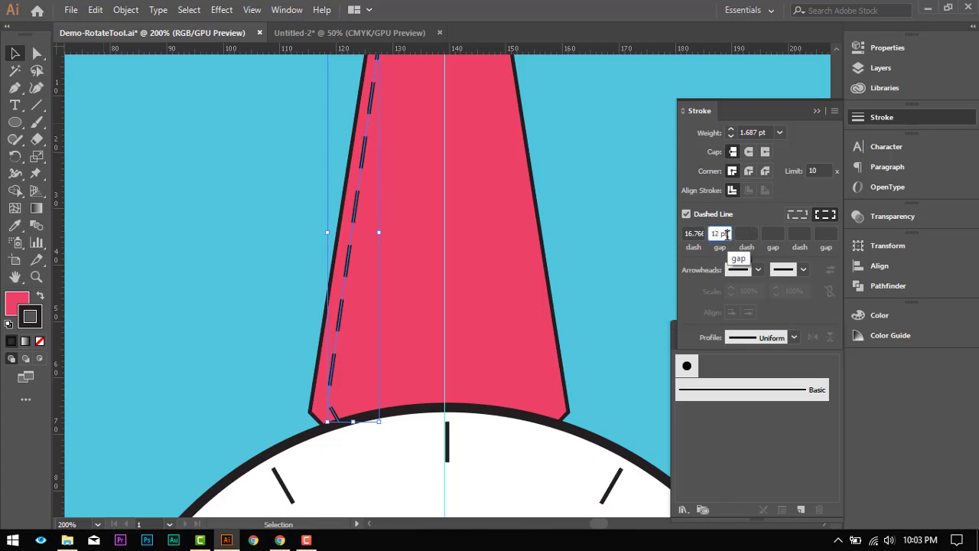
drag(729, 233, 669, 233)
text(2)
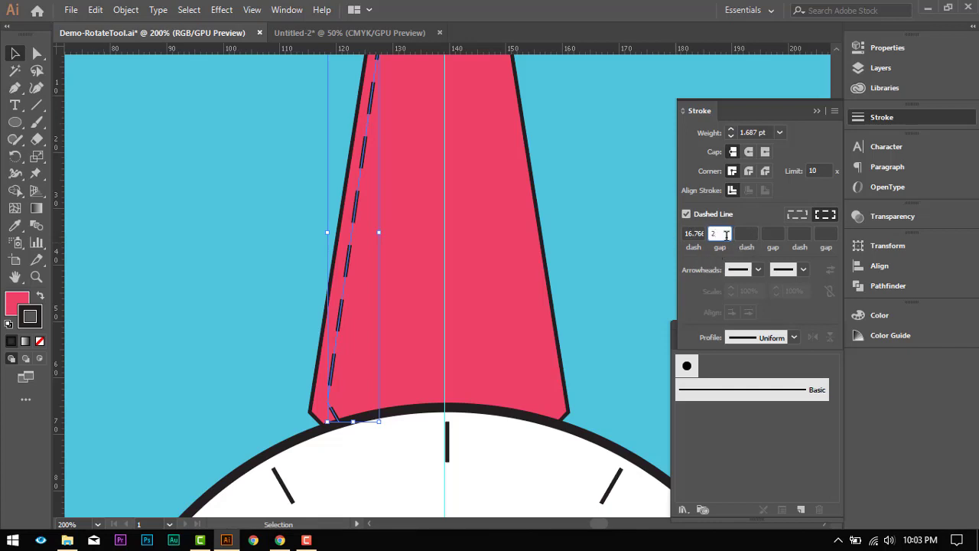
text(0)
key(Return)
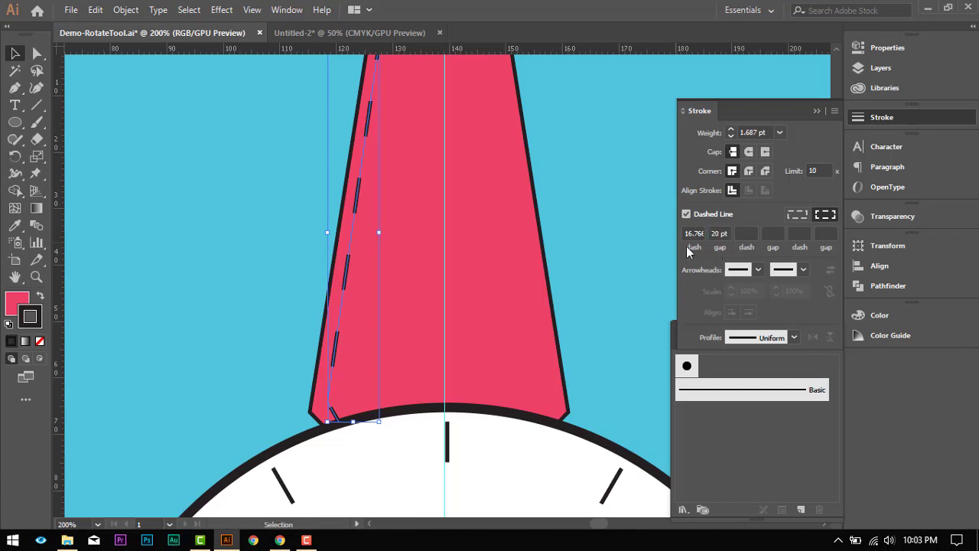
- Set the dashed path's gap to 15 pt and deselect the path
double_click(730, 233)
text(15)
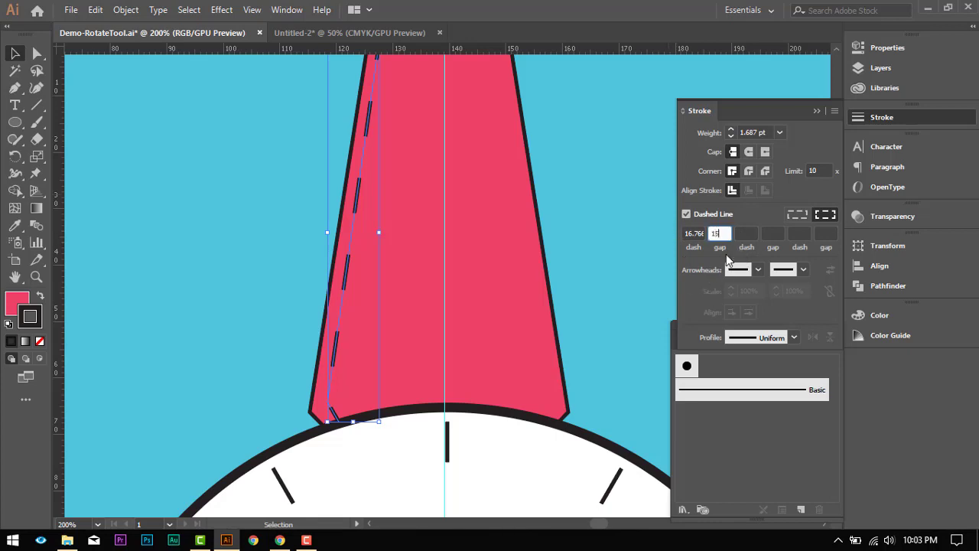
key(Return)
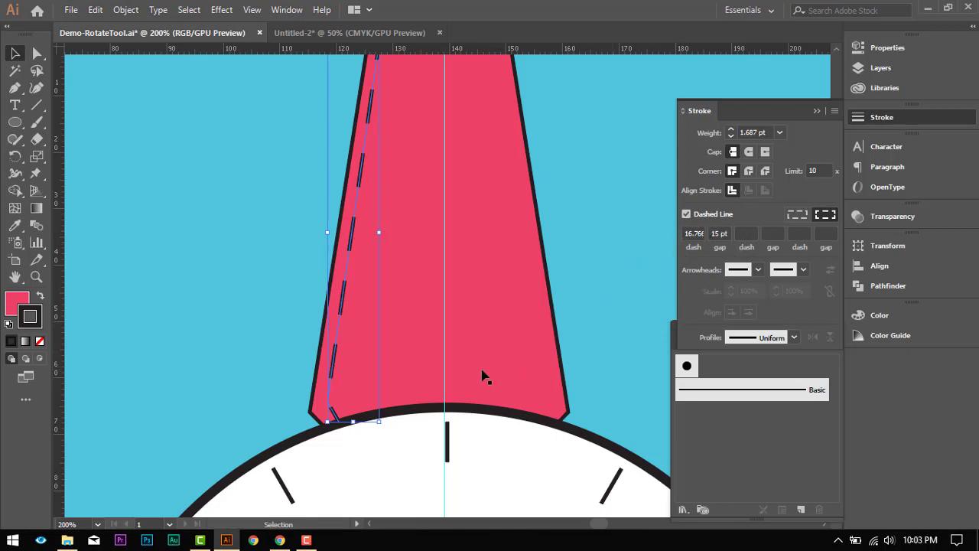
scroll(416, 378, up, 2)
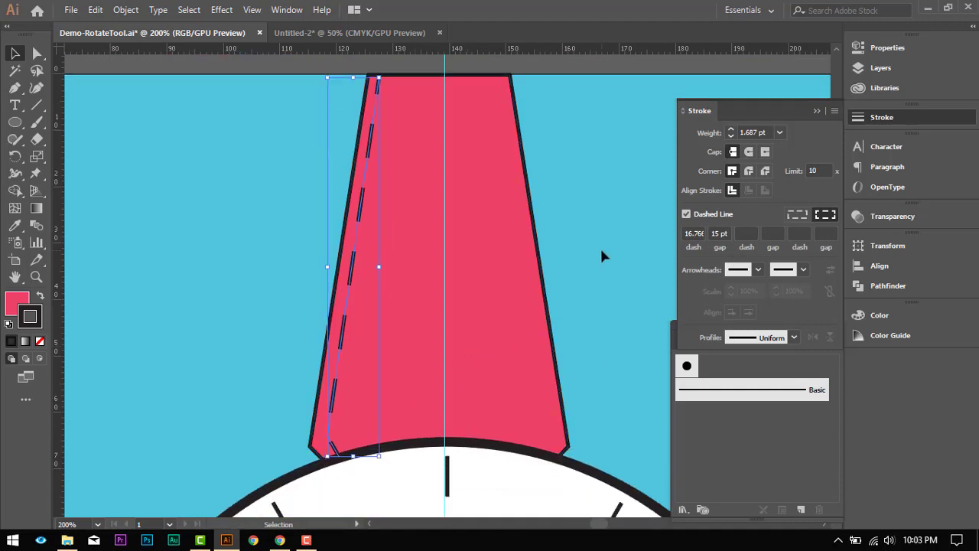
click(602, 255)
- Create a vertically reflected copy of the dashed path and place it just inside the strap's right edge
click(354, 268)
right_click(354, 268)
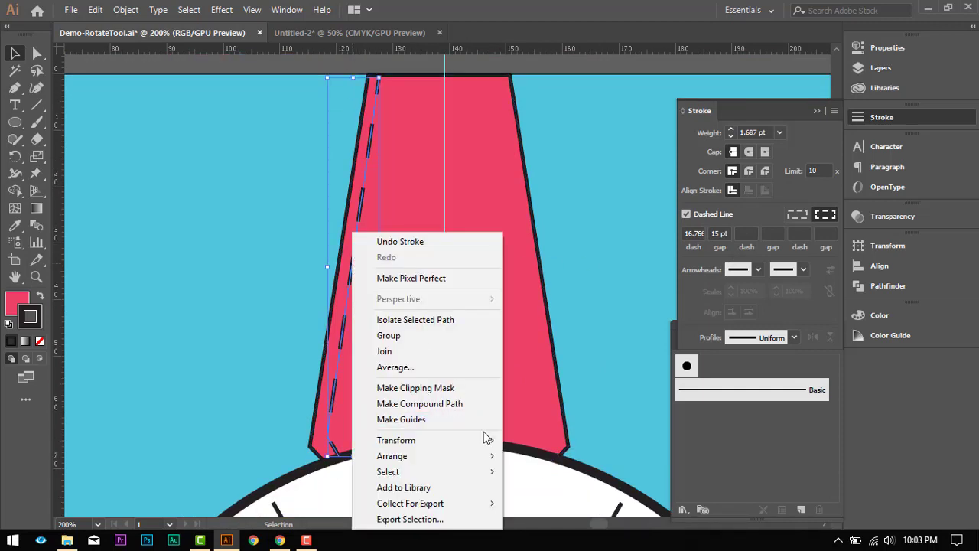
mouse_move(474, 444)
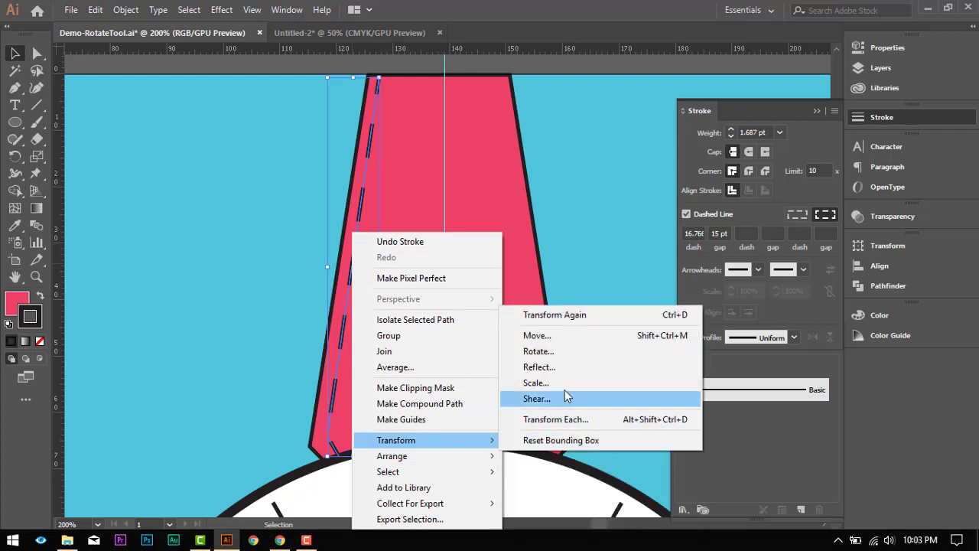
click(574, 368)
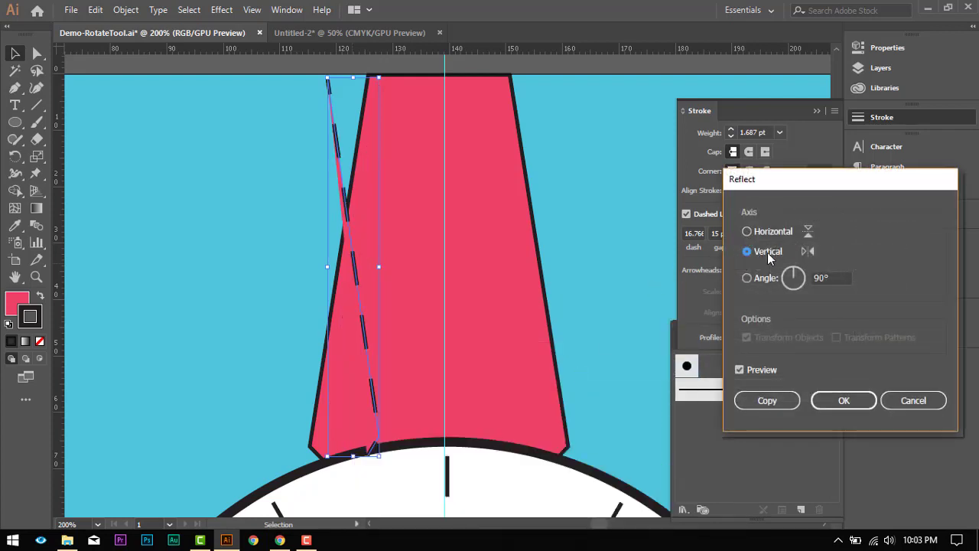
click(767, 401)
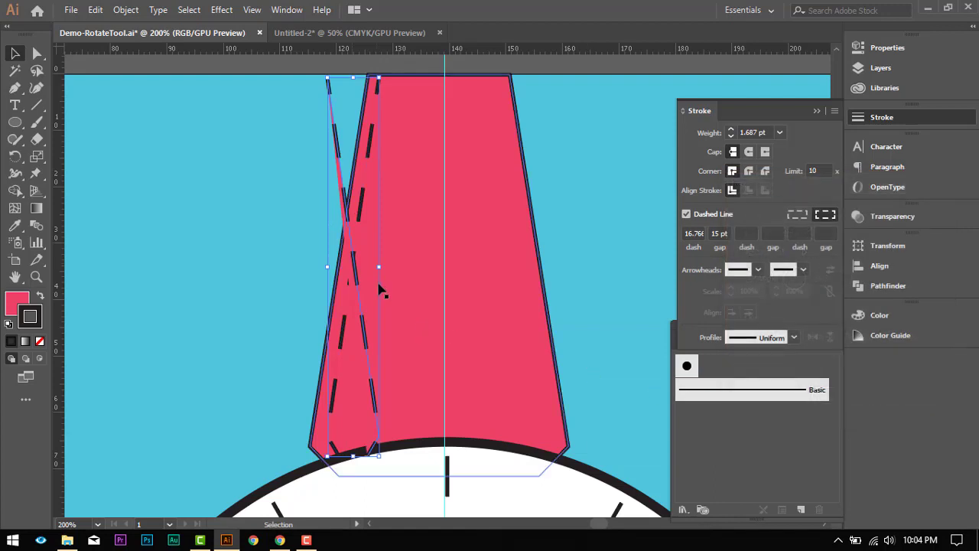
drag(352, 219, 518, 220)
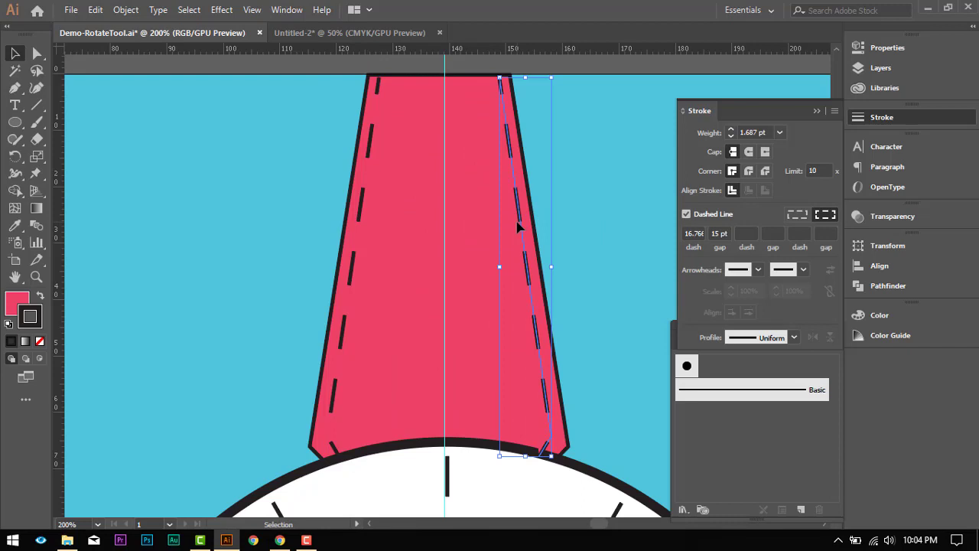
- Remove the fill from both dashed paths, keeping only their strokes
shift+click(361, 214)
click(17, 302)
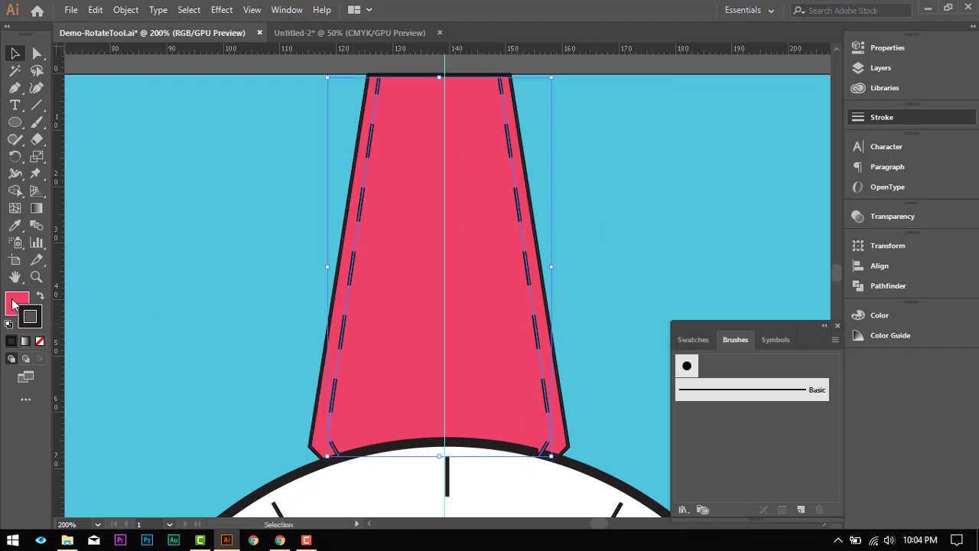
click(40, 342)
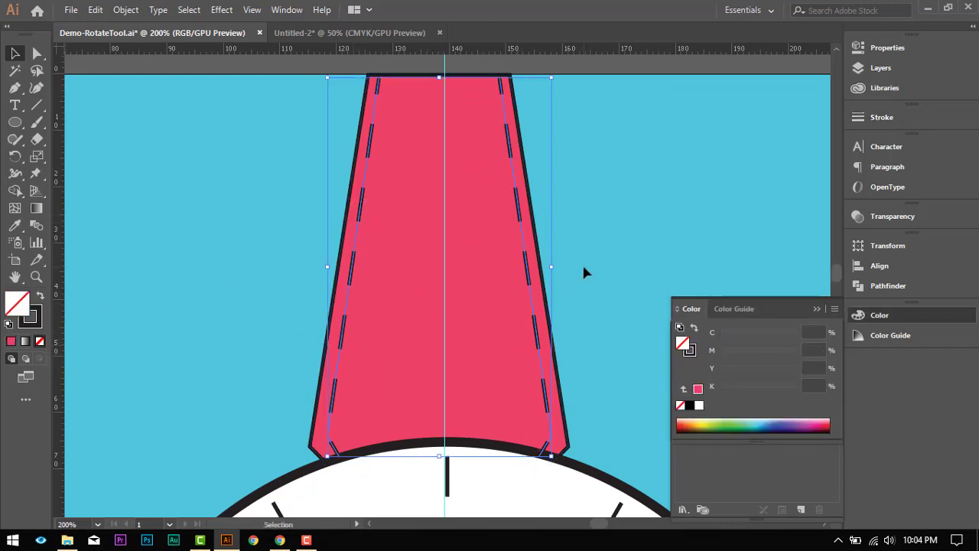
scroll(598, 259, down, 4)
click(643, 160)
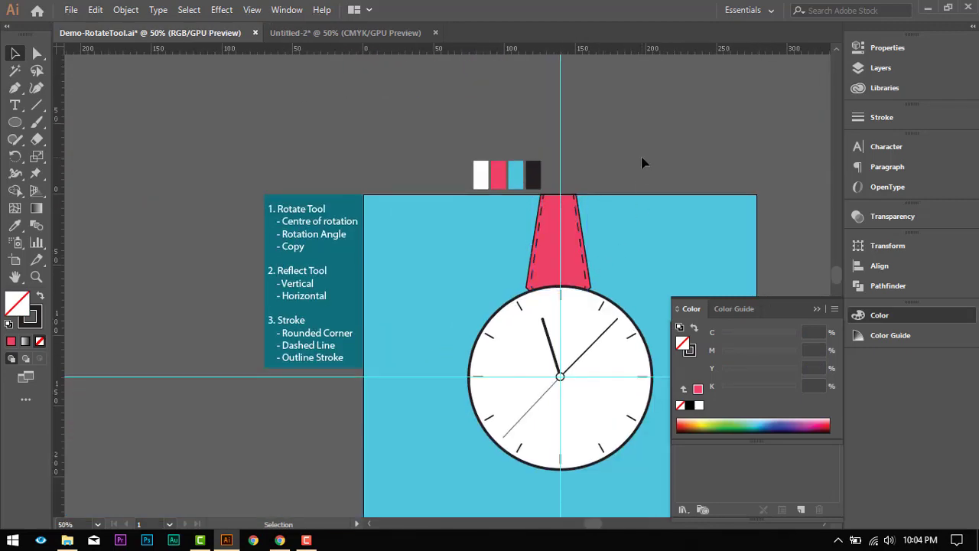
- Group the strap with its two dashed lines and move that group below the clock group in the layer order
drag(594, 392, 477, 271)
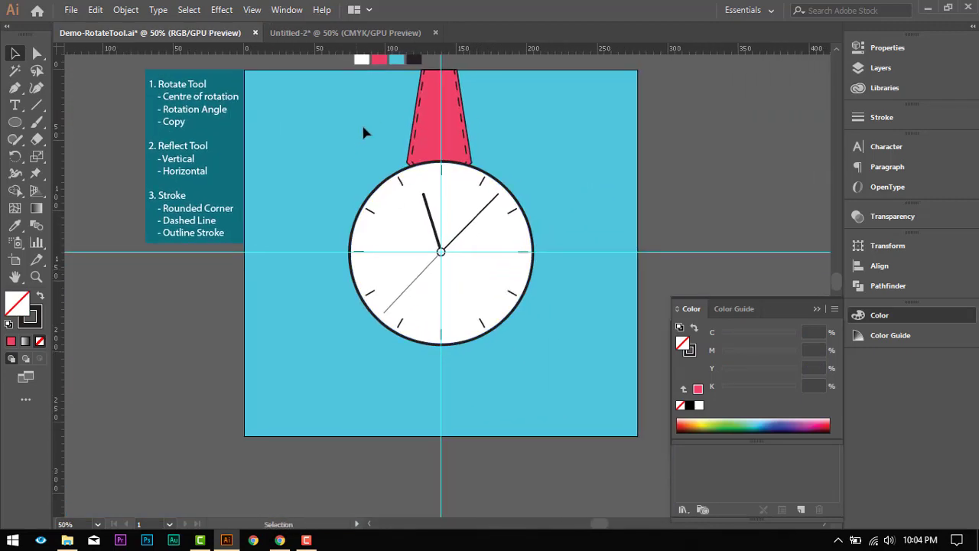
drag(517, 146, 517, 146)
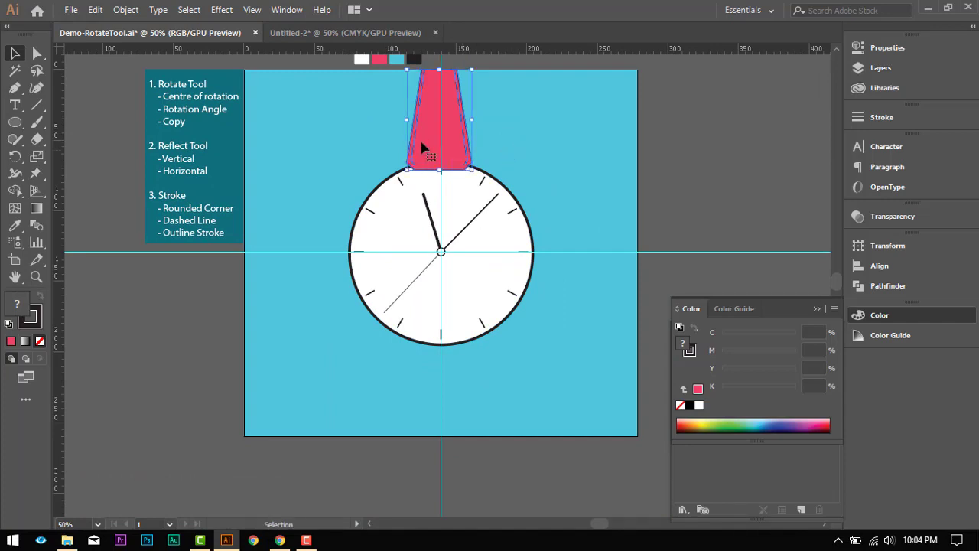
click(881, 68)
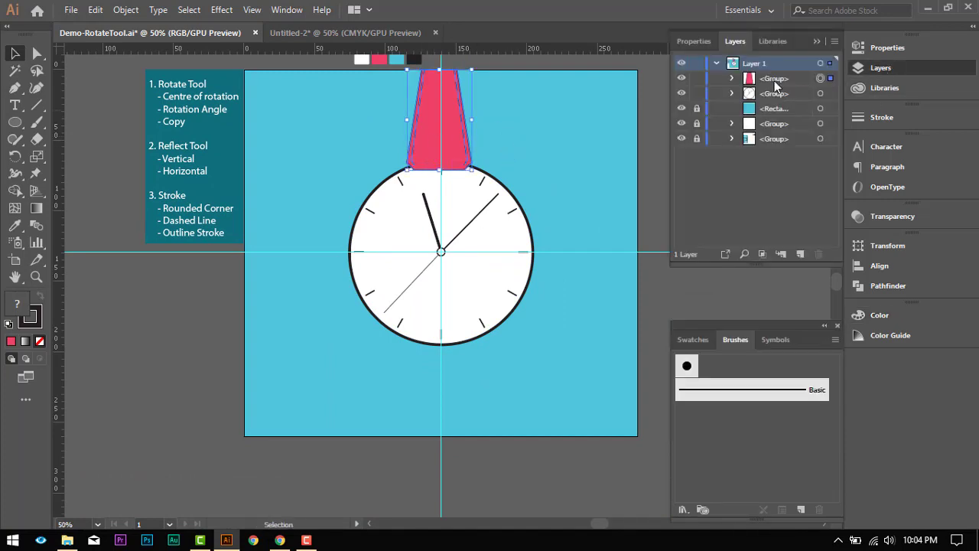
drag(771, 85, 779, 100)
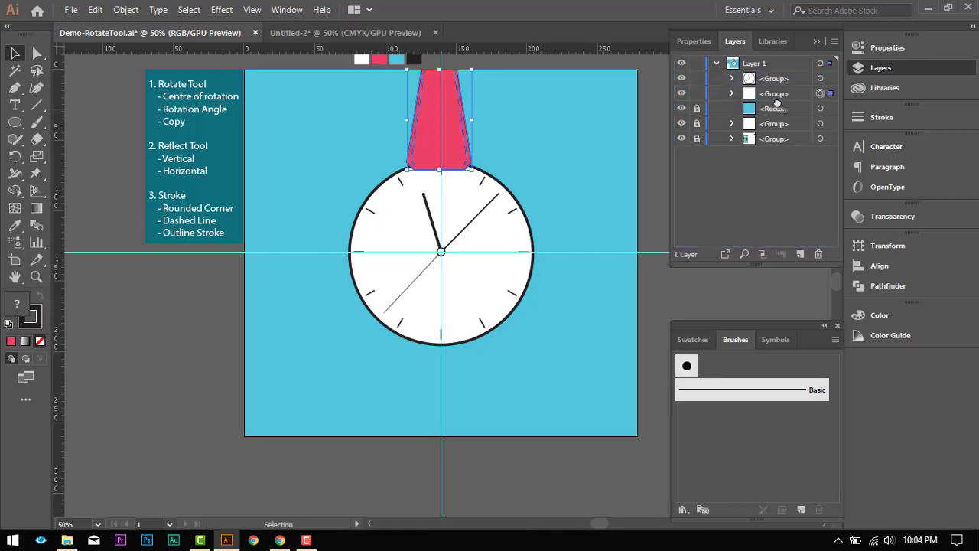
click(528, 169)
- Create a copy of the strap group reflected across the horizontal axis
click(460, 140)
key(ctrl+c)
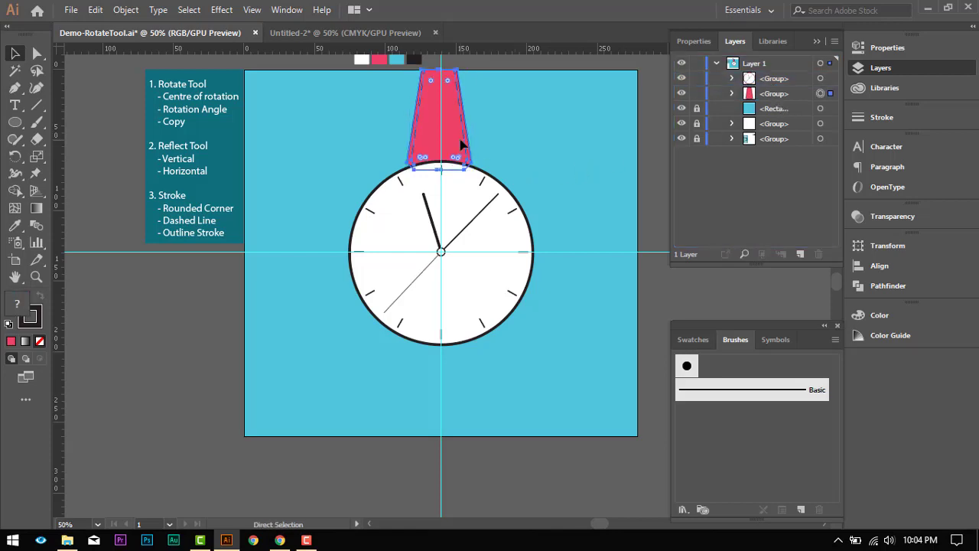
right_click(445, 120)
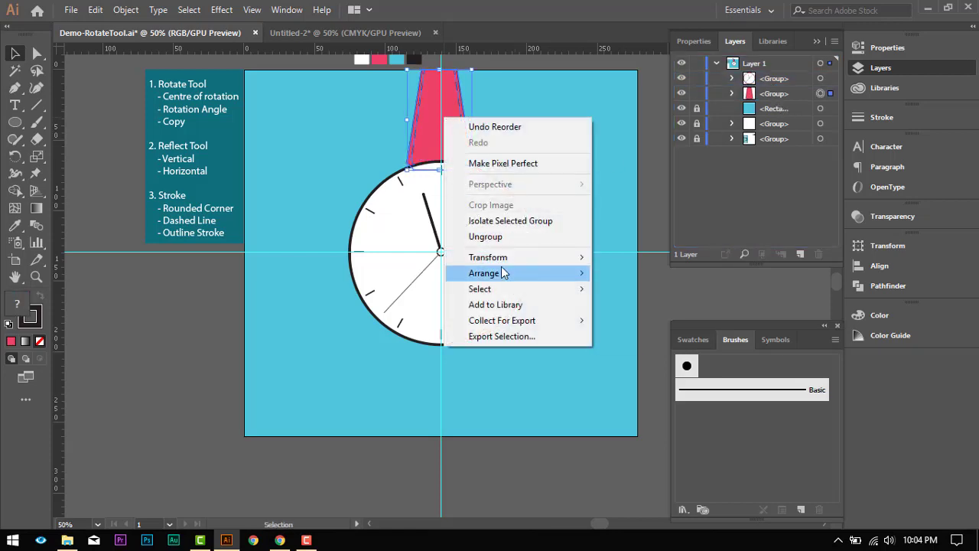
mouse_move(503, 273)
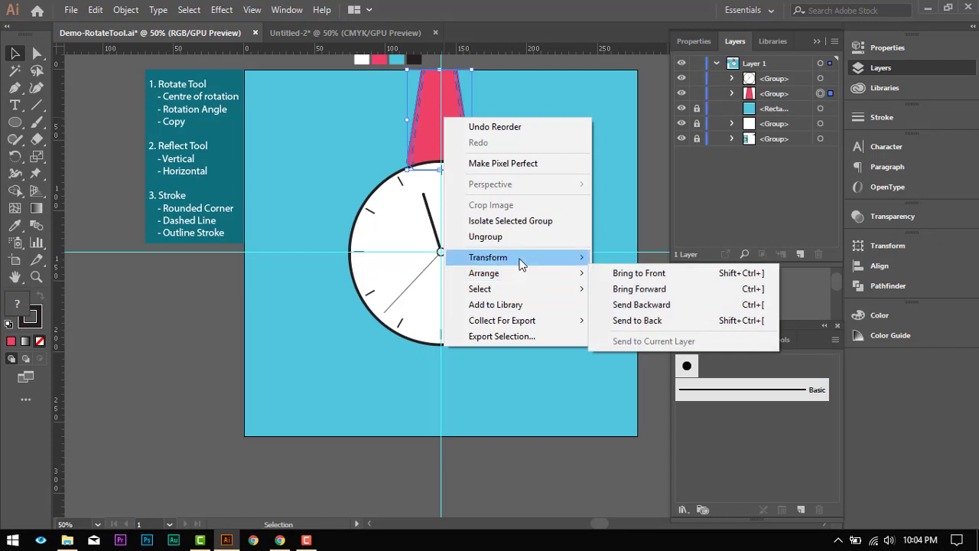
mouse_move(518, 258)
click(650, 312)
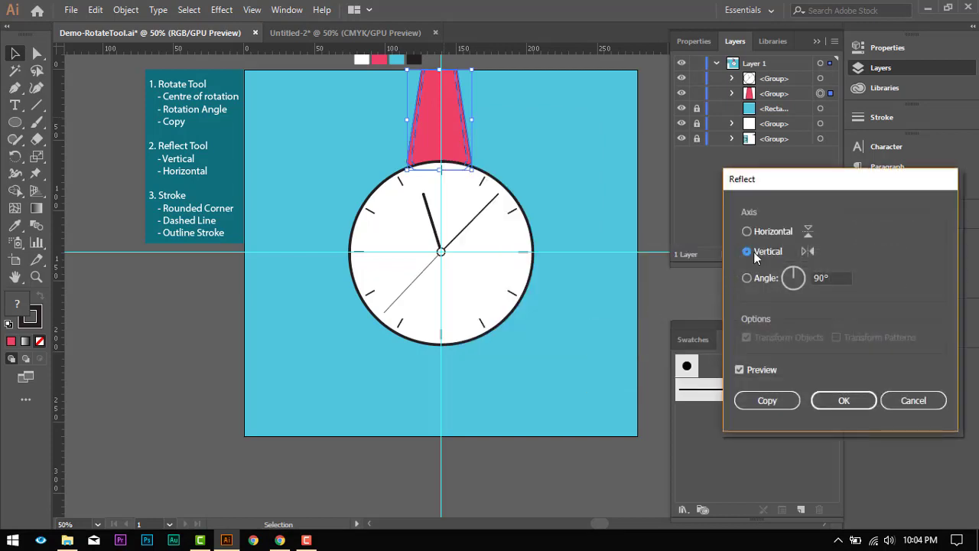
click(772, 232)
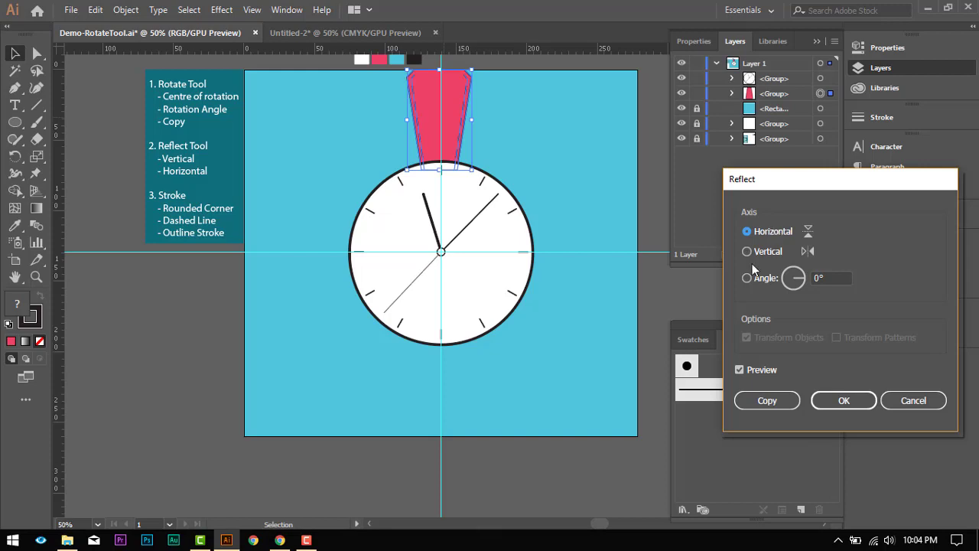
click(767, 400)
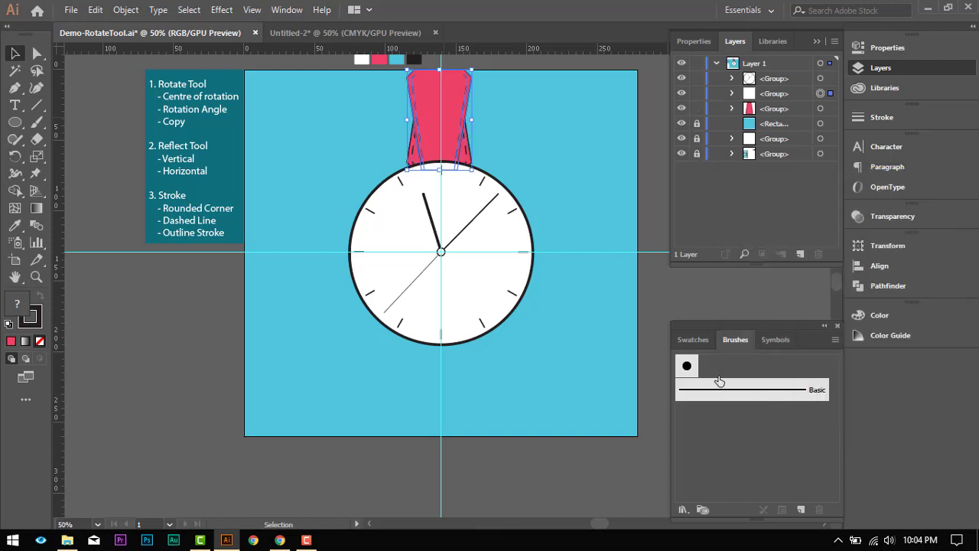
- Move the reflected strap below the clock face so its narrow end meets the artboard's lower edge, and deselect it
drag(463, 103, 459, 359)
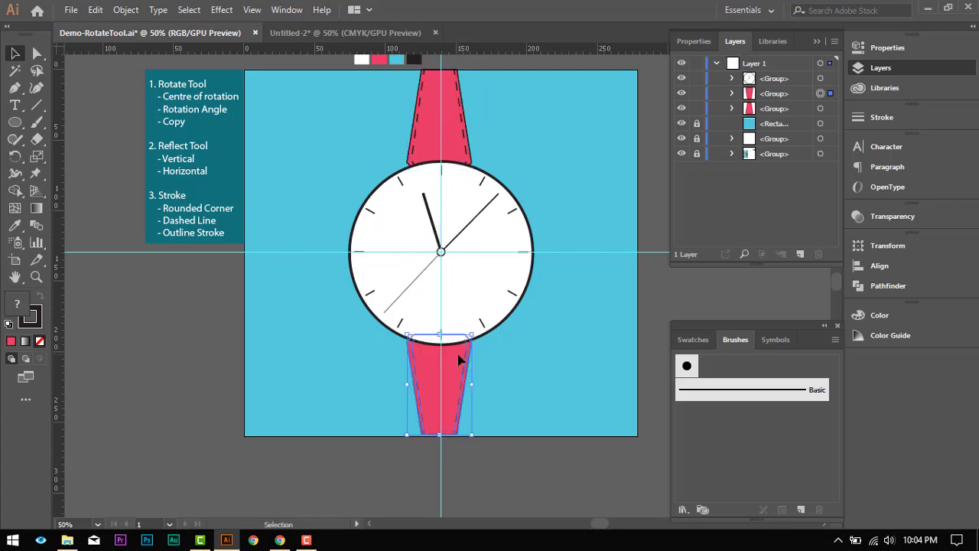
key(Down)
key(Down)
key(Down)
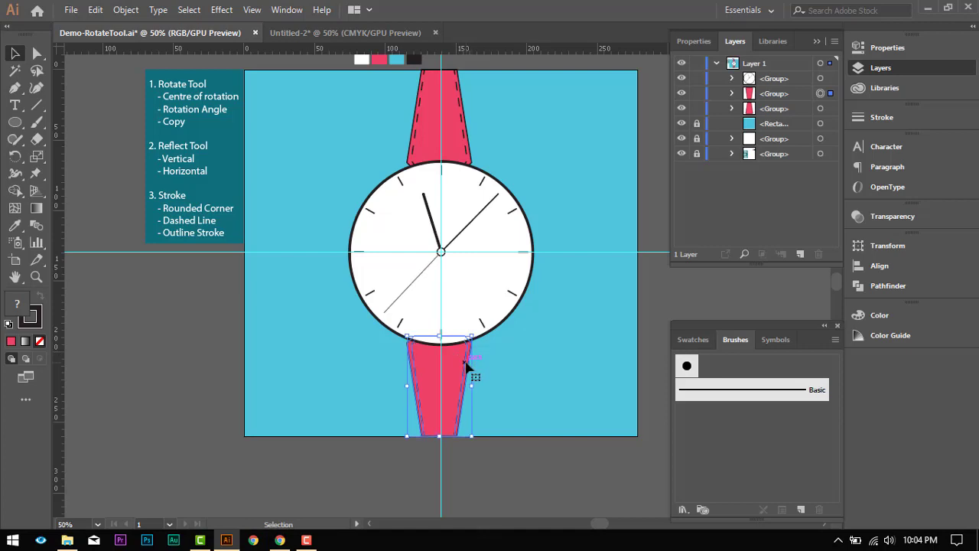
click(470, 477)
- Examine the assembled watch up close, checking the paths of the clock group, and deselect it
scroll(528, 456, up, 3)
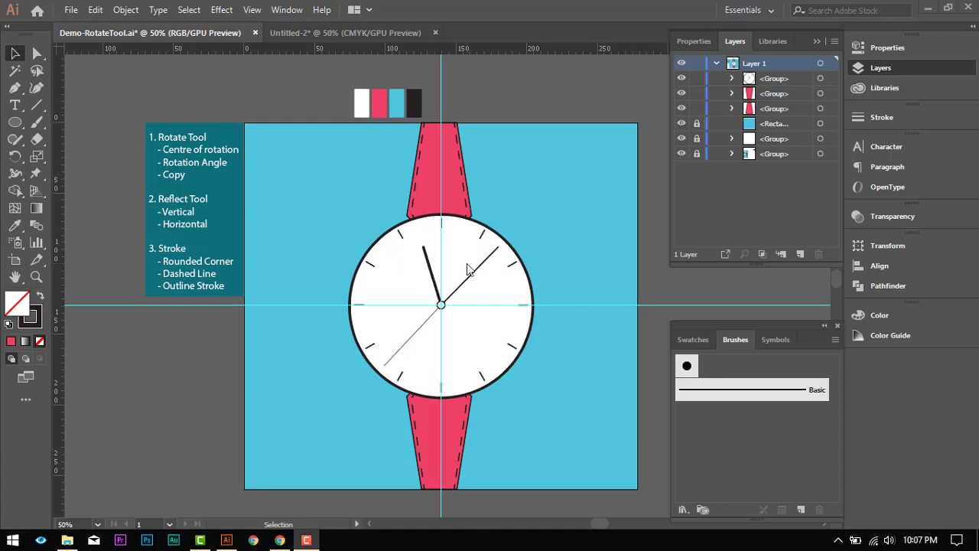
scroll(455, 275, down, 1)
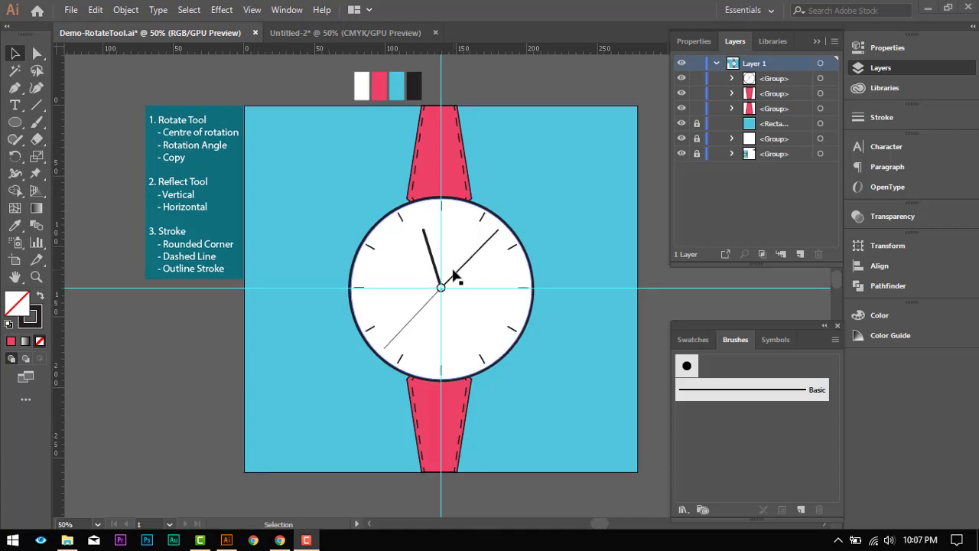
scroll(456, 278, down, 2)
scroll(455, 277, up, 1)
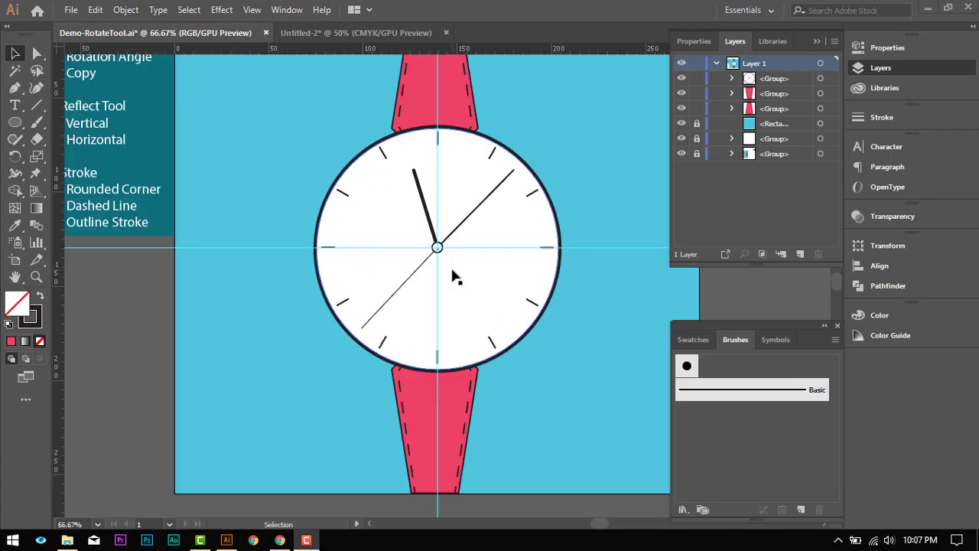
scroll(455, 274, up, 1)
scroll(454, 274, up, 1)
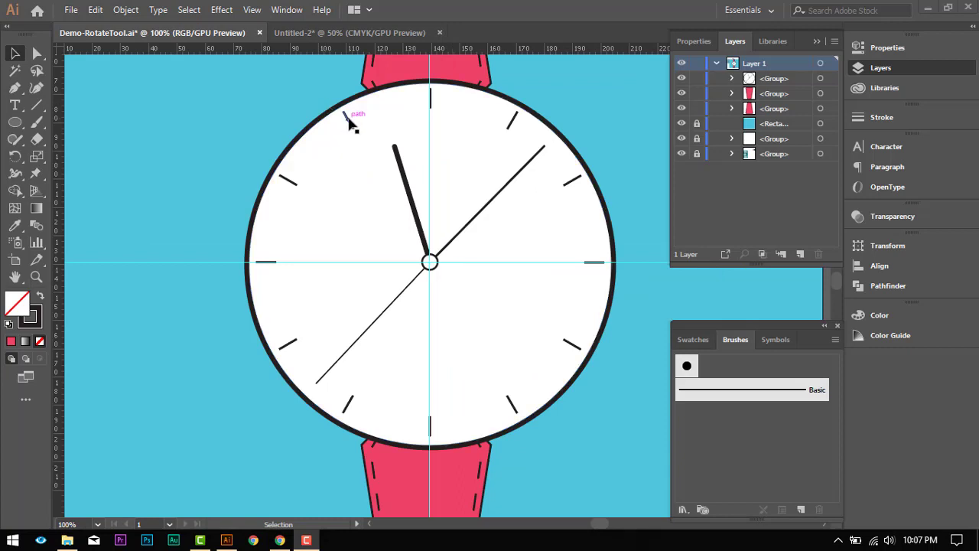
click(290, 156)
click(291, 156)
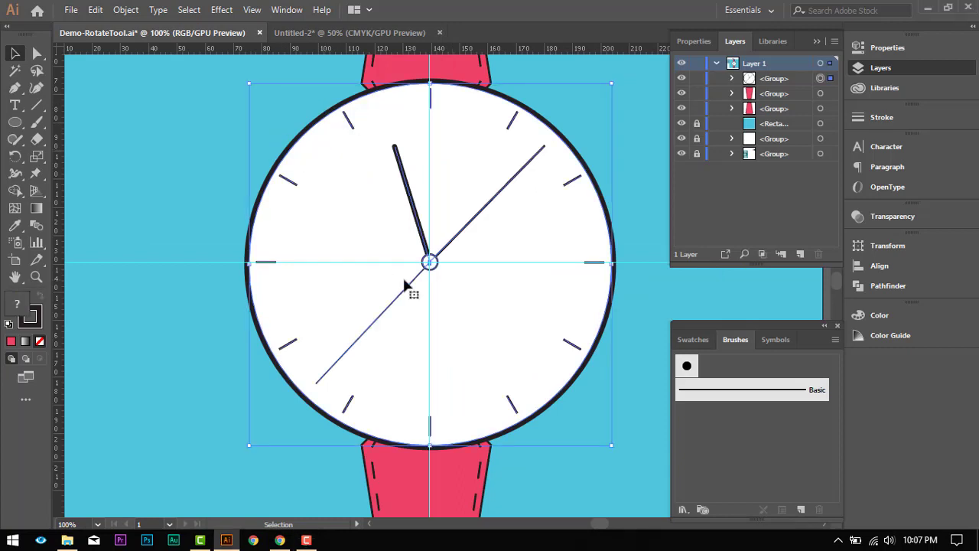
scroll(406, 283, down, 2)
scroll(406, 283, up, 1)
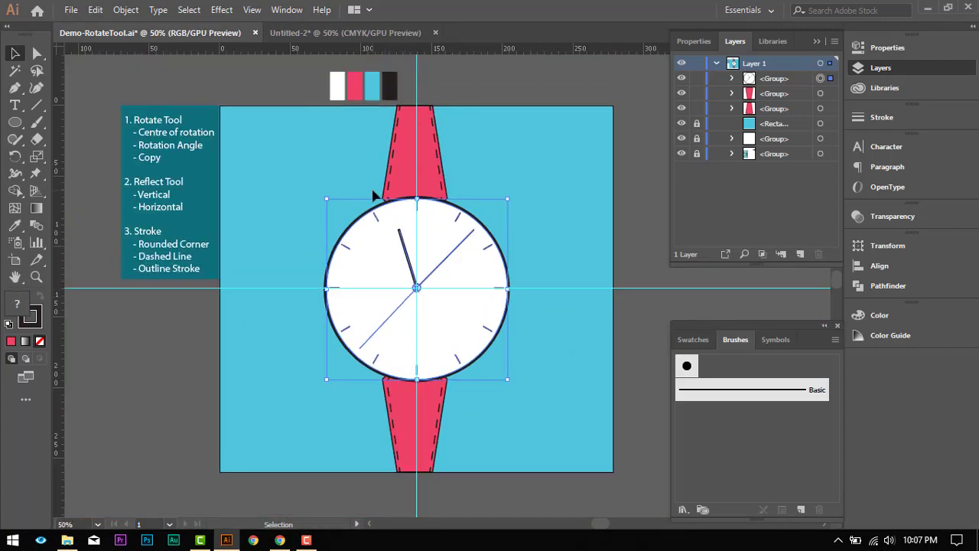
click(320, 146)
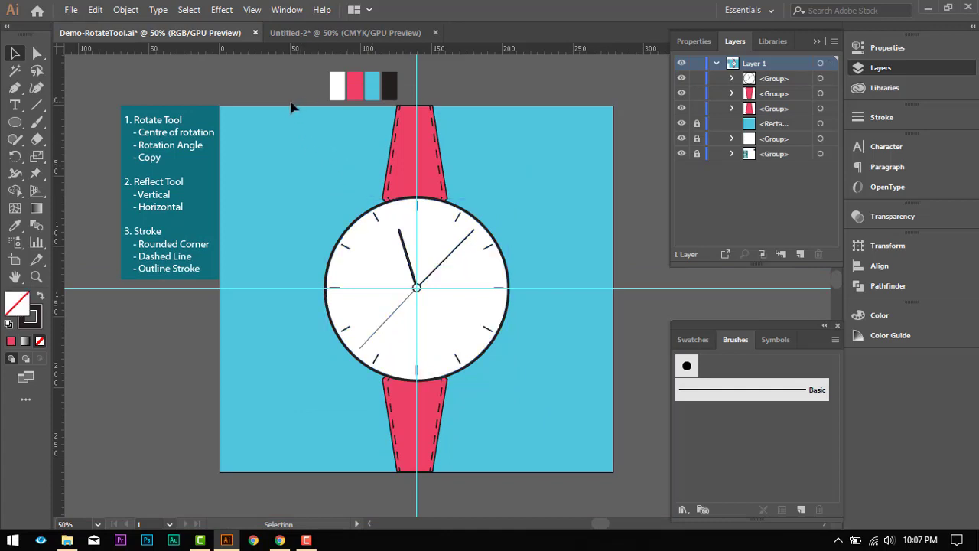
- Convert the strokes of the clock group and both strap groups into filled shapes with Outline Stroke
key(ctrl+a)
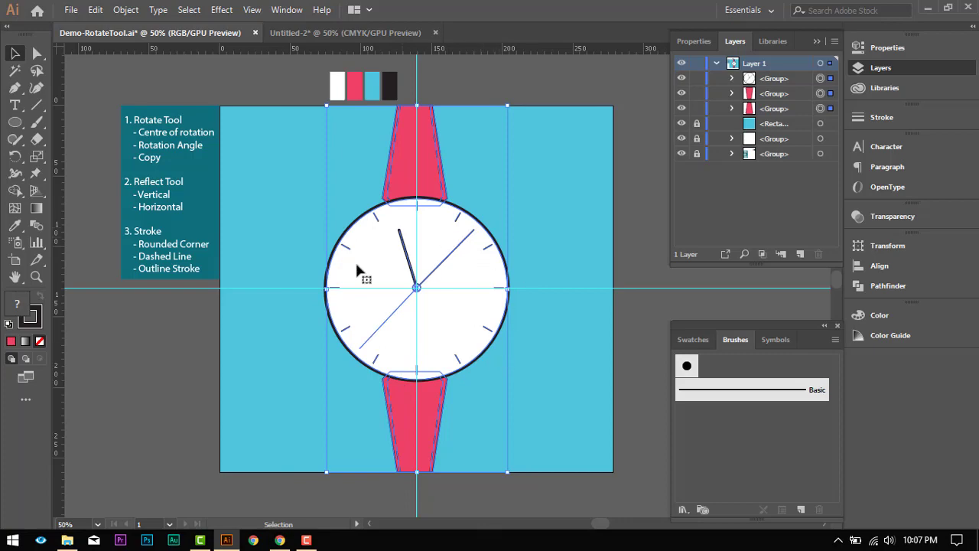
click(126, 10)
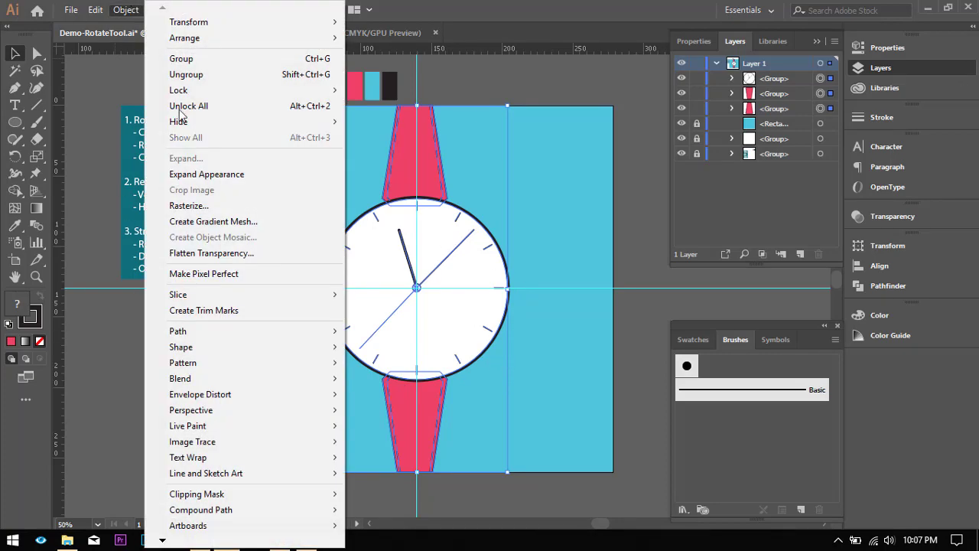
mouse_move(273, 333)
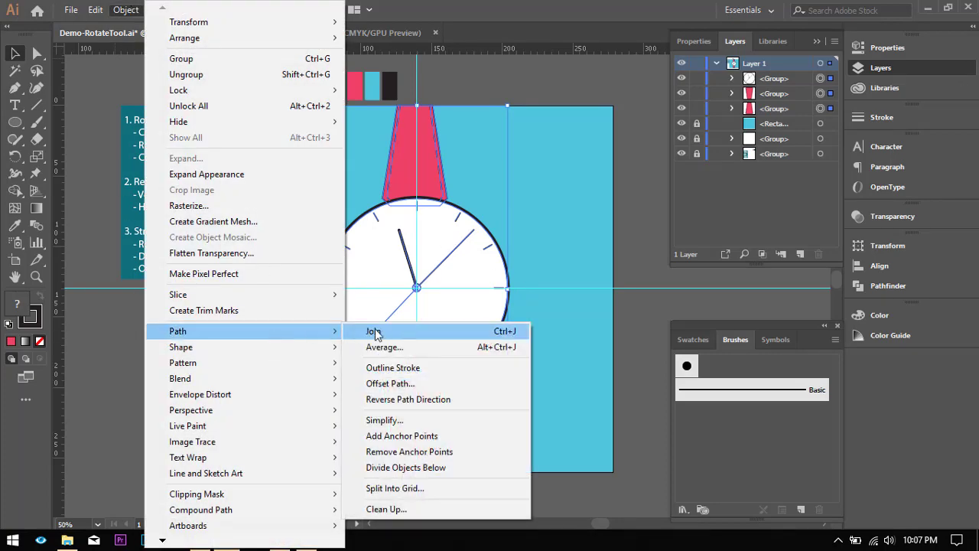
click(393, 368)
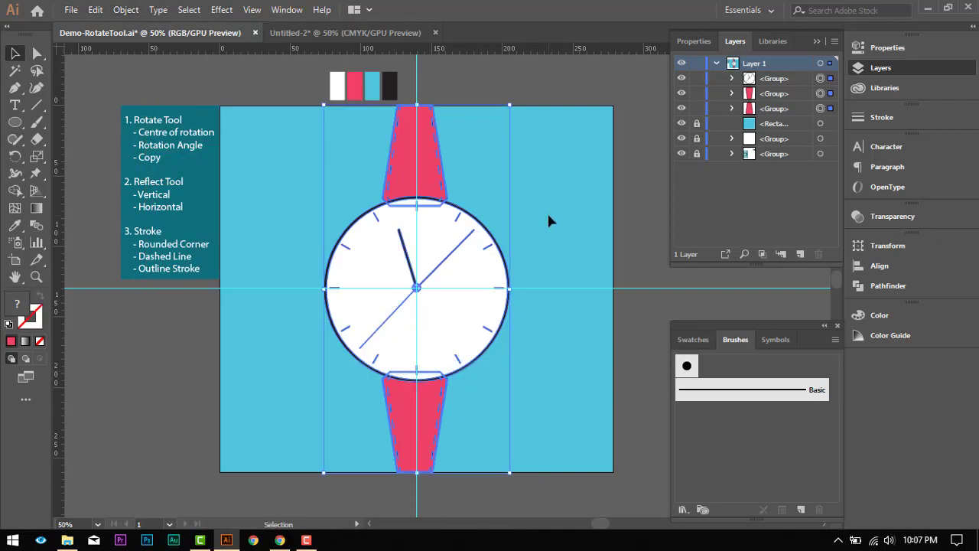
- Select only the clock's outer ring and examine its outlined shape up close
key(ctrl+1)
key(ctrl+plus)
click(449, 184)
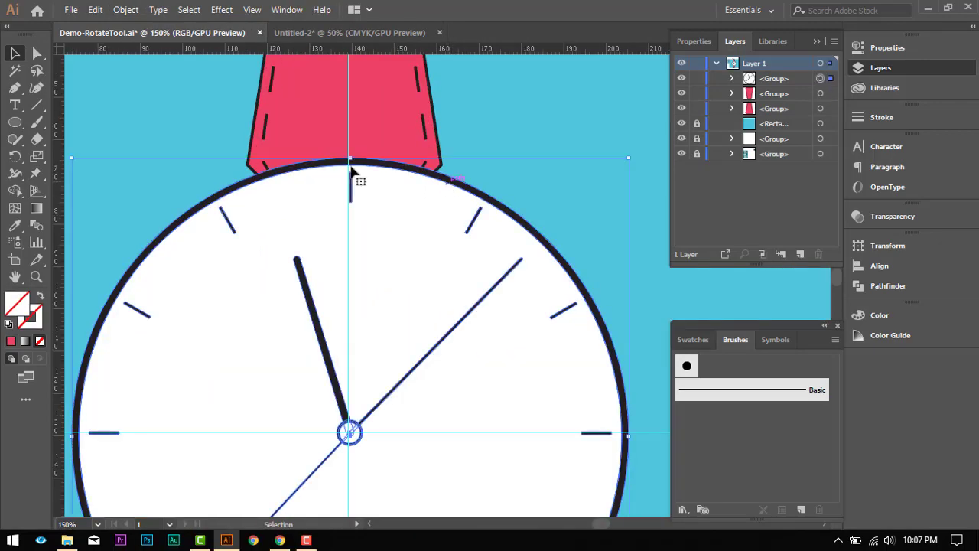
click(39, 58)
click(490, 185)
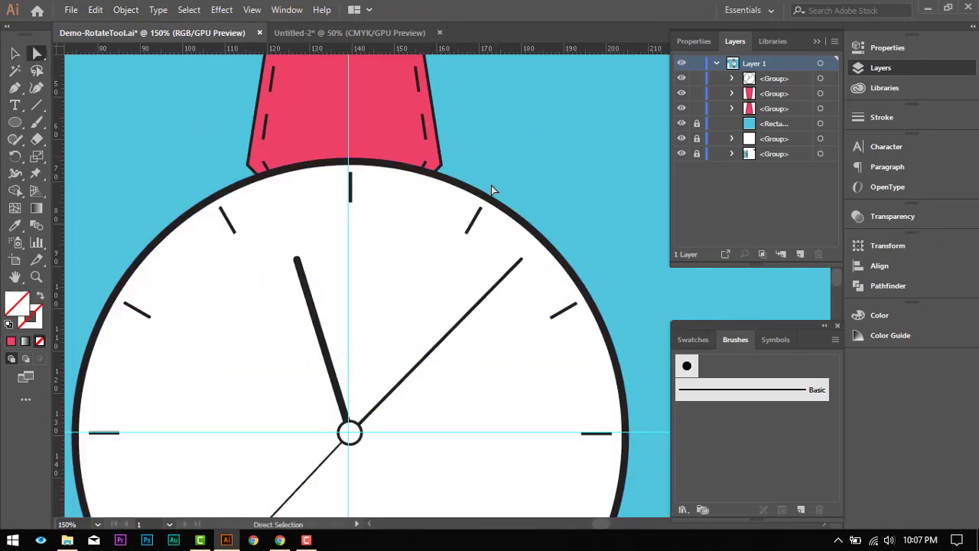
scroll(488, 189, up, 3)
click(481, 210)
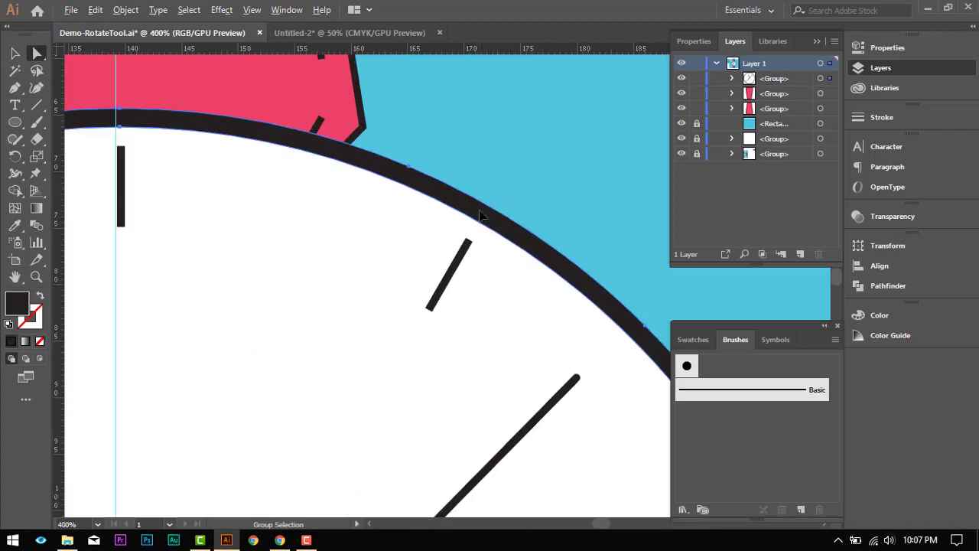
scroll(482, 211, down, 5)
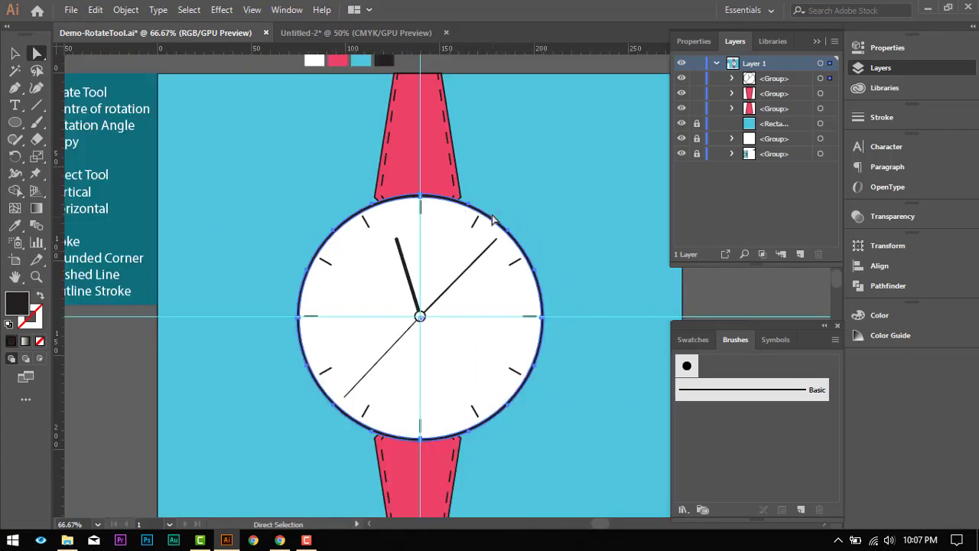
scroll(490, 218, up, 4)
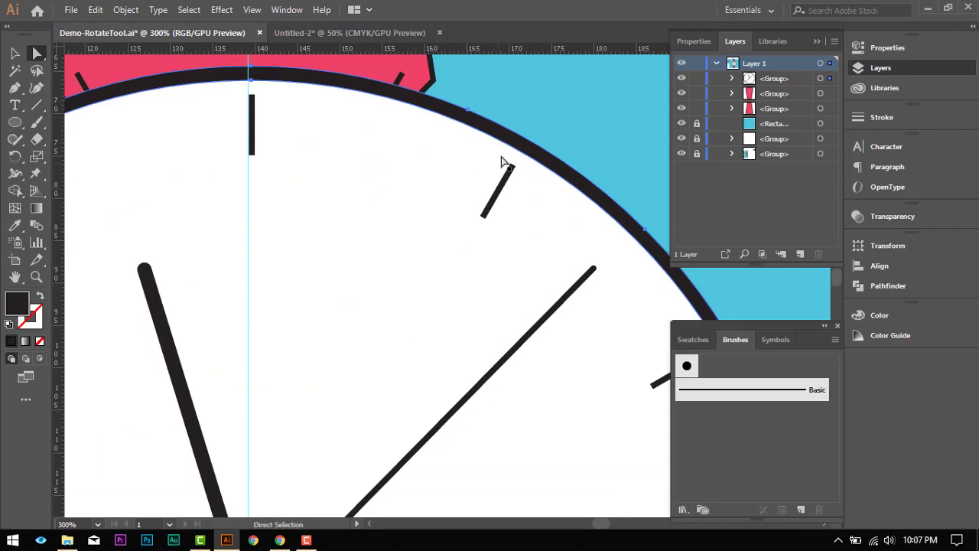
- Try to move the outlined ring away from the clock face, inspect it as a separate shape, and undo the move
drag(659, 85, 660, 85)
scroll(466, 196, down, 5)
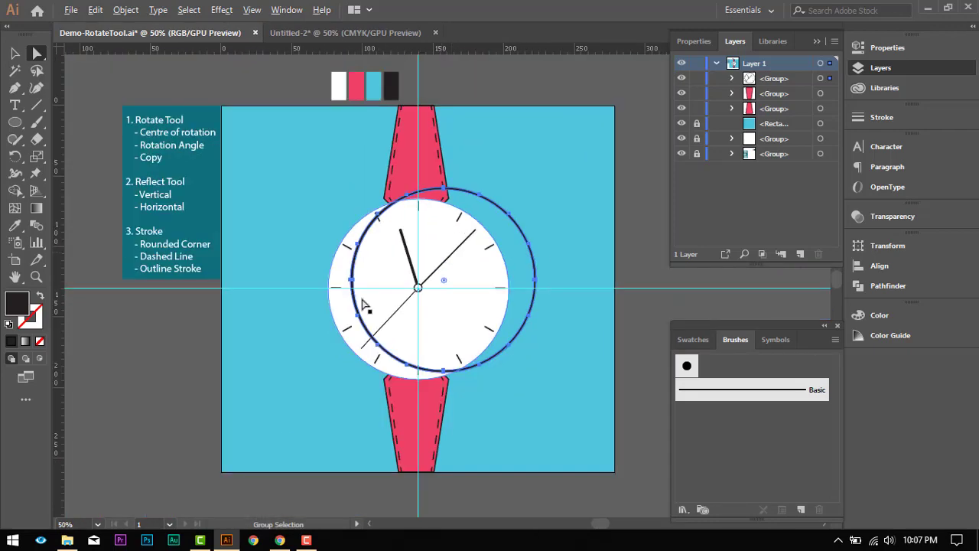
scroll(366, 294, up, 3)
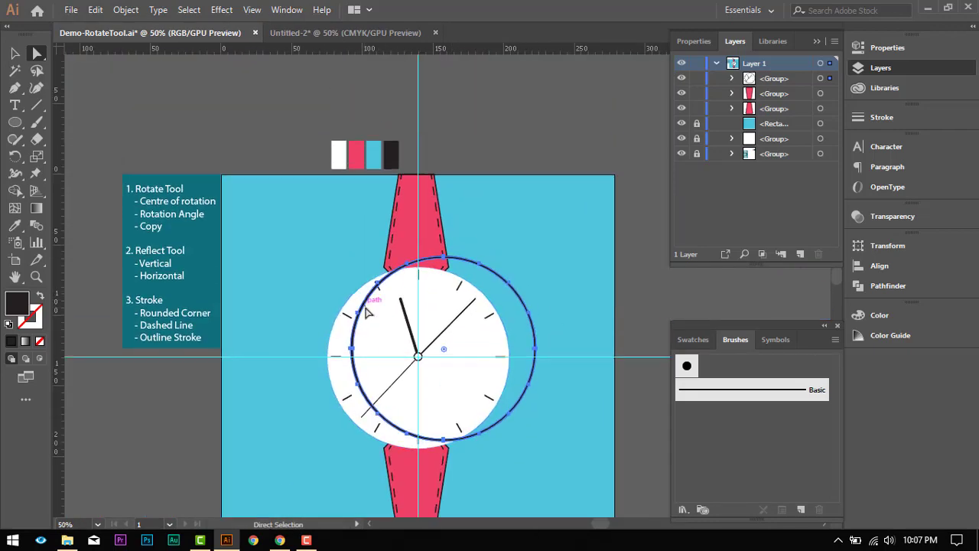
scroll(465, 279, up, 5)
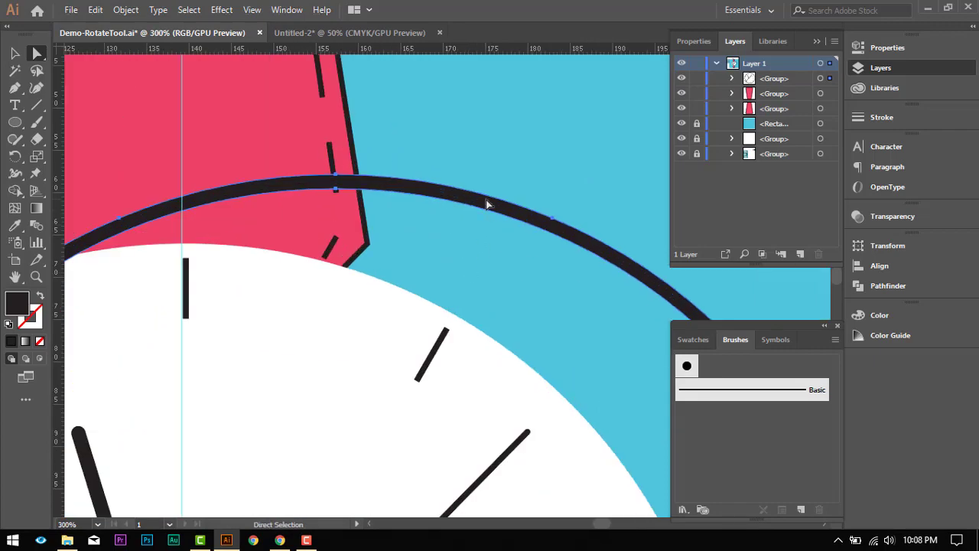
scroll(474, 291, down, 6)
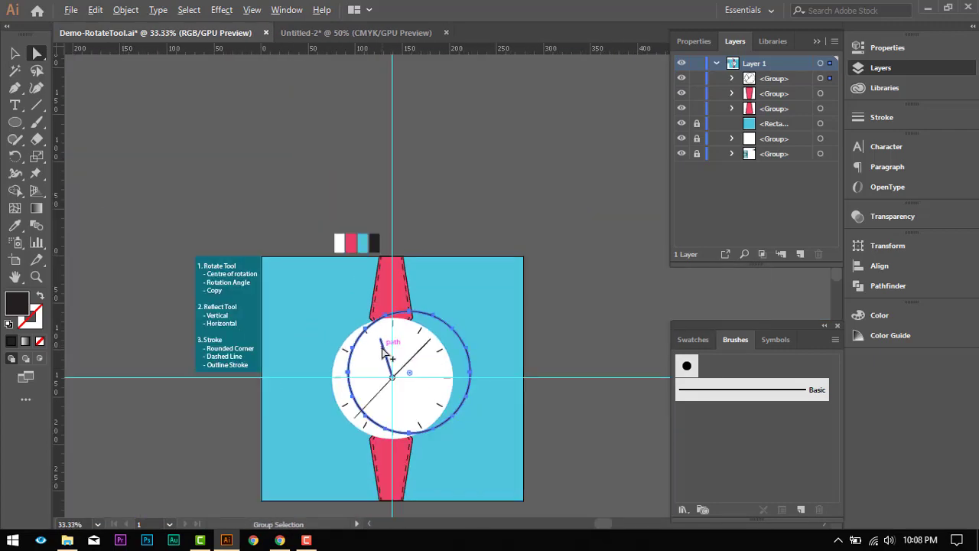
scroll(367, 382, up, 2)
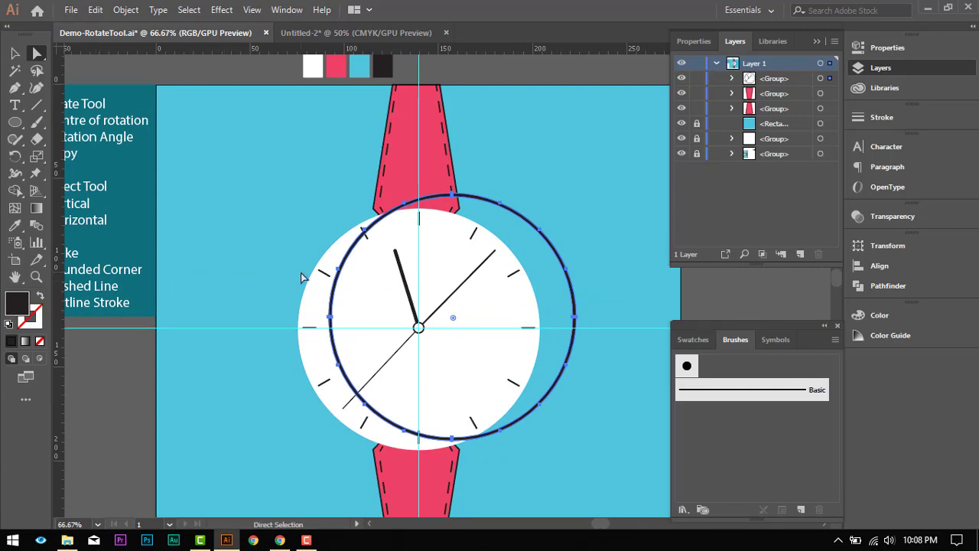
key(ctrl+z)
- Select a single dash in the upper strap's stitching and examine its outlined shape
scroll(430, 172, up, 1)
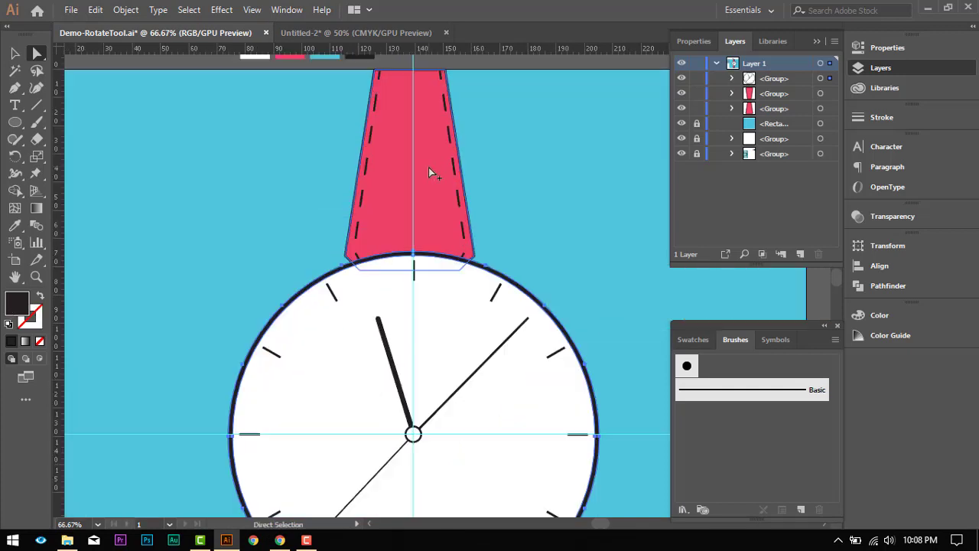
scroll(430, 173, up, 4)
click(503, 167)
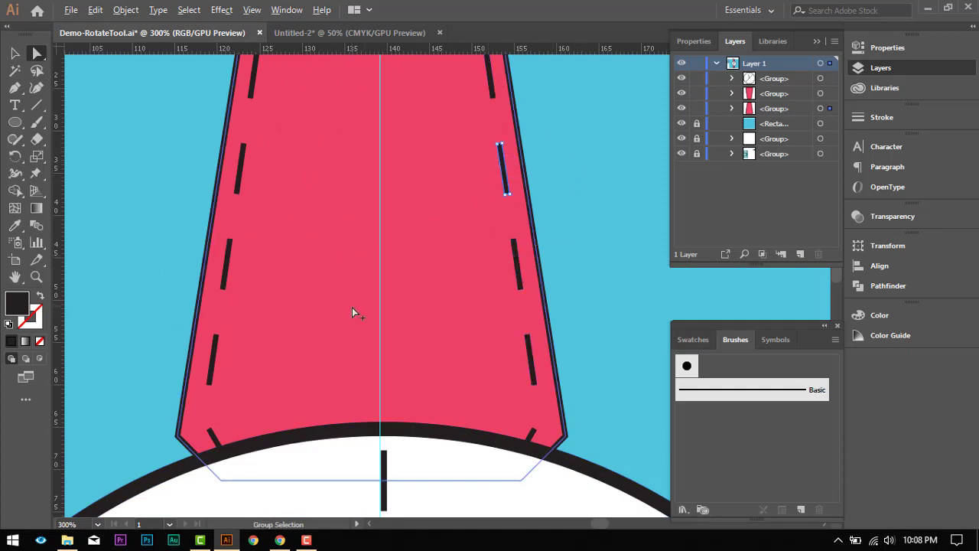
scroll(354, 310, down, 6)
scroll(351, 310, up, 5)
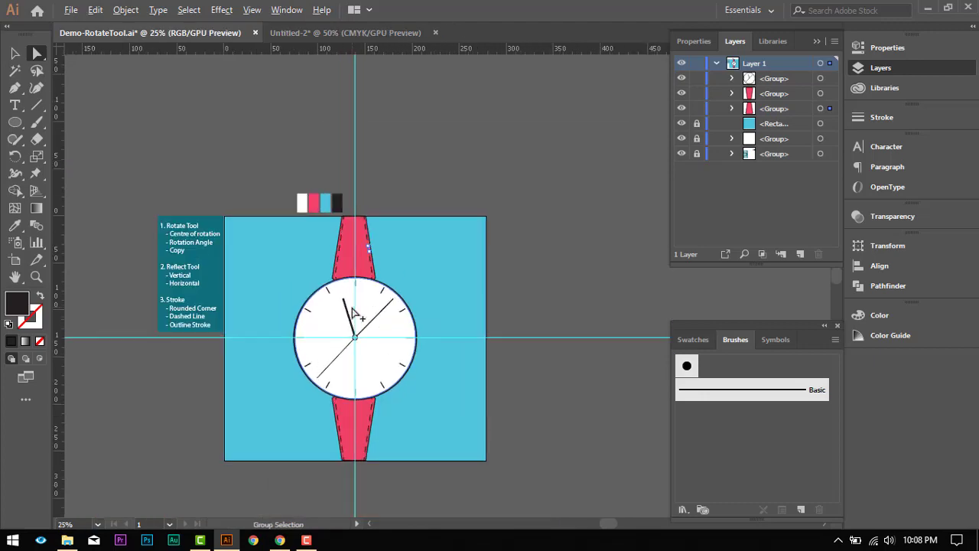
scroll(353, 309, down, 3)
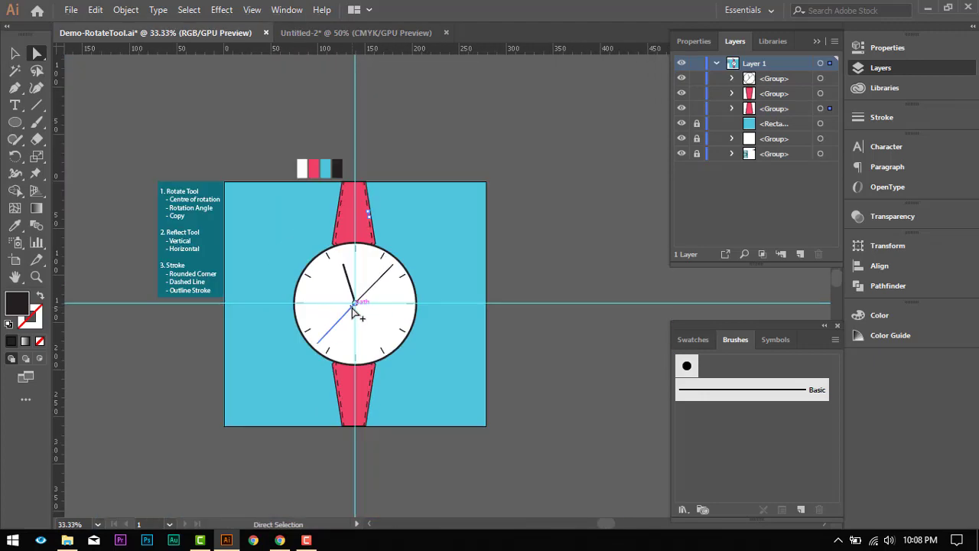
scroll(283, 335, up, 3)
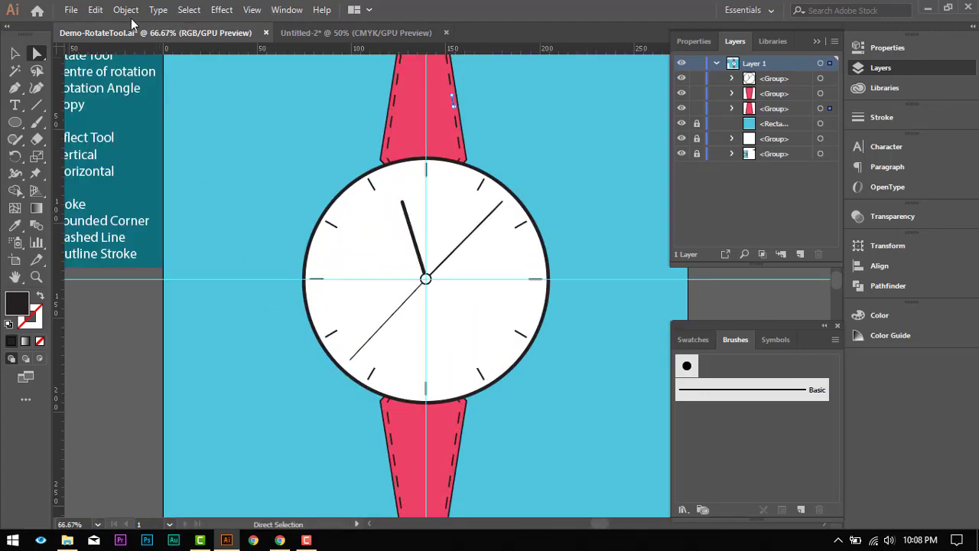
- Locate the Outline Stroke command among the path operations for the selected dash
click(127, 10)
mouse_move(237, 334)
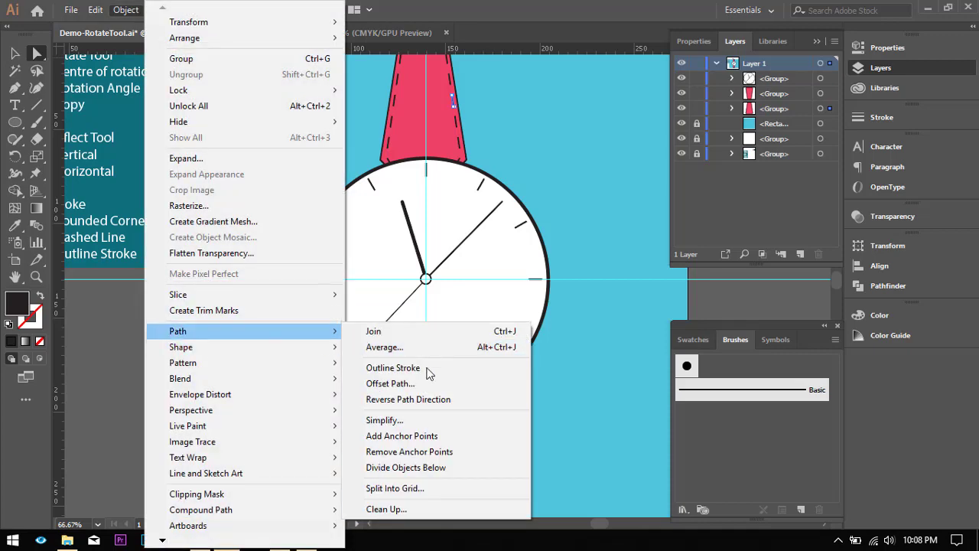
click(444, 368)
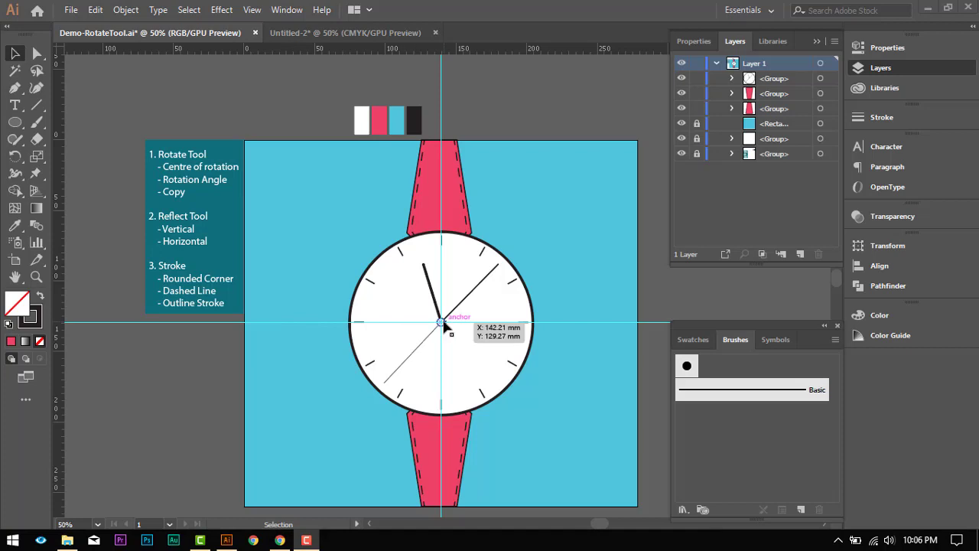
scroll(444, 325, down, 1)
scroll(446, 327, up, 1)
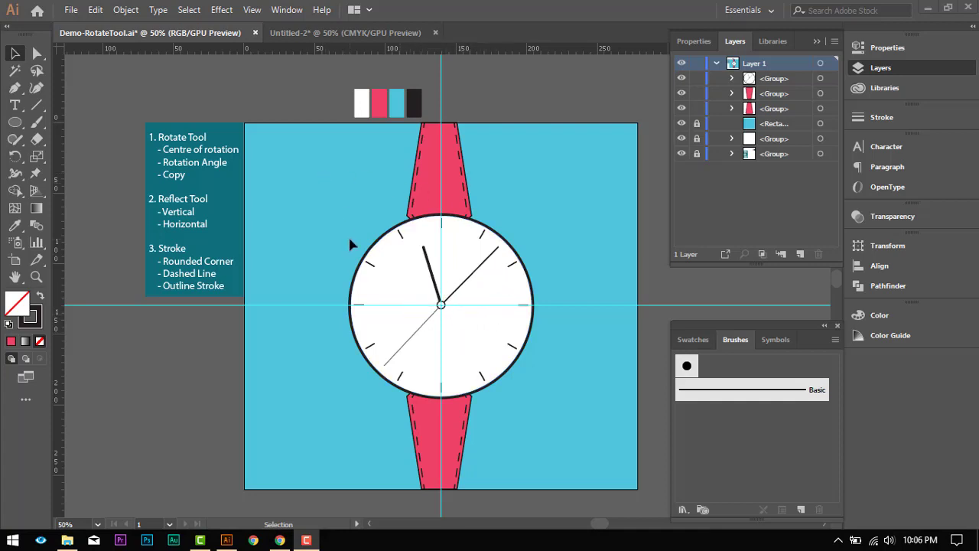
scroll(350, 243, up, 1)
scroll(385, 228, down, 1)
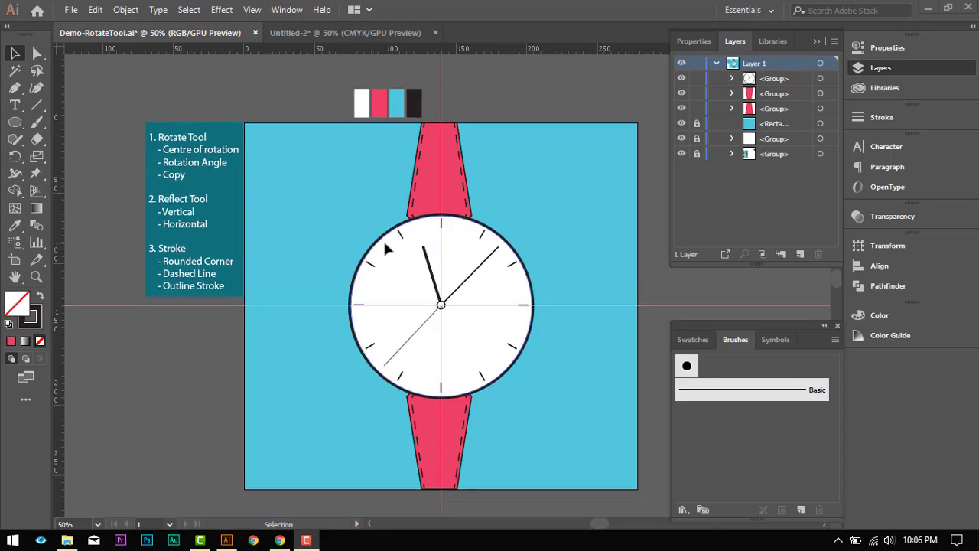